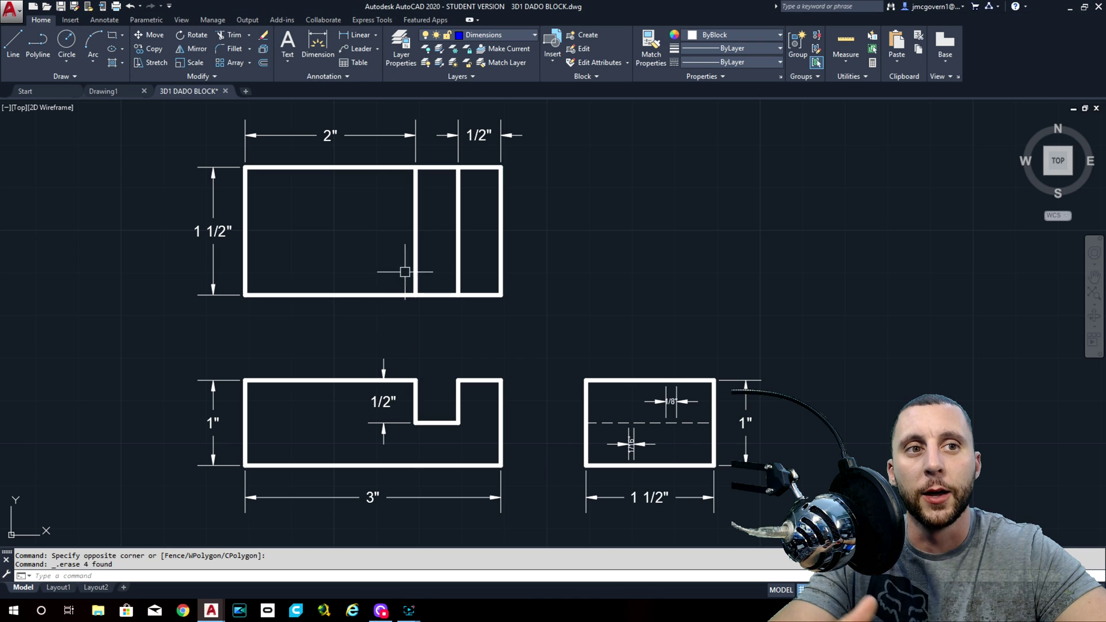
middle_click_drag(534, 452, 512, 352)
middle_click_drag(395, 210, 397, 286)
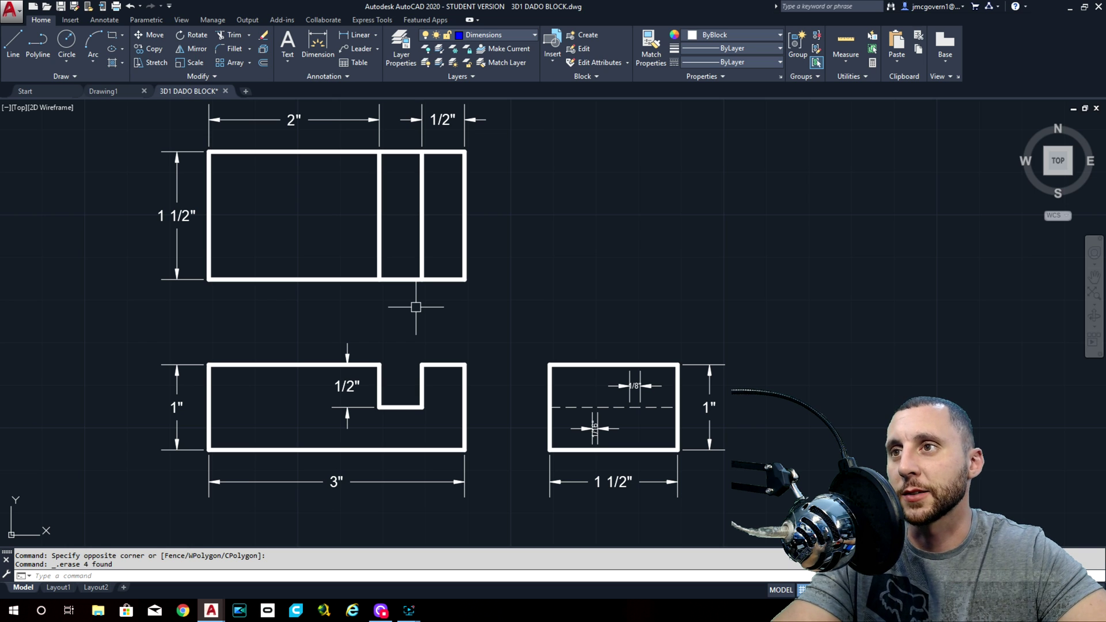
middle_click_drag(417, 309, 419, 308)
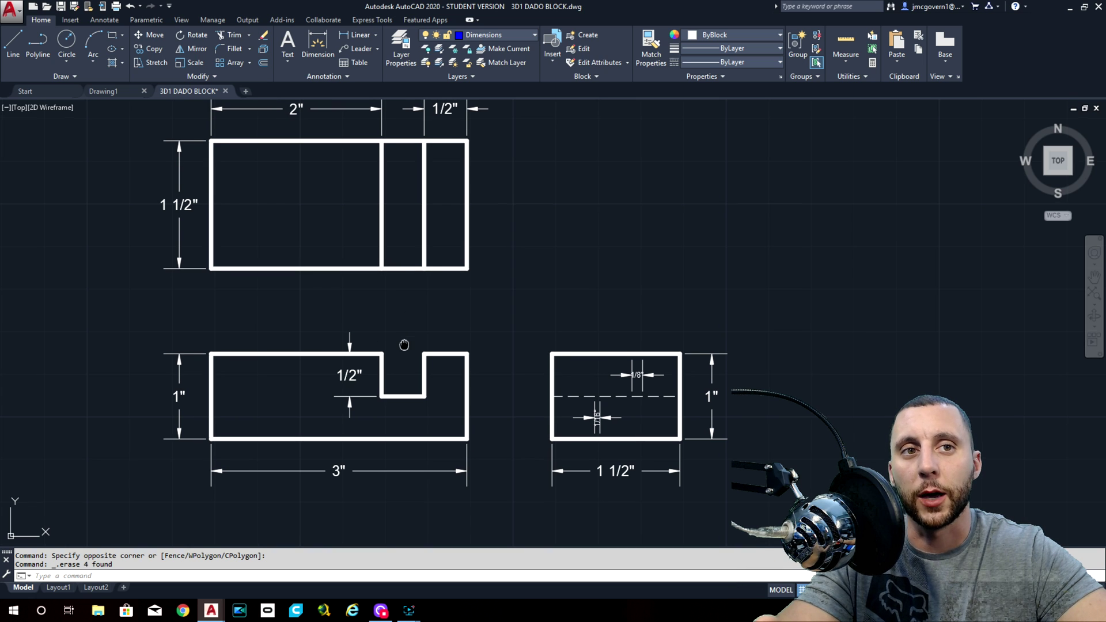
middle_click_drag(403, 346, 398, 313)
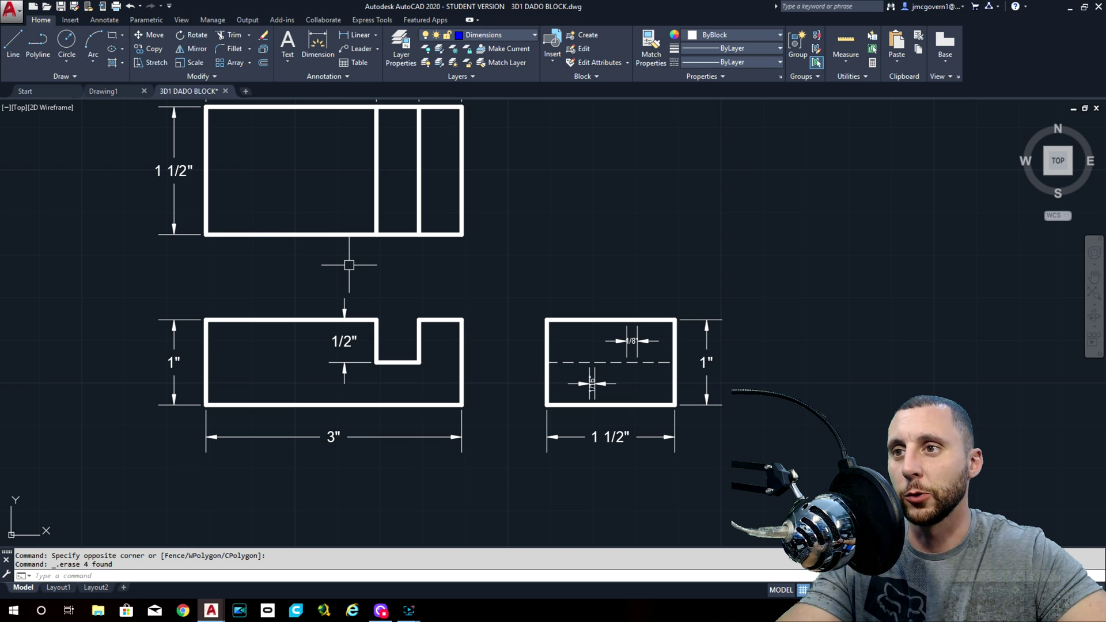
Switch to the blank Drawing1 and set the workspace to 3D Basics
left_click(115, 91)
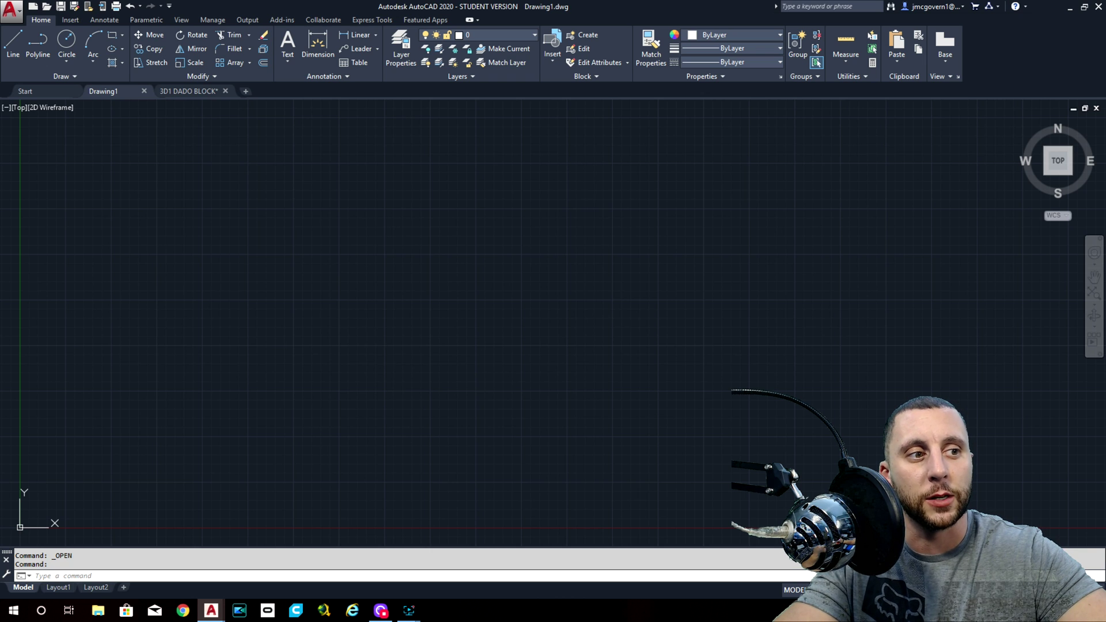
left_click(1006, 590)
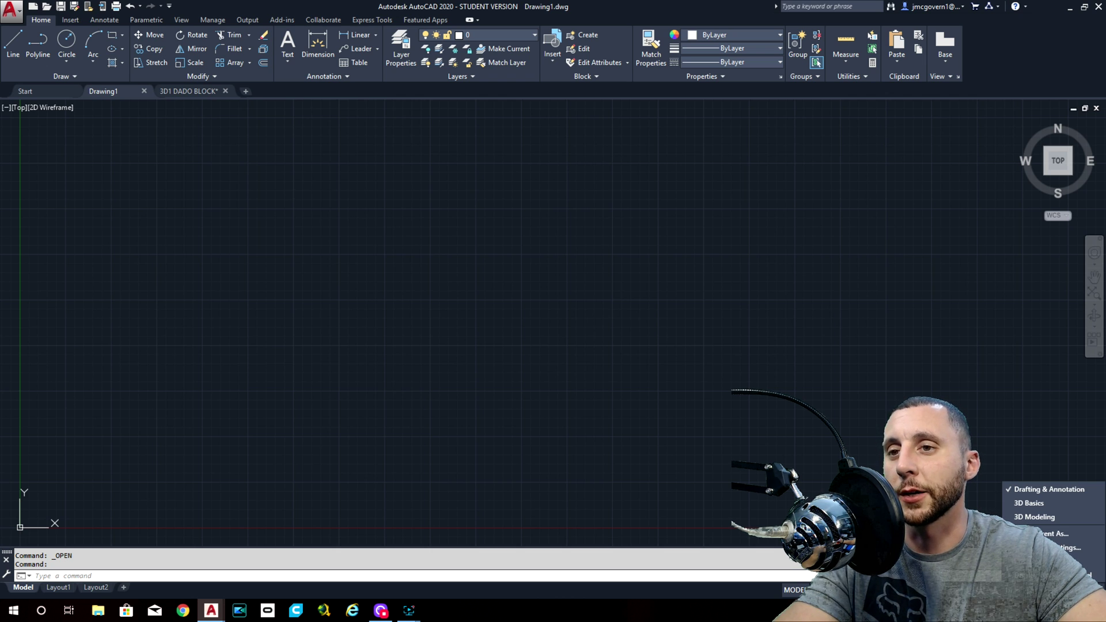
left_click(1030, 506)
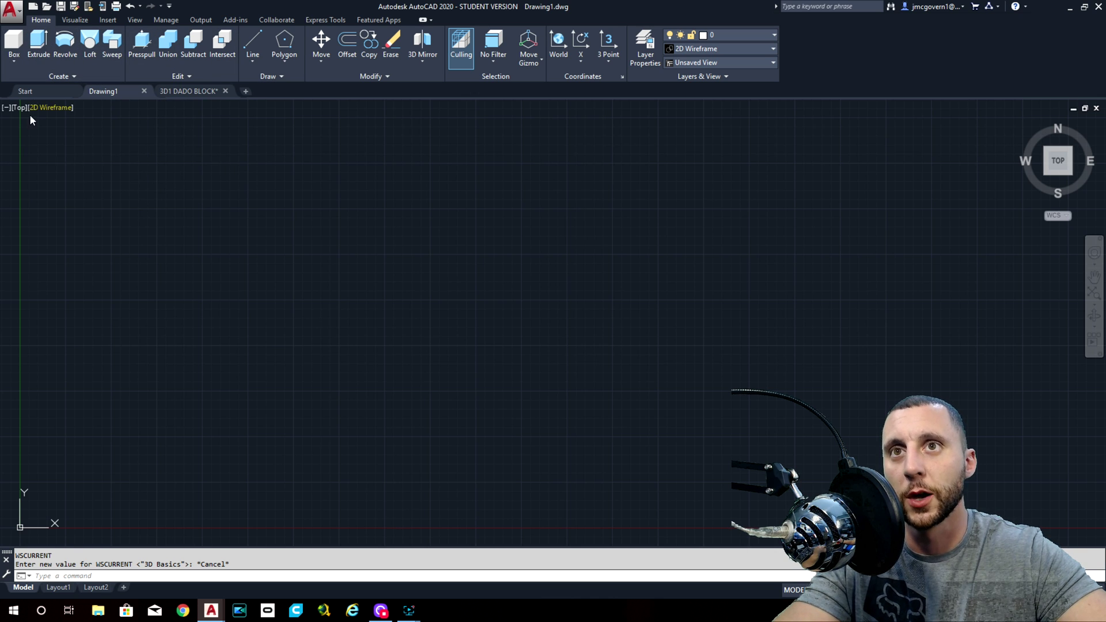
left_click(15, 61)
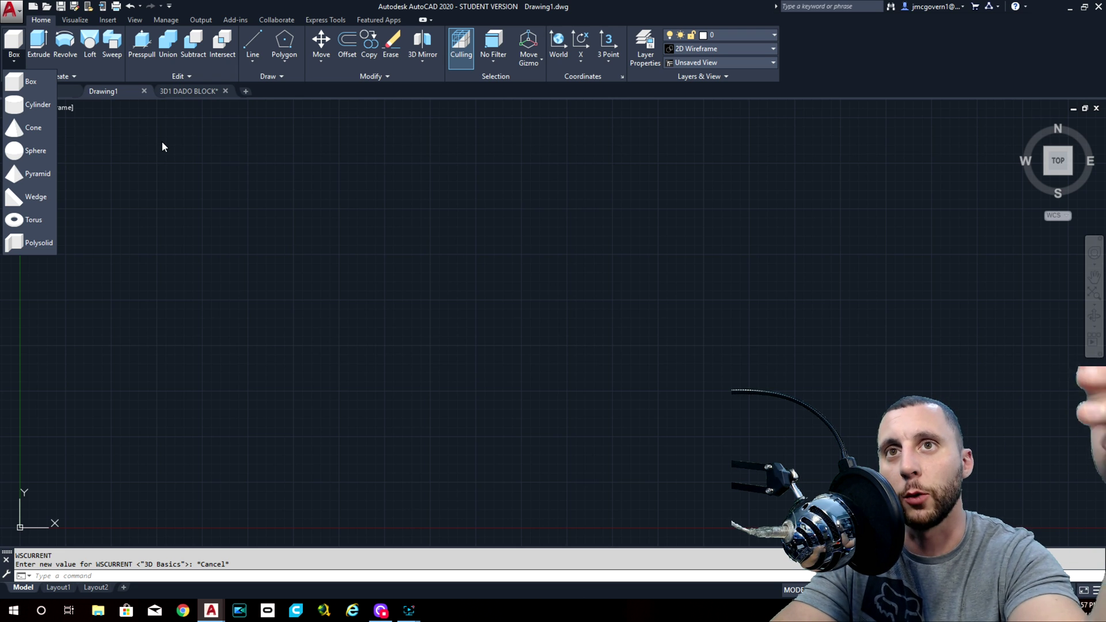
left_click(115, 122)
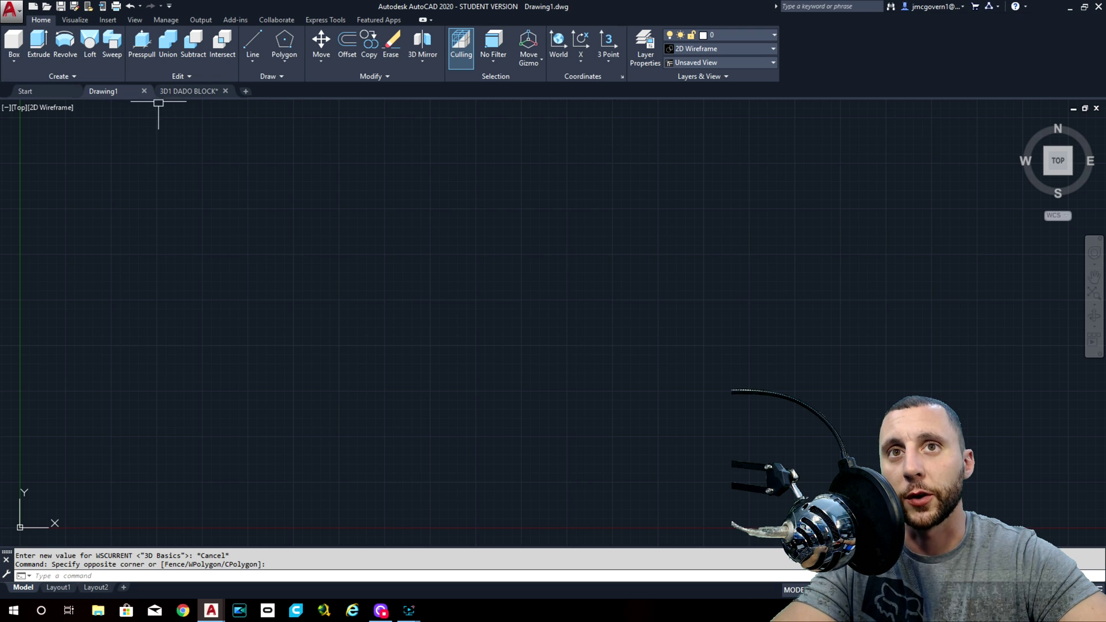
Examine the front and side view dimensions in the 3D1 DADO BLOCK drawing and return to Drawing1
left_click(186, 90)
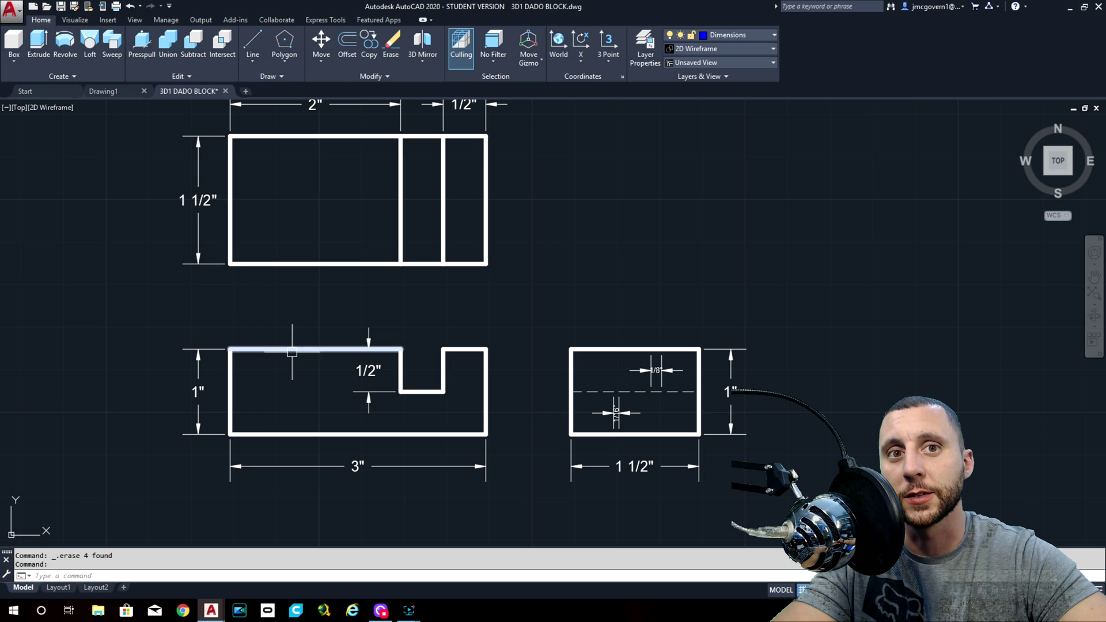
middle_click_drag(305, 353, 303, 271)
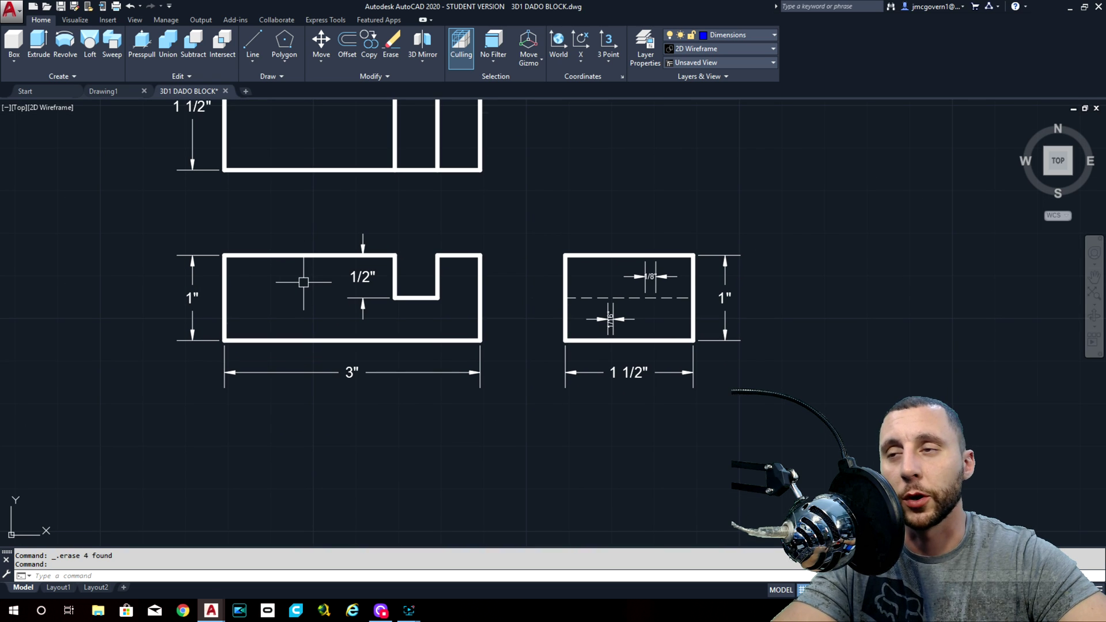
mouse_move(298, 283)
middle_mouse_down()
mouse_move(289, 309)
mouse_move(237, 340)
middle_mouse_up()
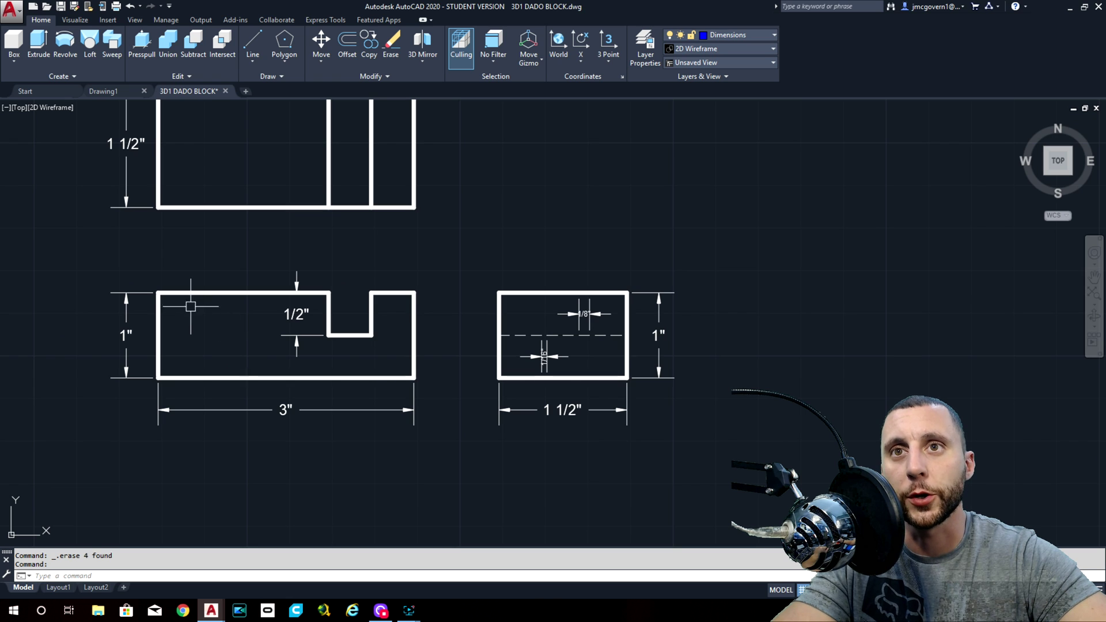
left_click(103, 91)
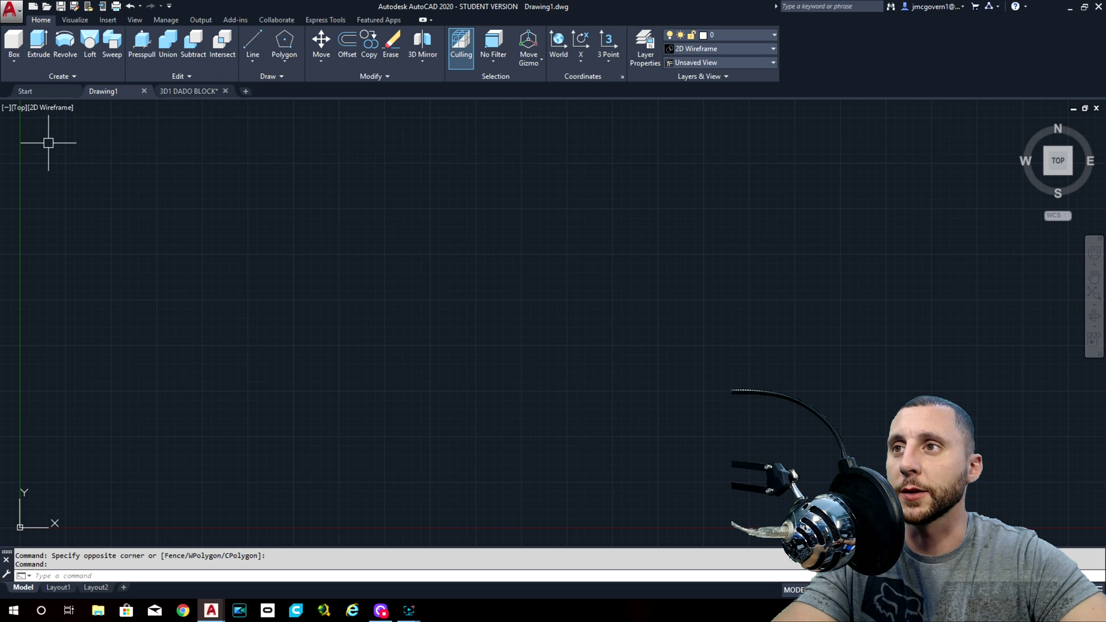
left_click(19, 111)
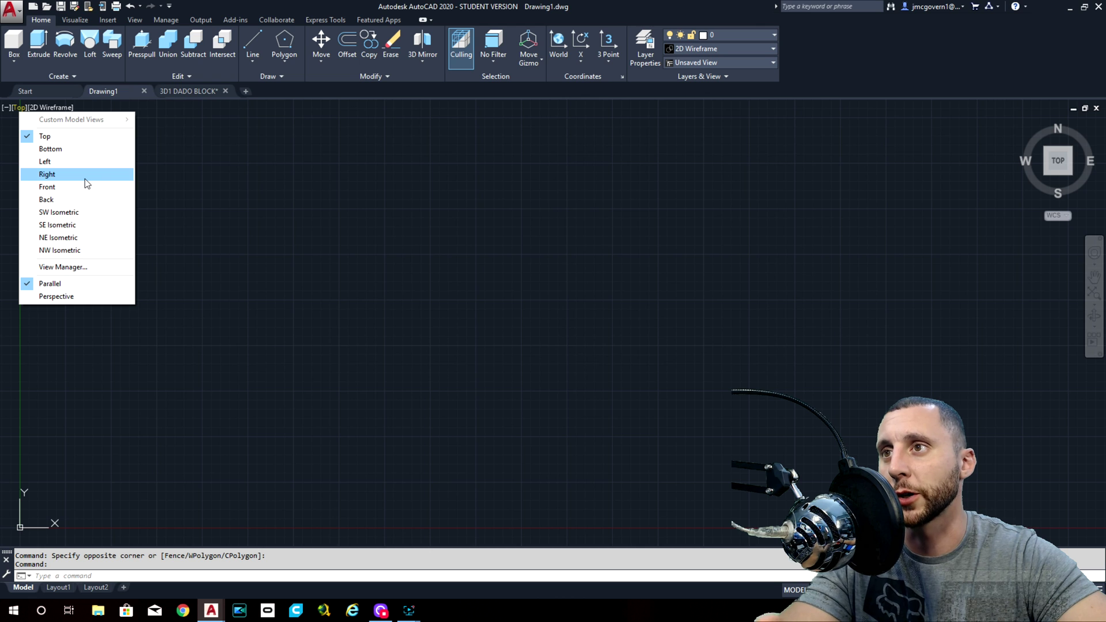
left_click(270, 191)
left_click(888, 287)
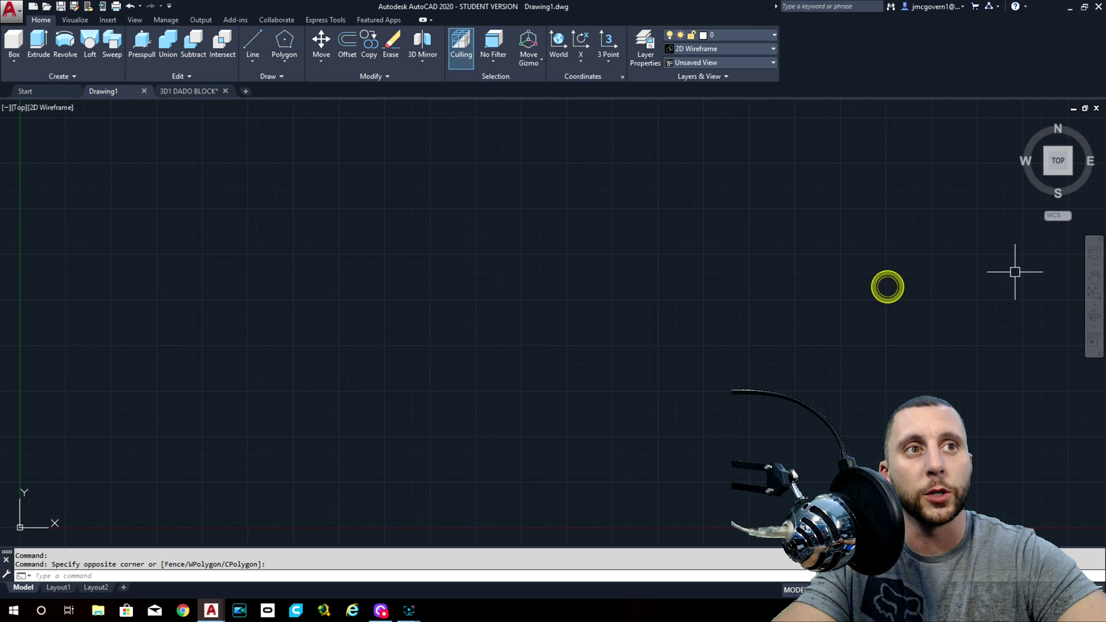
Rotate the empty model view to the front and right sides with the ViewCube
left_click(1059, 173)
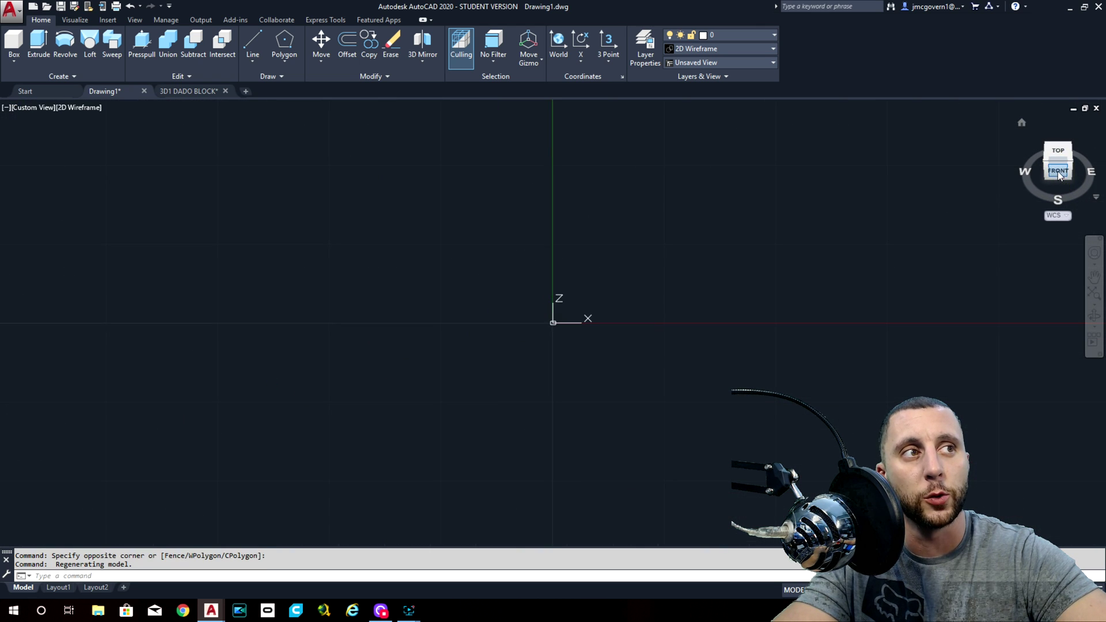
left_click(1058, 151)
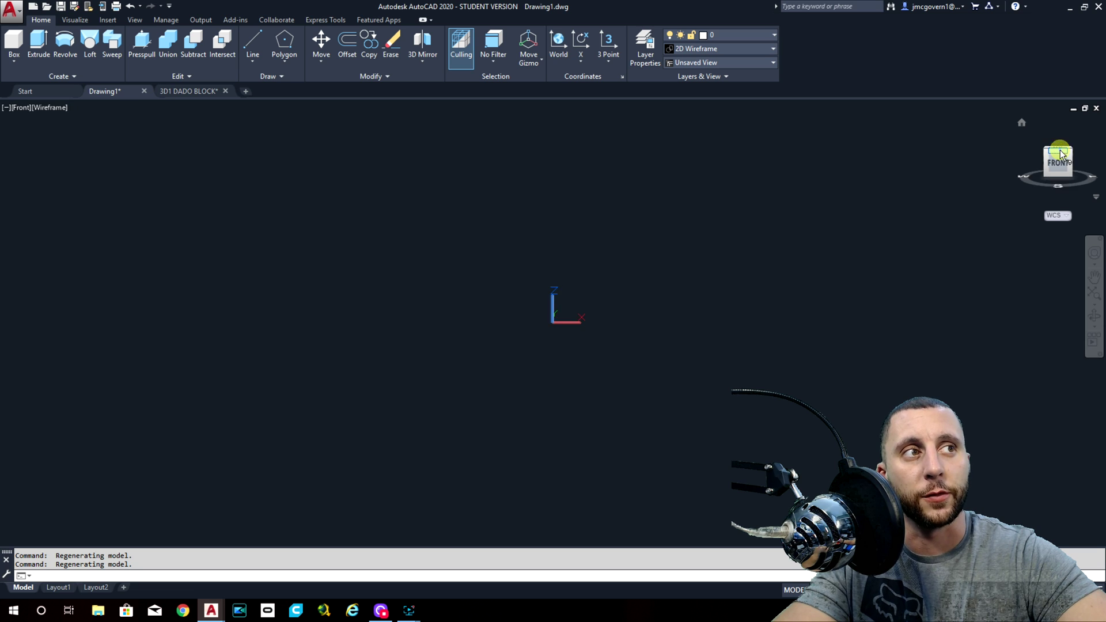
left_click(1070, 157)
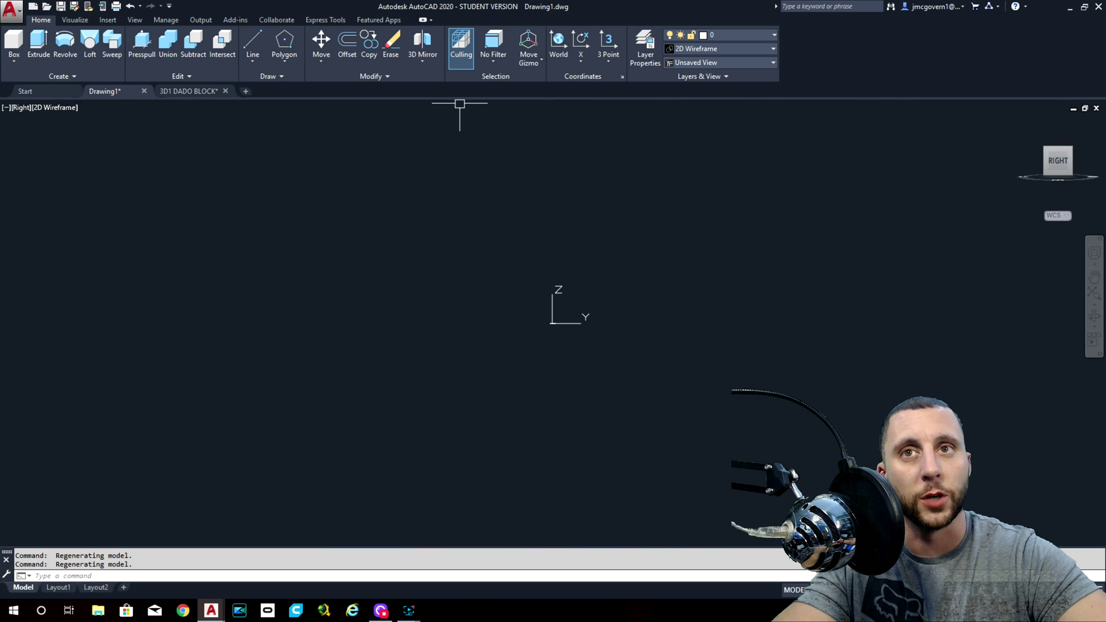
Cycle the viewport through the preset Top, Front and Right views so the drawing plane follows each one
left_click(23, 107)
left_click(45, 134)
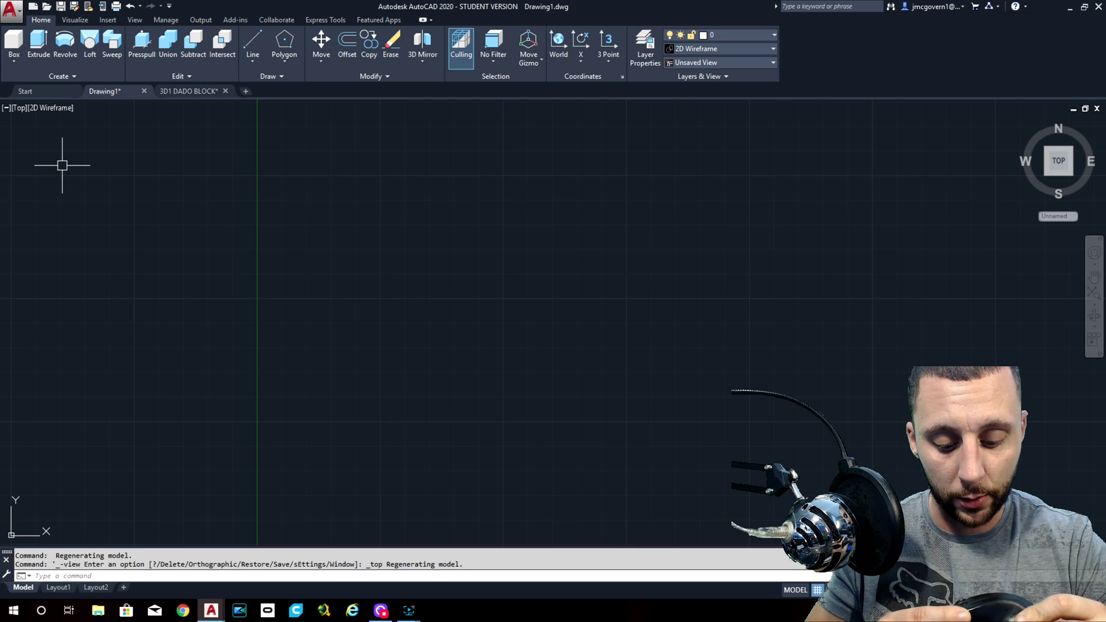
left_click(19, 109)
left_click(58, 186)
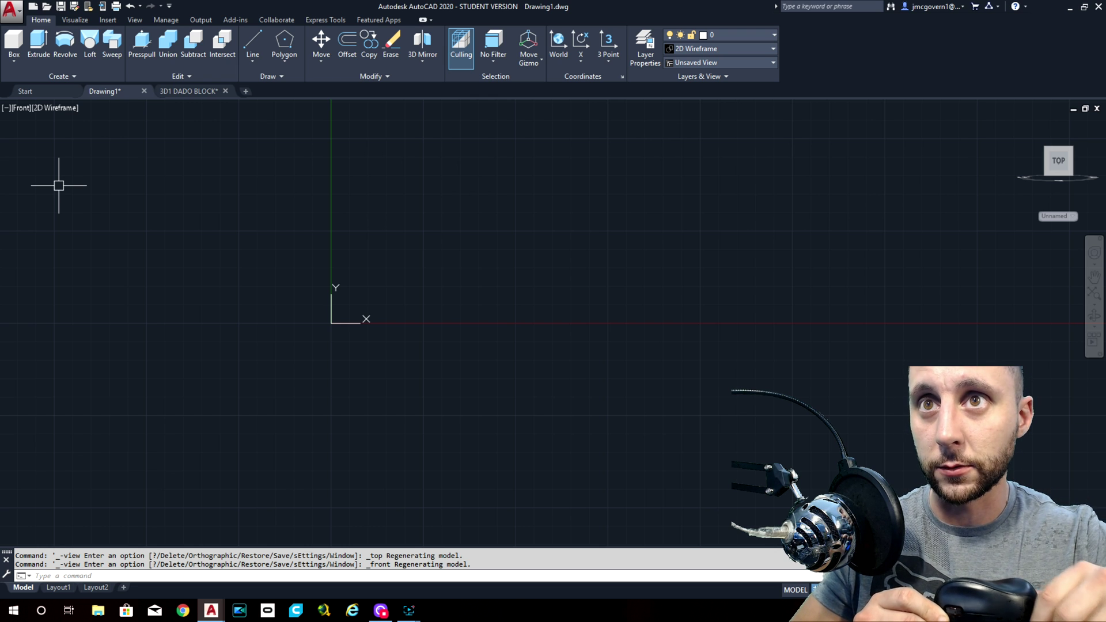
left_click(19, 108)
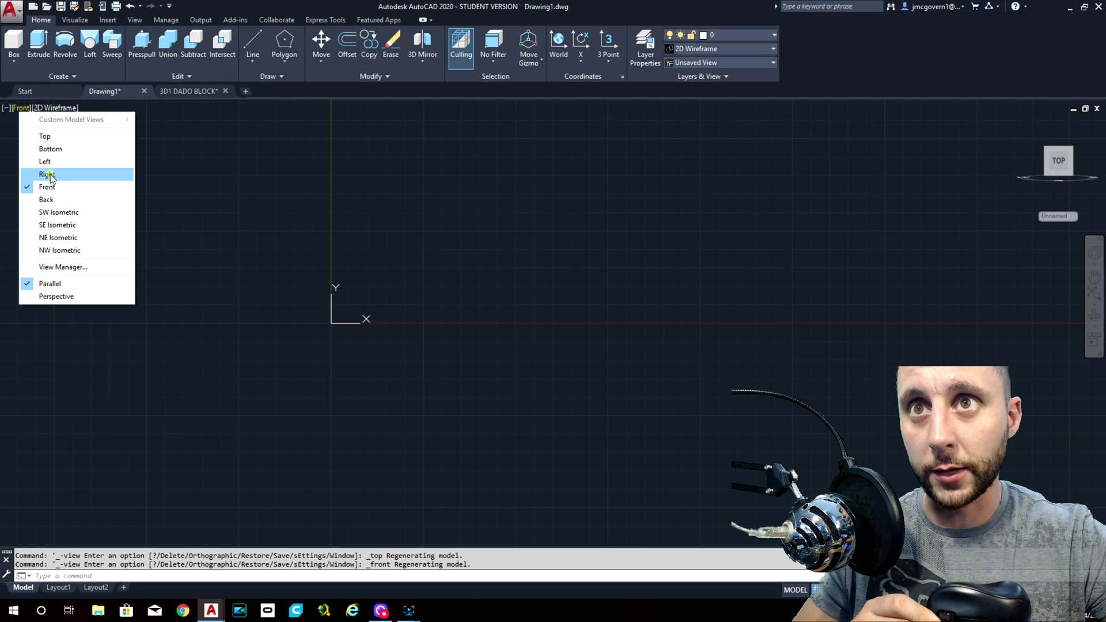
left_click(50, 172)
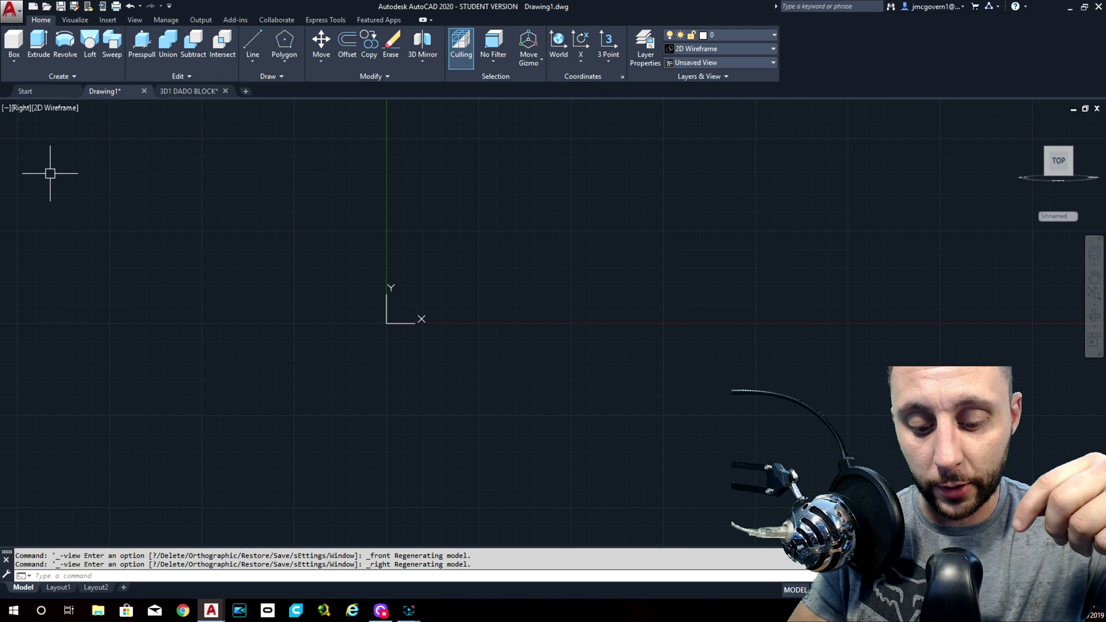
left_click(19, 111)
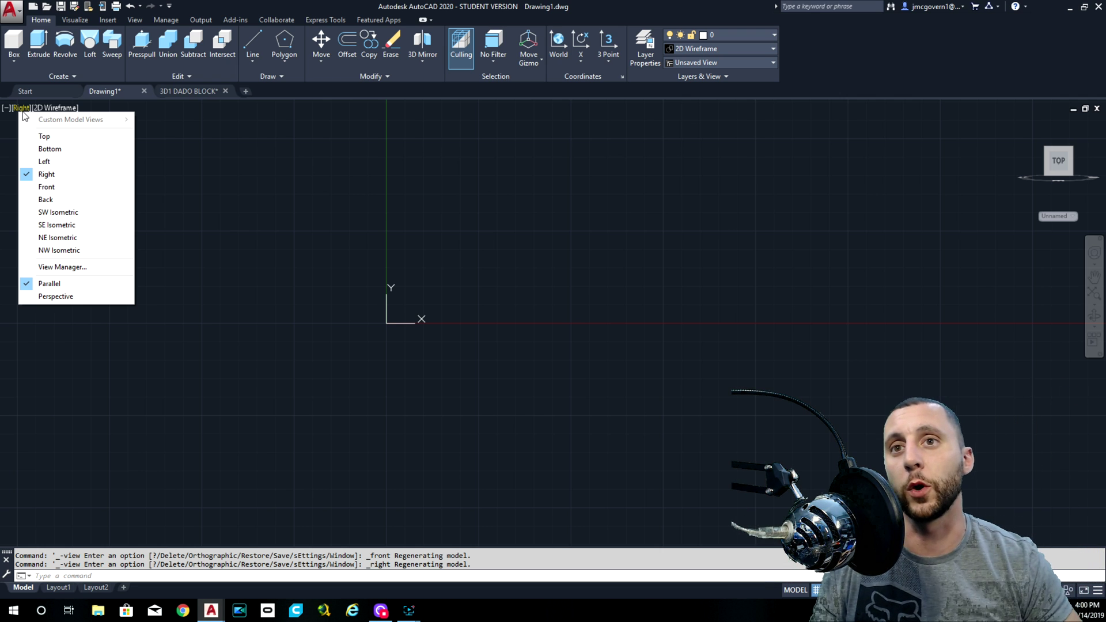
left_click(513, 242)
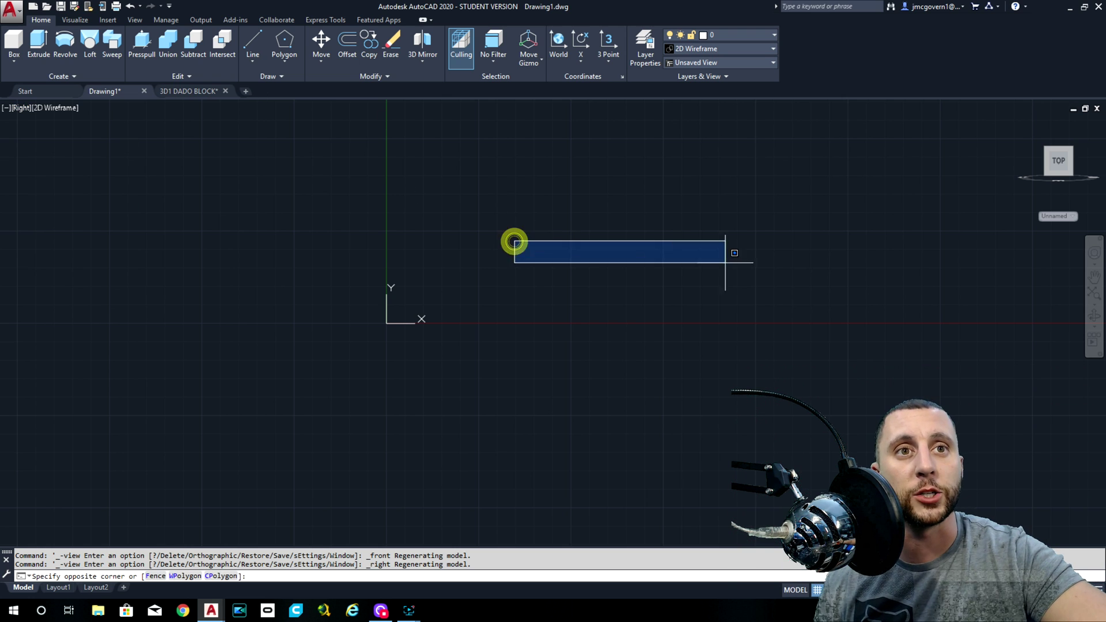
left_click(963, 216)
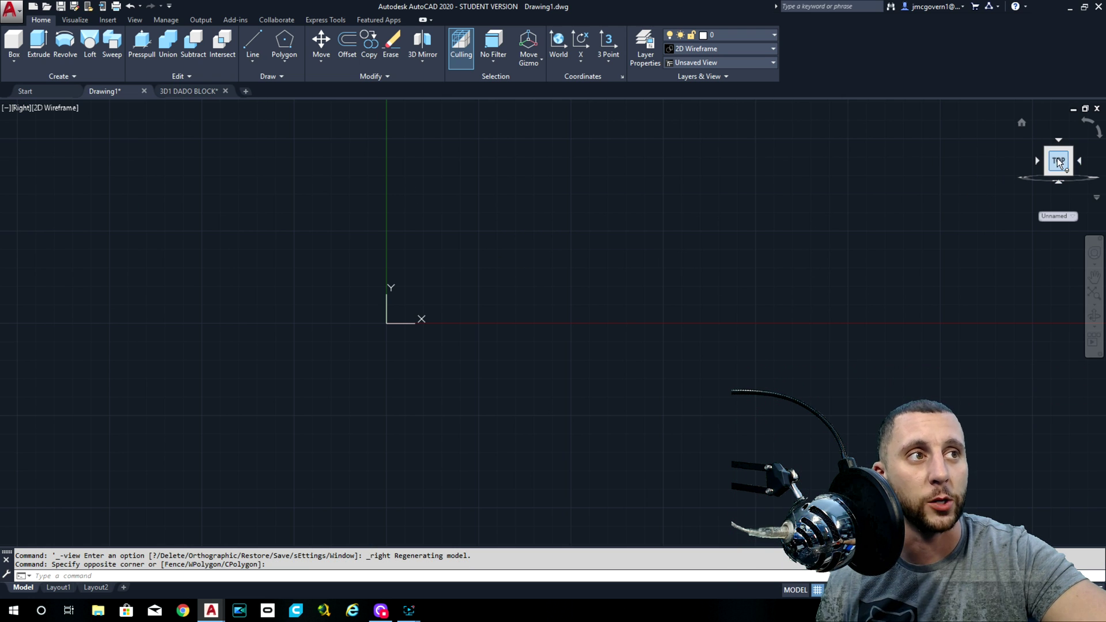
left_click(19, 108)
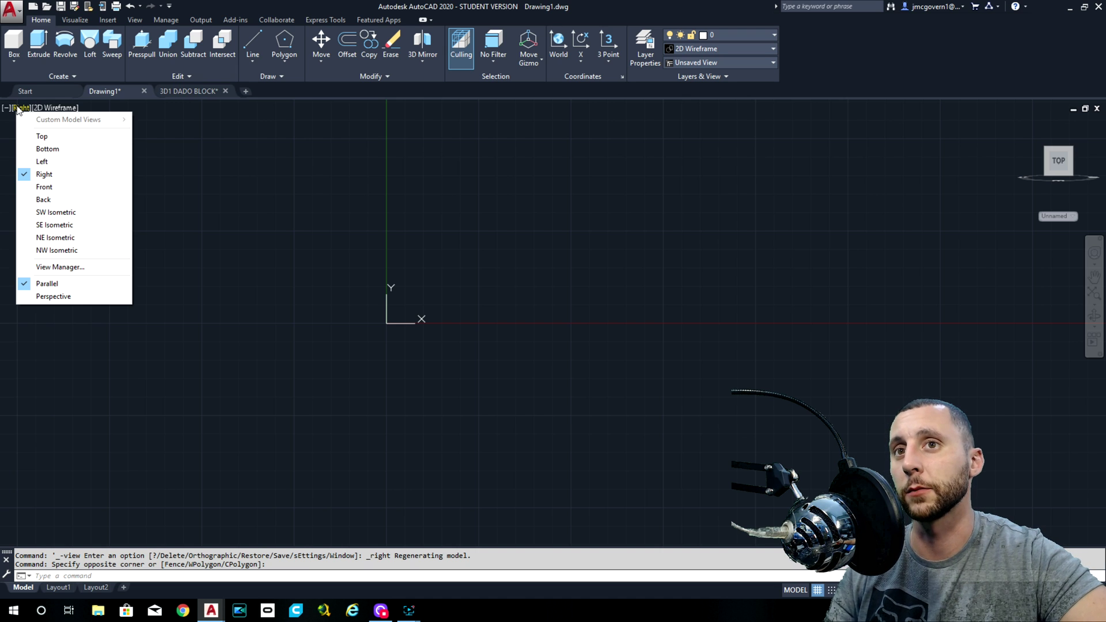
left_click(190, 123)
left_click(144, 139)
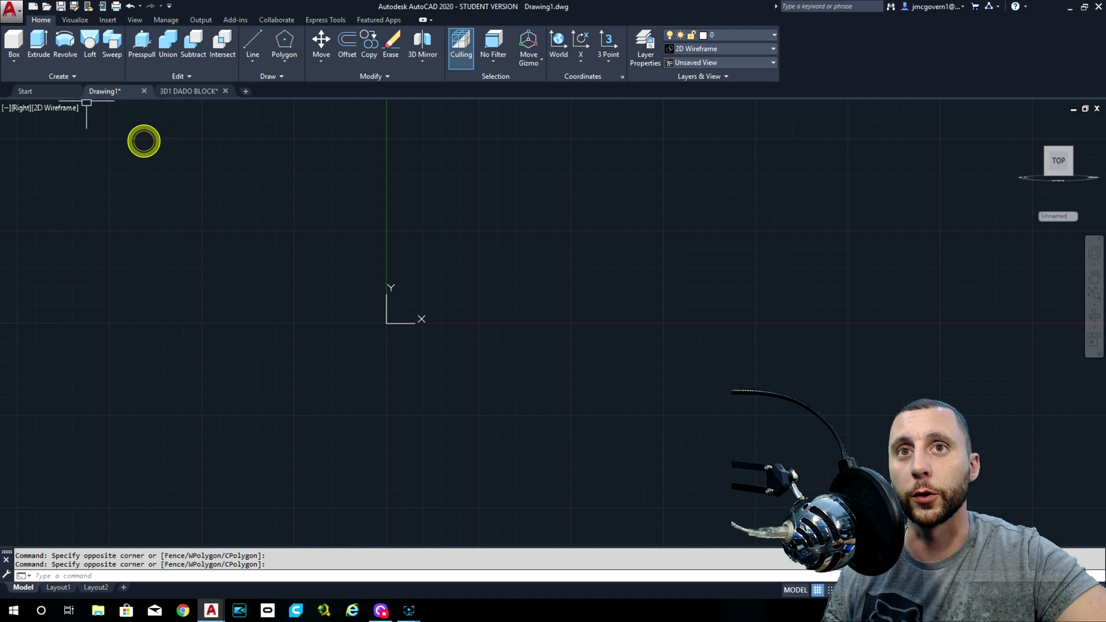
Check the notched front profile in the 3D1 DADO BLOCK drawing and go back to Drawing1
left_click(193, 92)
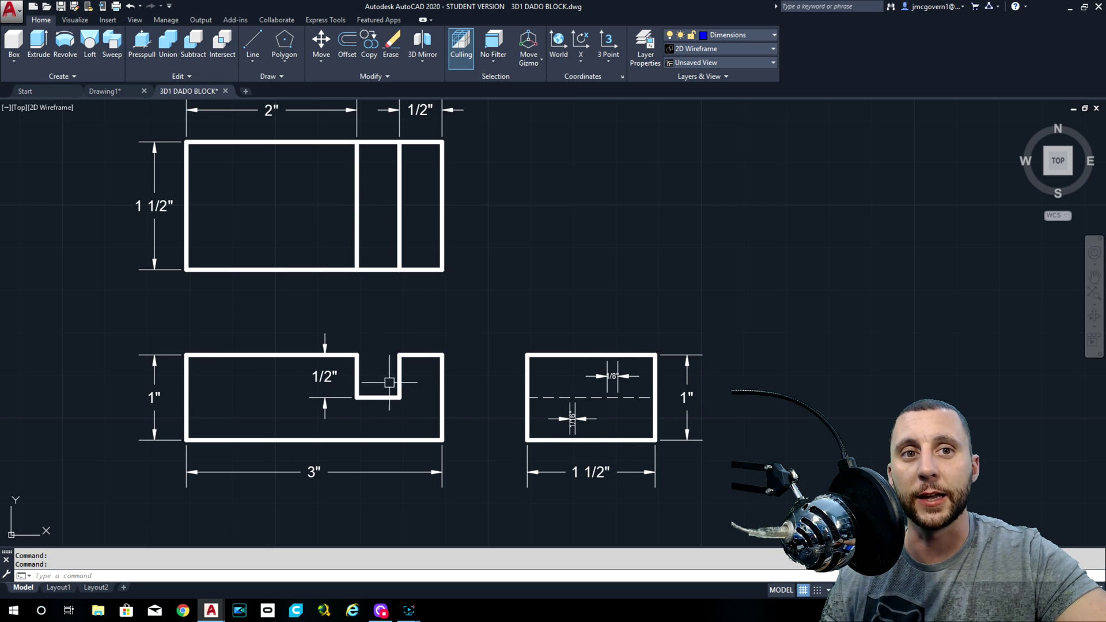
mouse_move(236, 352)
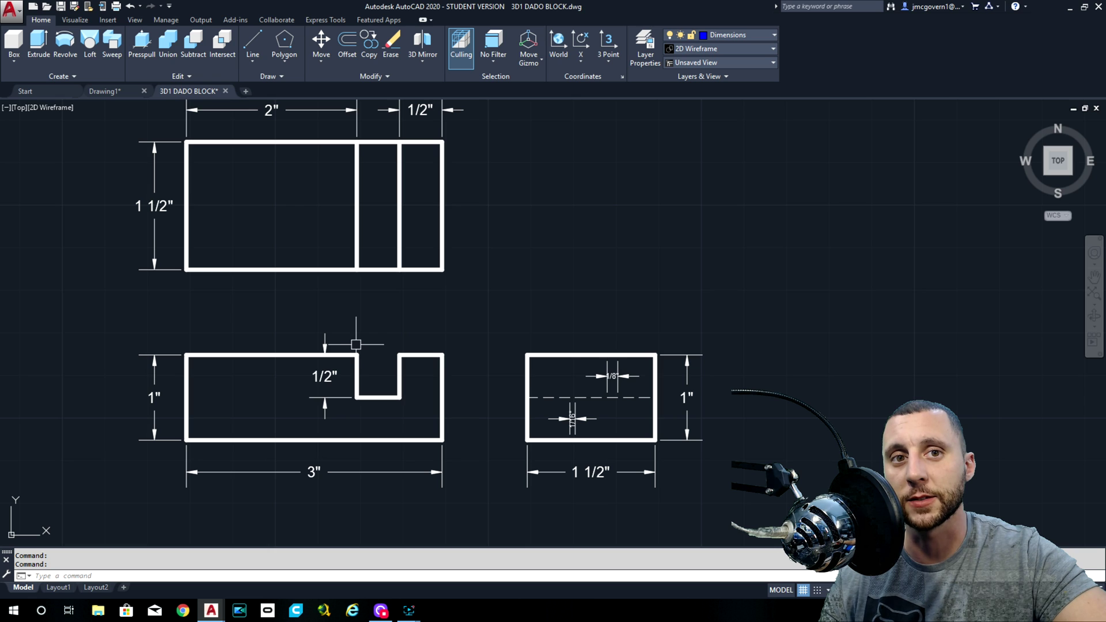
left_click(115, 93)
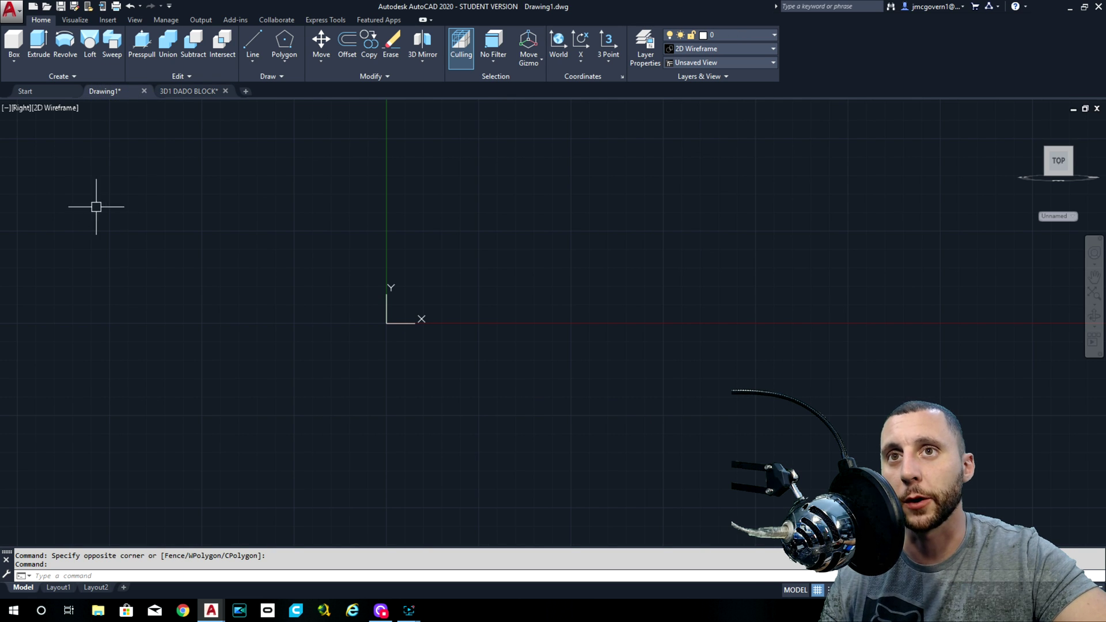
Set the Drawing1 viewport to the preset Front view
left_click(20, 107)
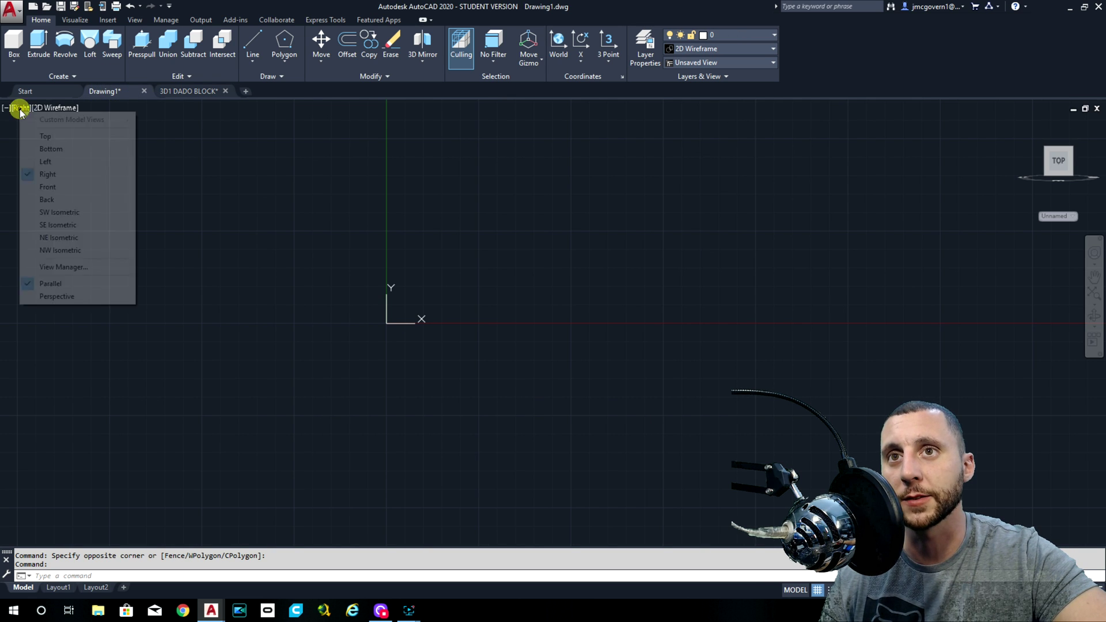
left_click(54, 187)
left_click(597, 348)
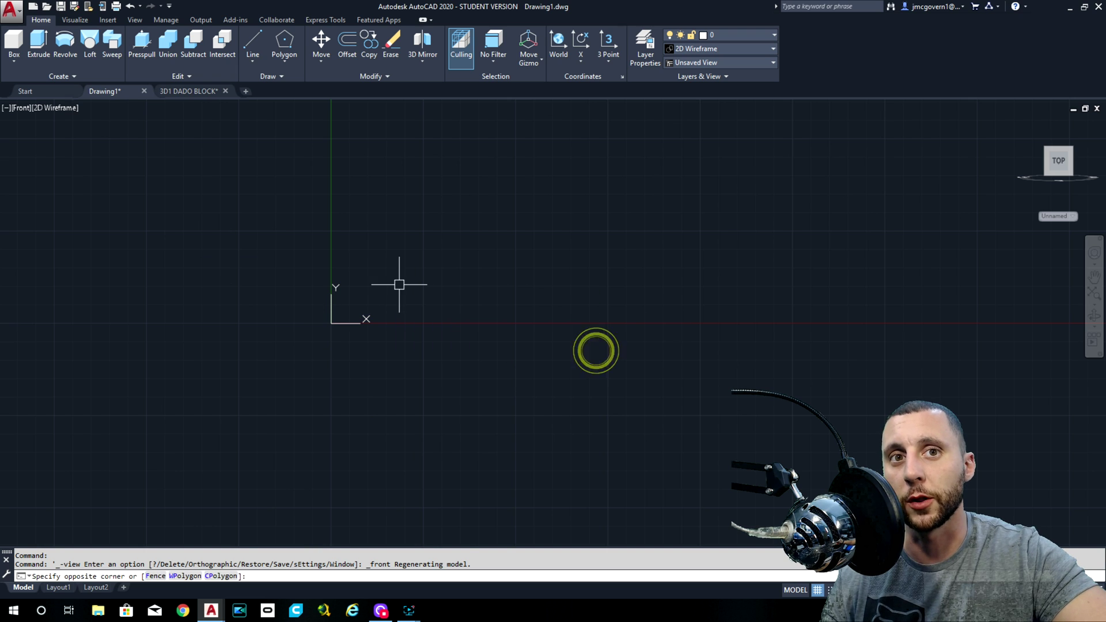
left_click(400, 289)
Draw the front profile's bottom edge as a horizontal line 3 units long
left_click(252, 44)
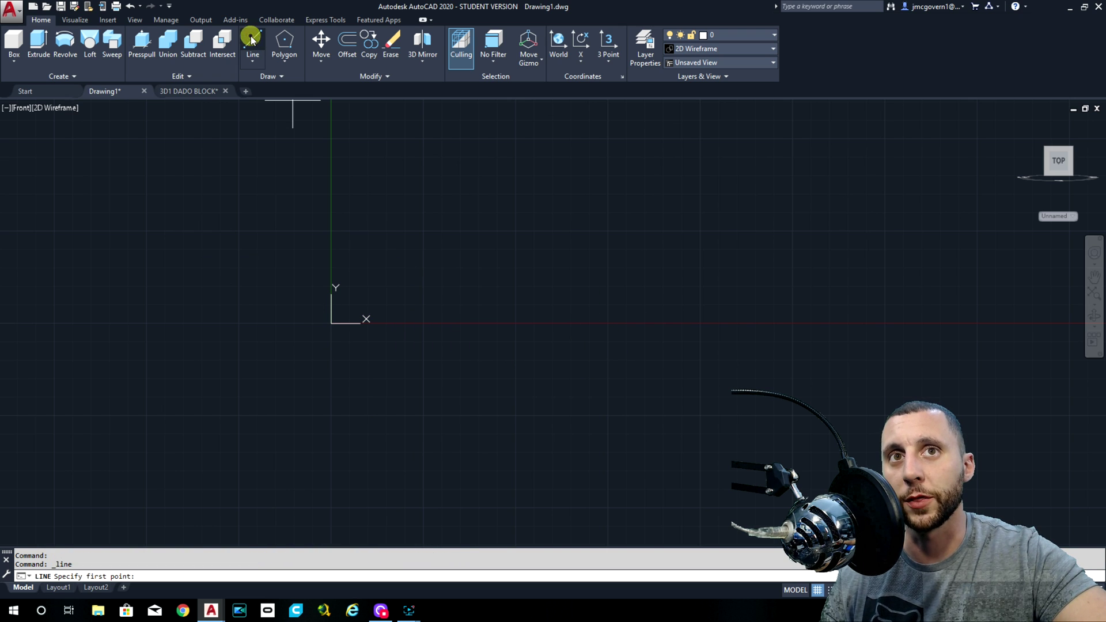
left_click(361, 239)
type("3")
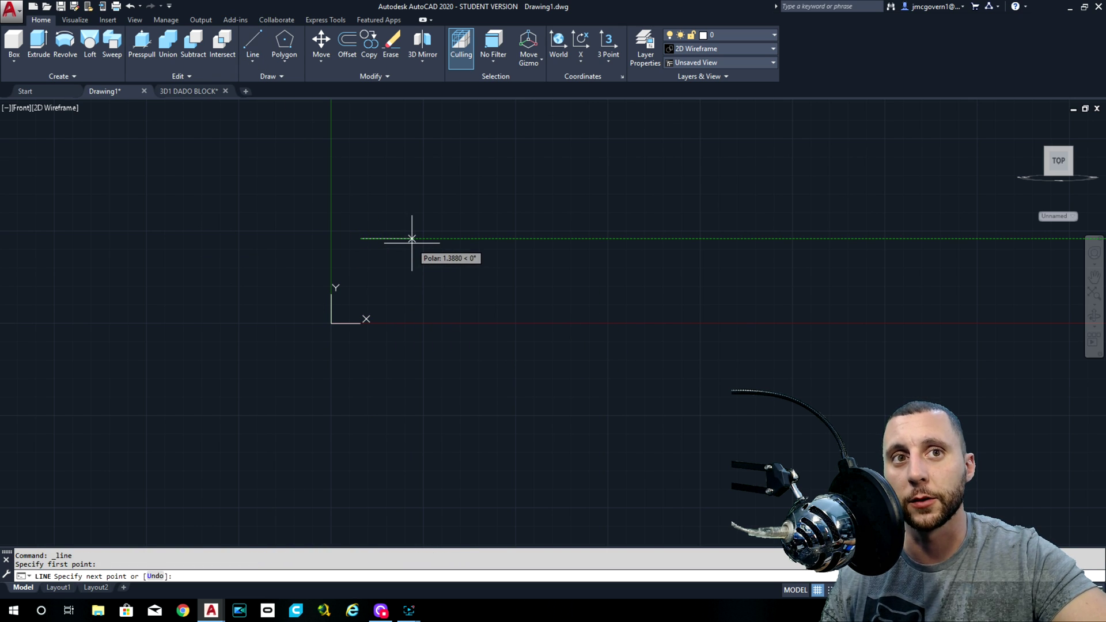
key("Return")
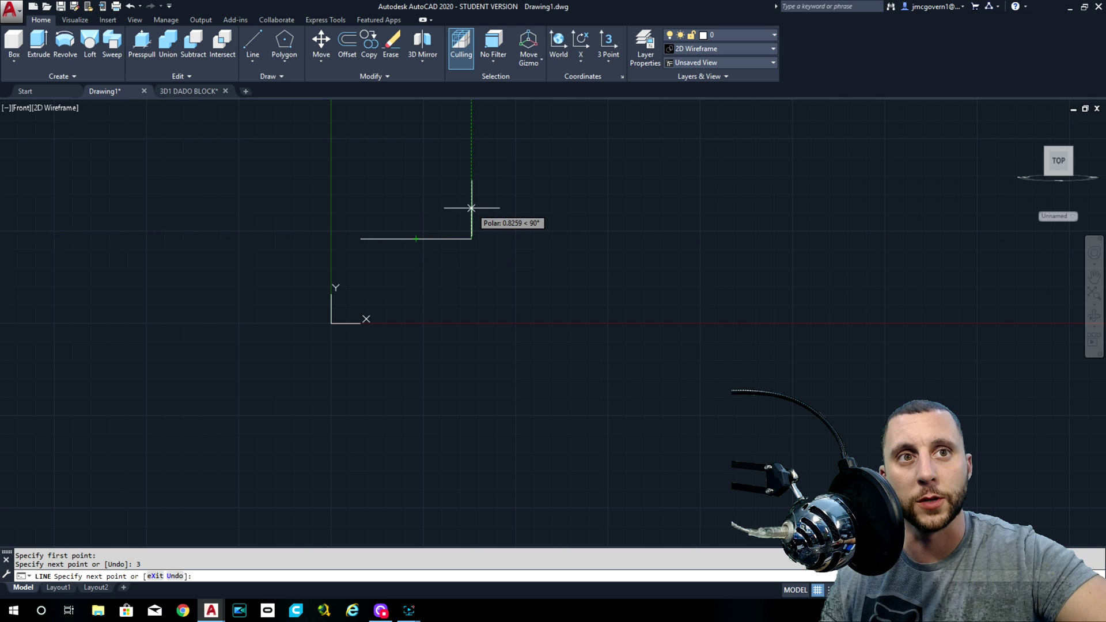
Try to draw the rest of the notched outline with segments of 1, 0.5, 0.5, 0.58, 0.5 and 2 units
type("1")
key("Return")
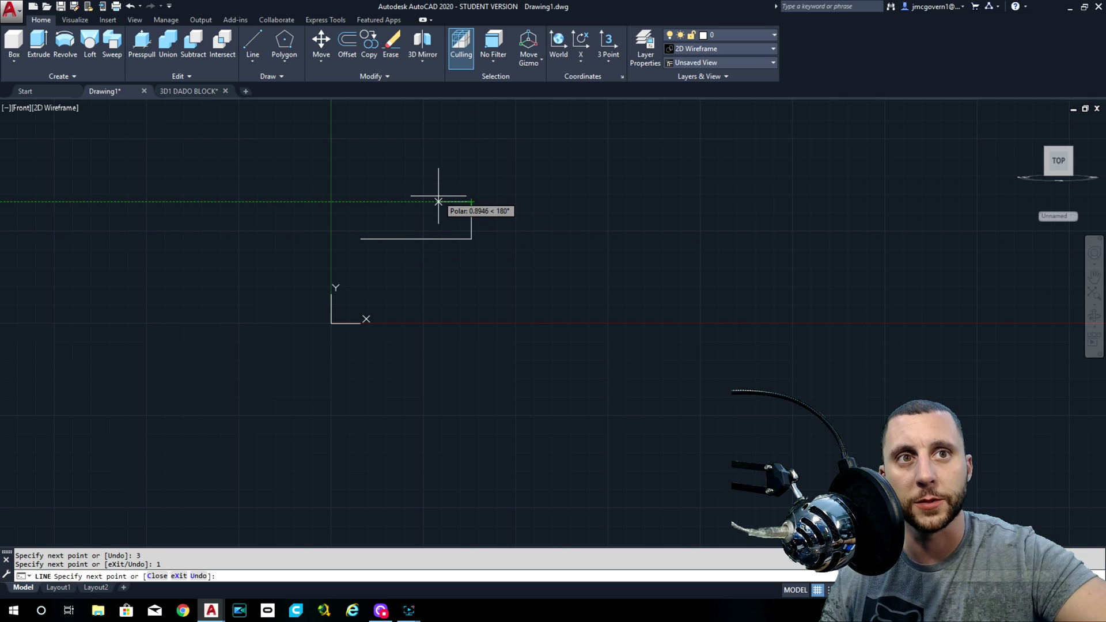
type(".5")
key("Return")
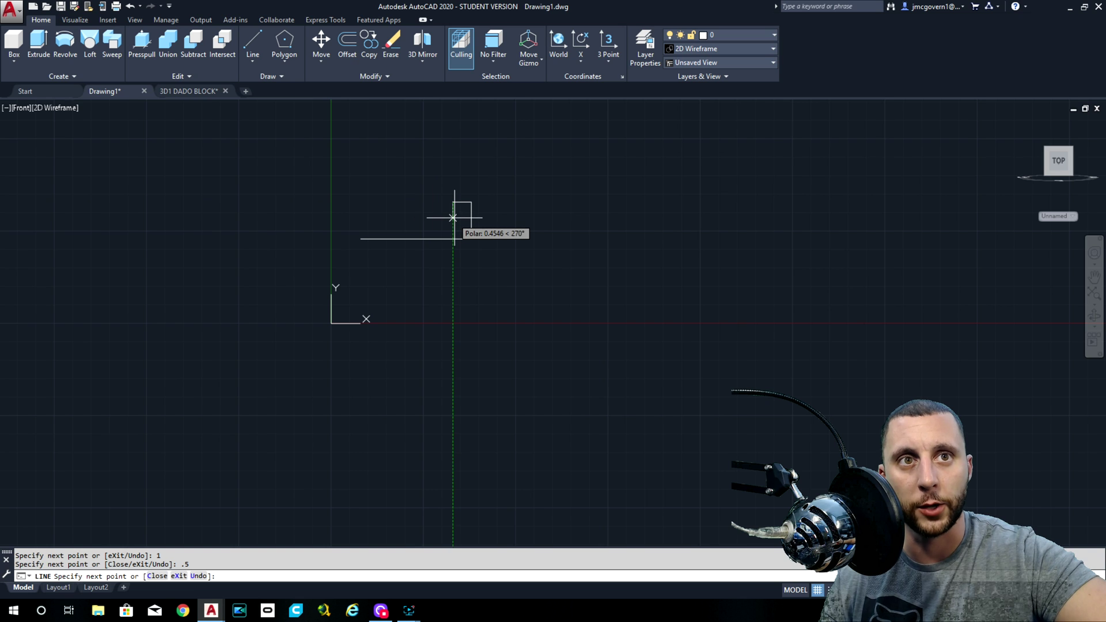
type(".5")
key("Return")
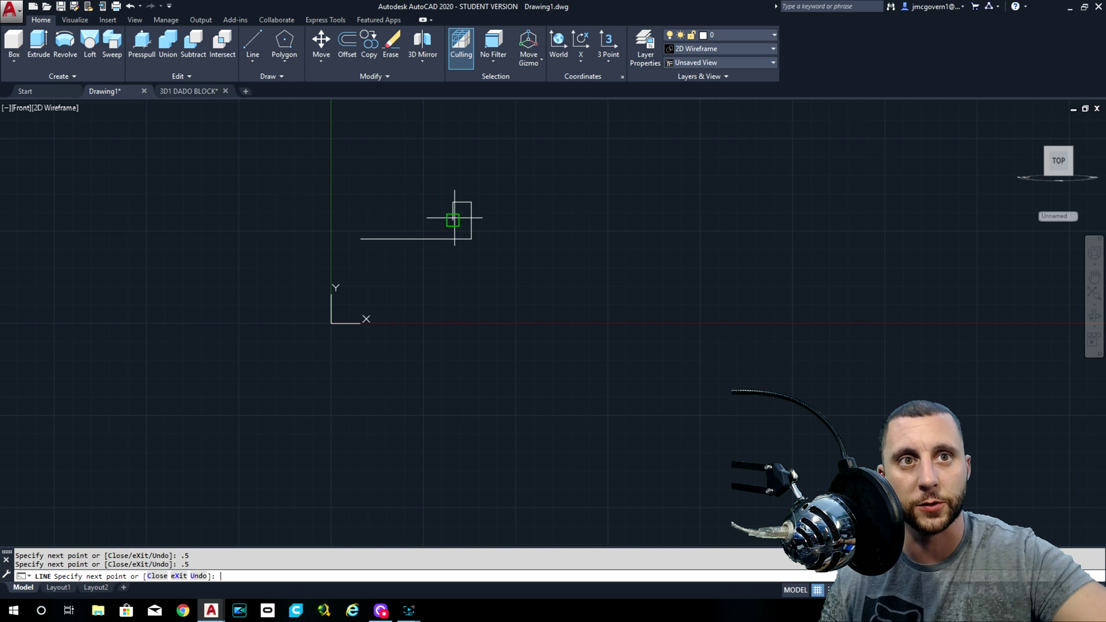
key("Return")
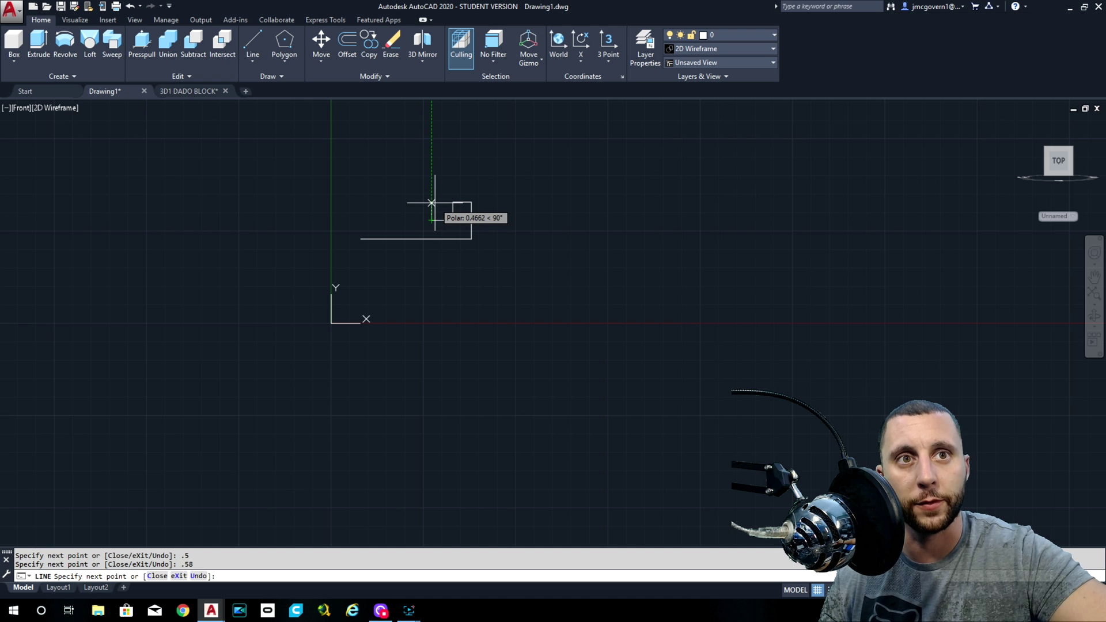
key("Return")
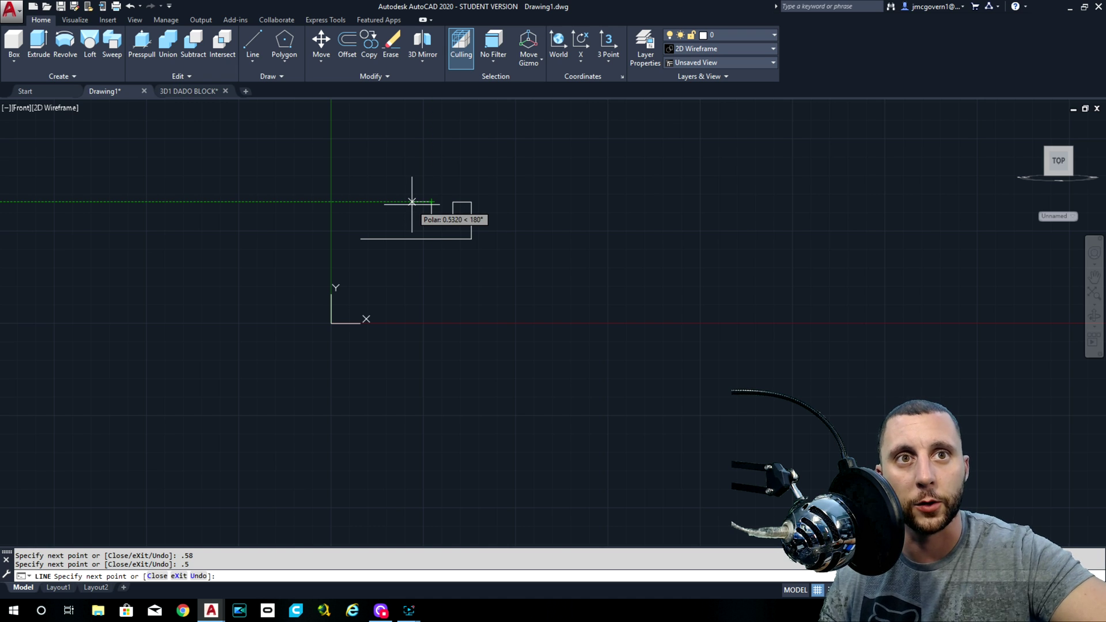
key("Return")
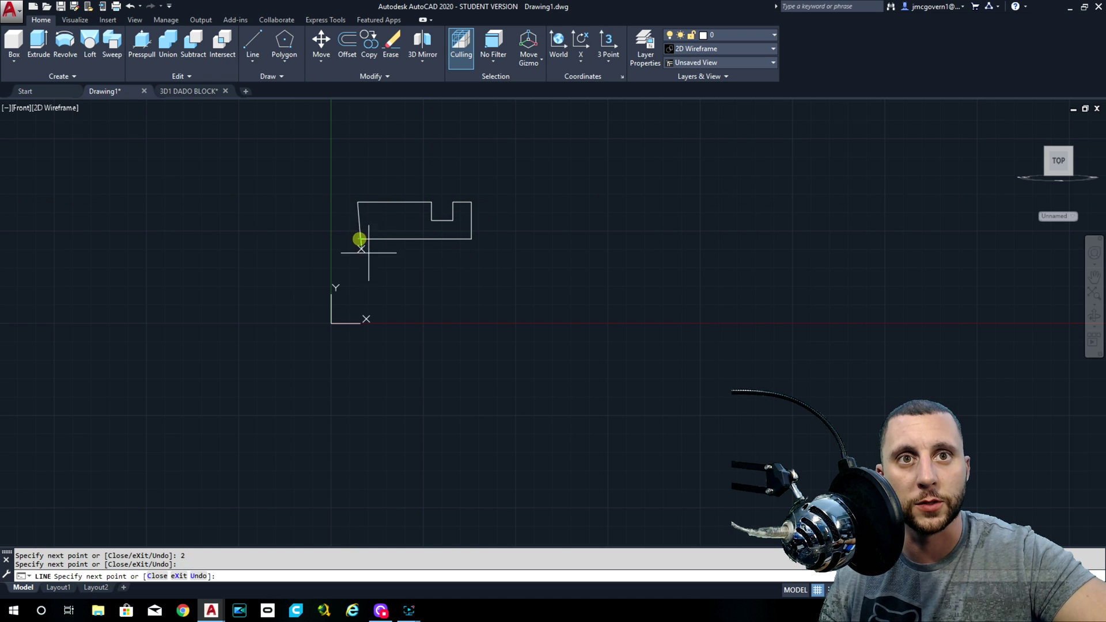
Undo the outline segments back to the end of the 3-unit bottom edge
key("ctrl+z")
key("ctrl+z")
key("ctrl+z")
key("ctrl+z")
key("ctrl+z")
key("ctrl+z")
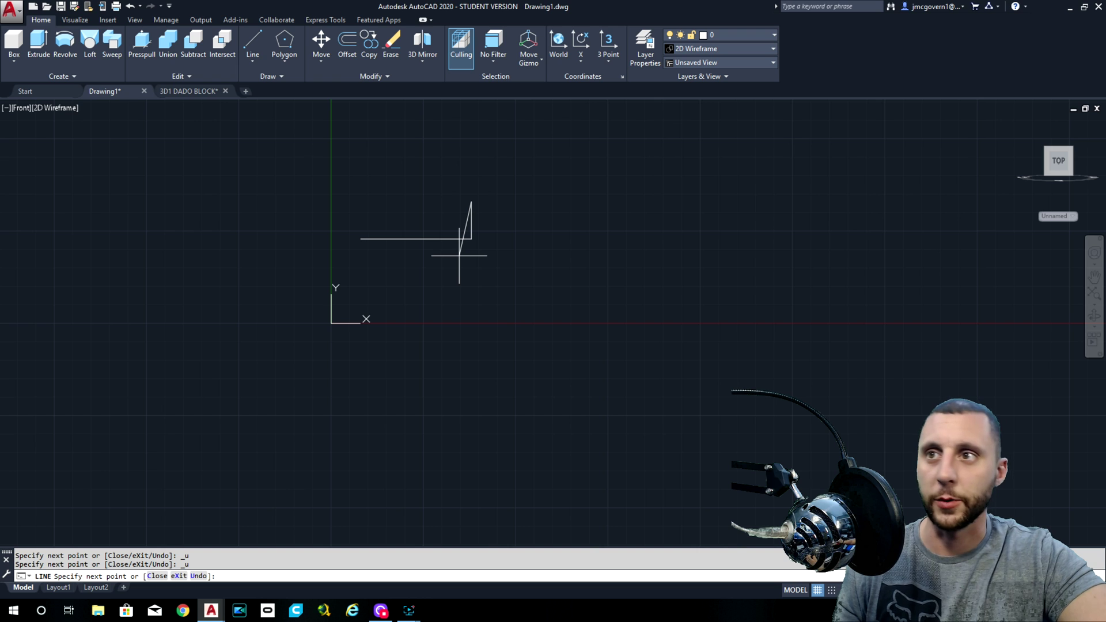
key("ctrl+z")
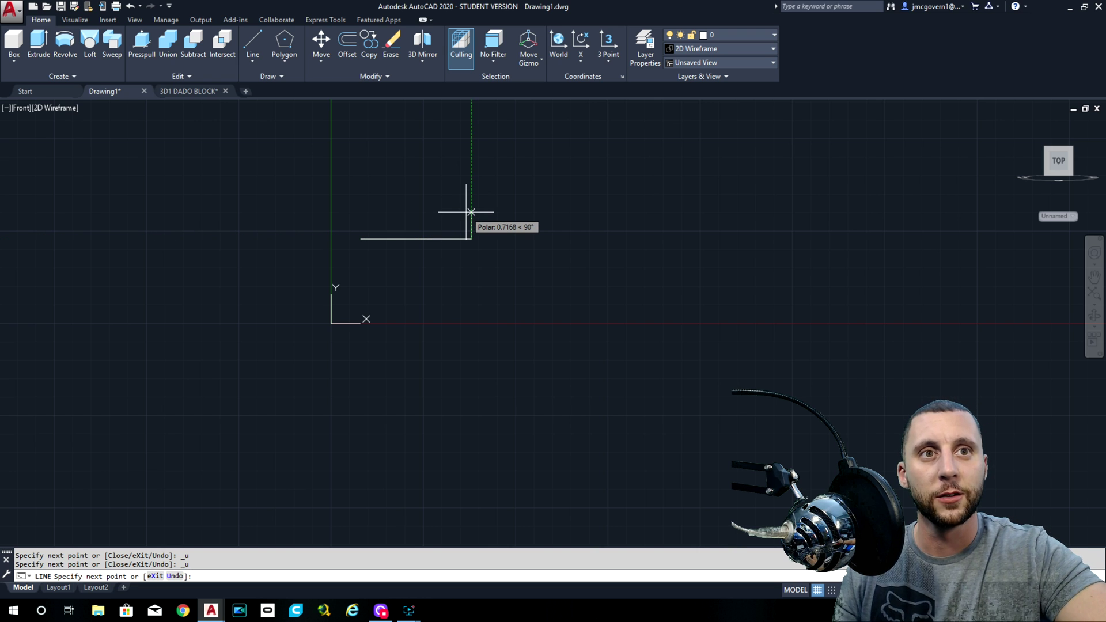
Draw the remaining outline: 1 up, 0.5 left, 0.5 down, 0.5 left, 0.5 up and 2 left, closing it at the start point
key("Return")
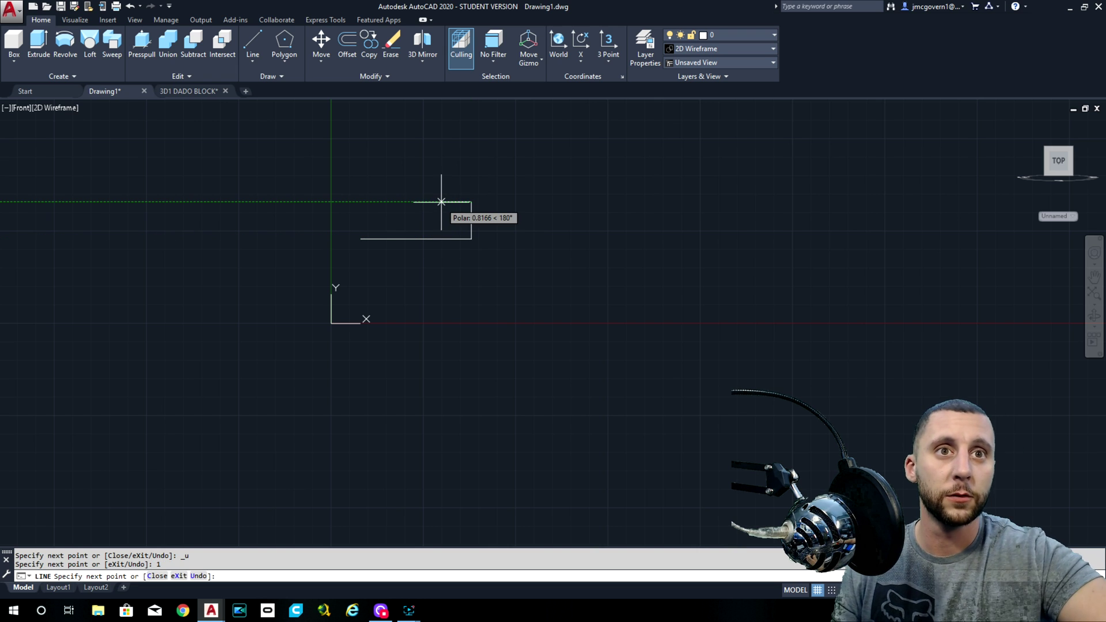
type(".5")
key("Return")
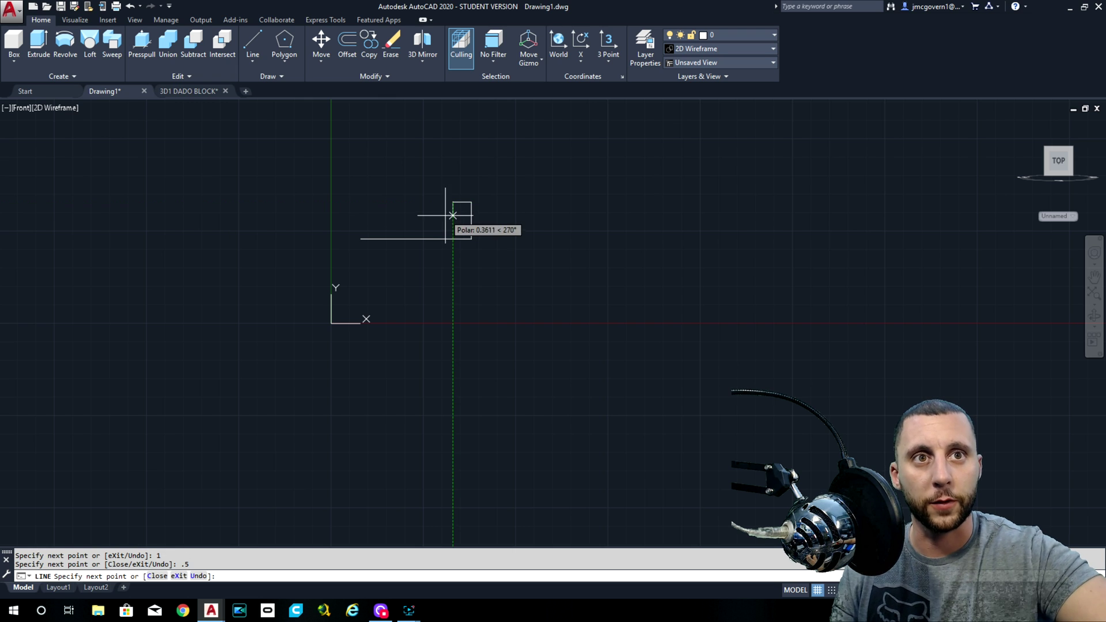
type(".5")
key("Return")
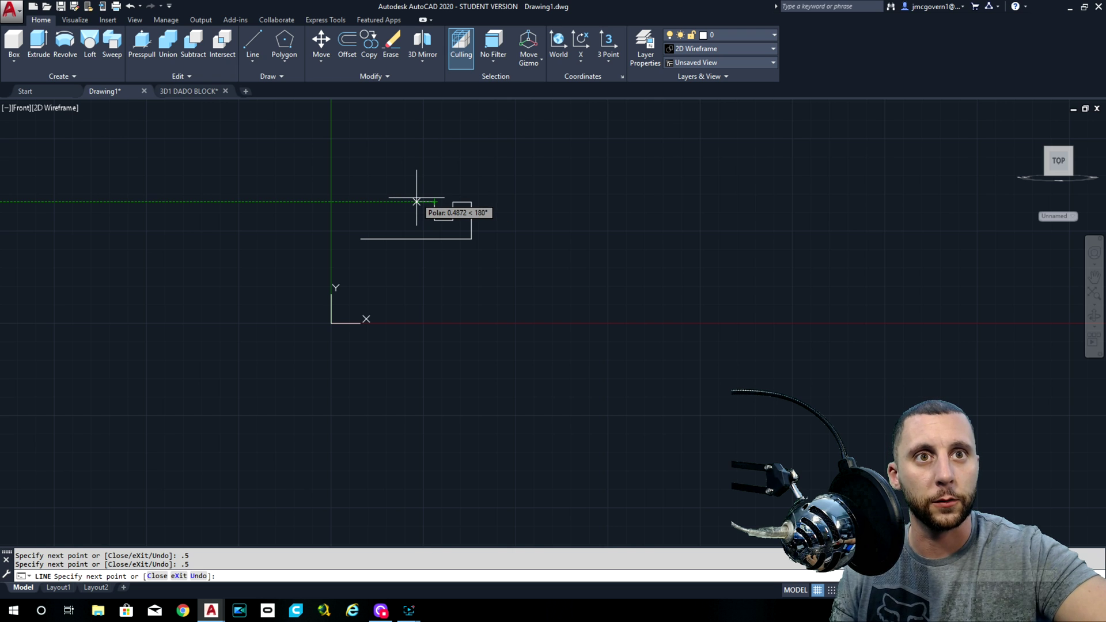
type("2")
key("Return")
left_click(357, 235)
key("Escape")
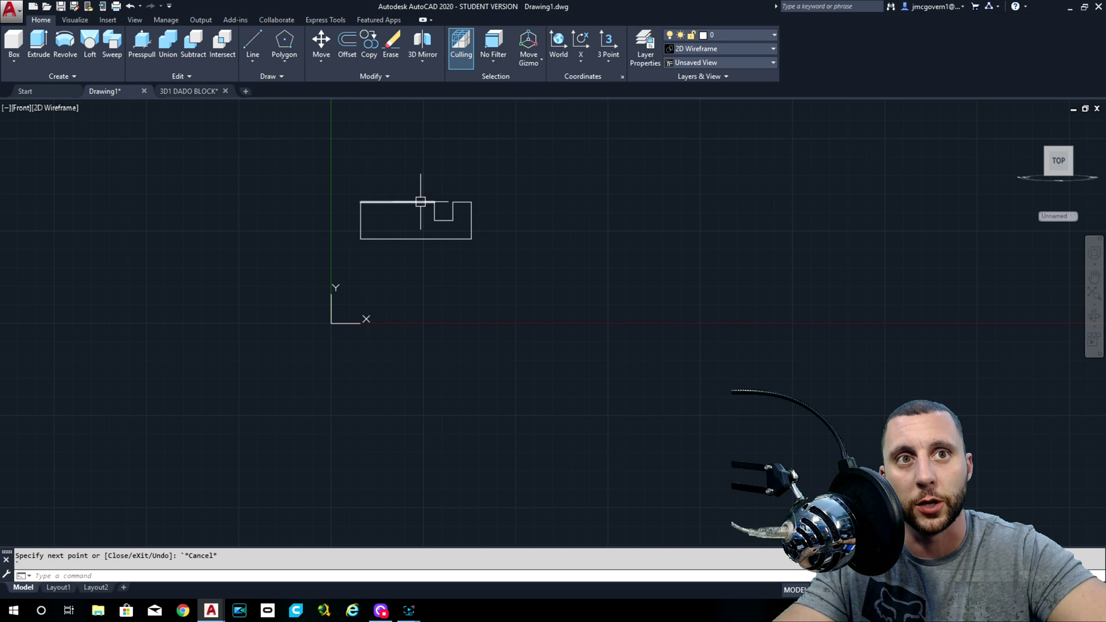
Begin a second profile beside the first as a polyline running 1 down, 3 right and 1 up
left_click(257, 58)
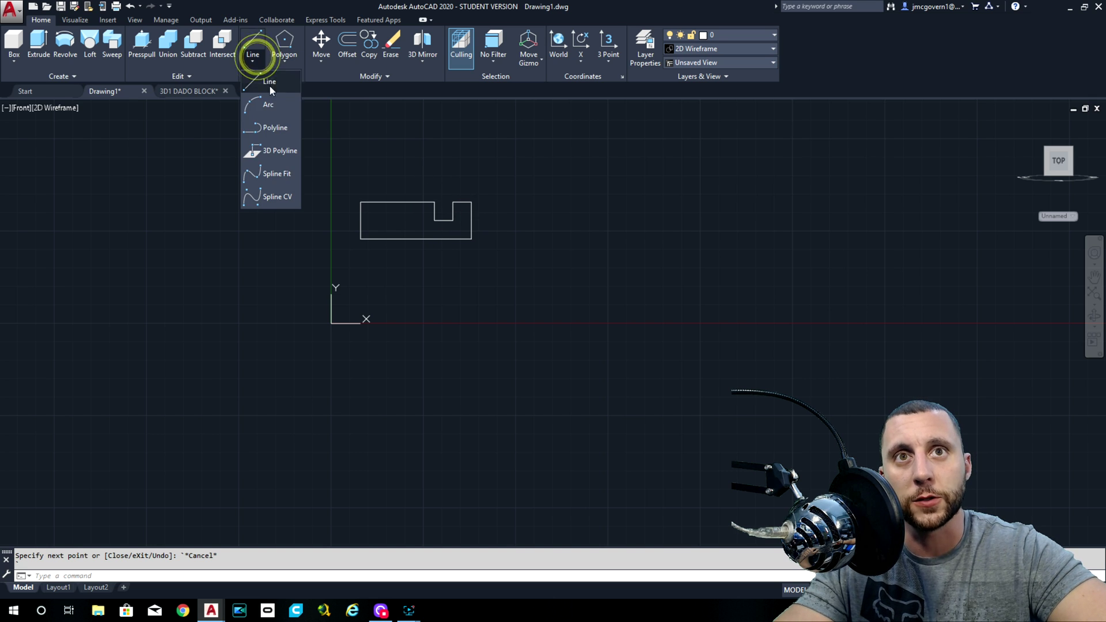
left_click(281, 125)
left_click(571, 202)
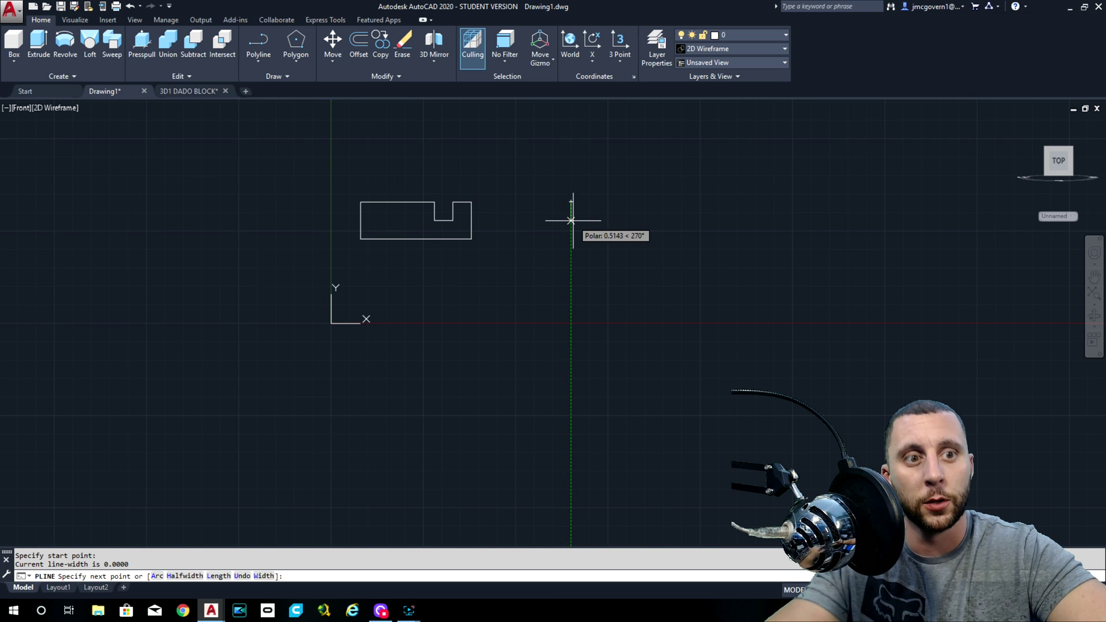
type("1")
key("Return")
type("3")
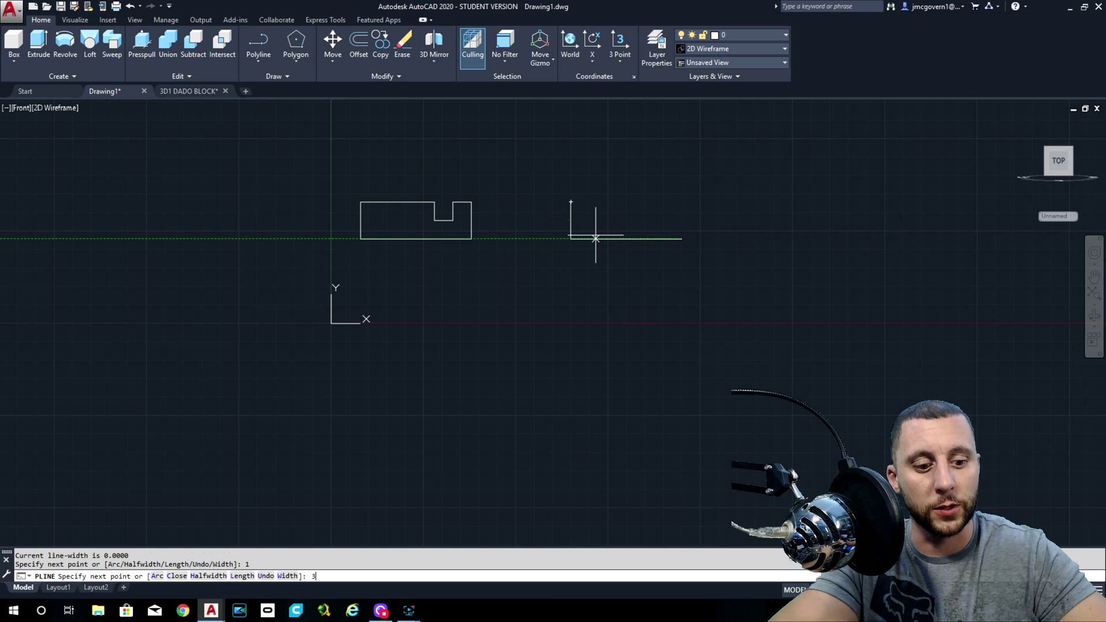
key("Return")
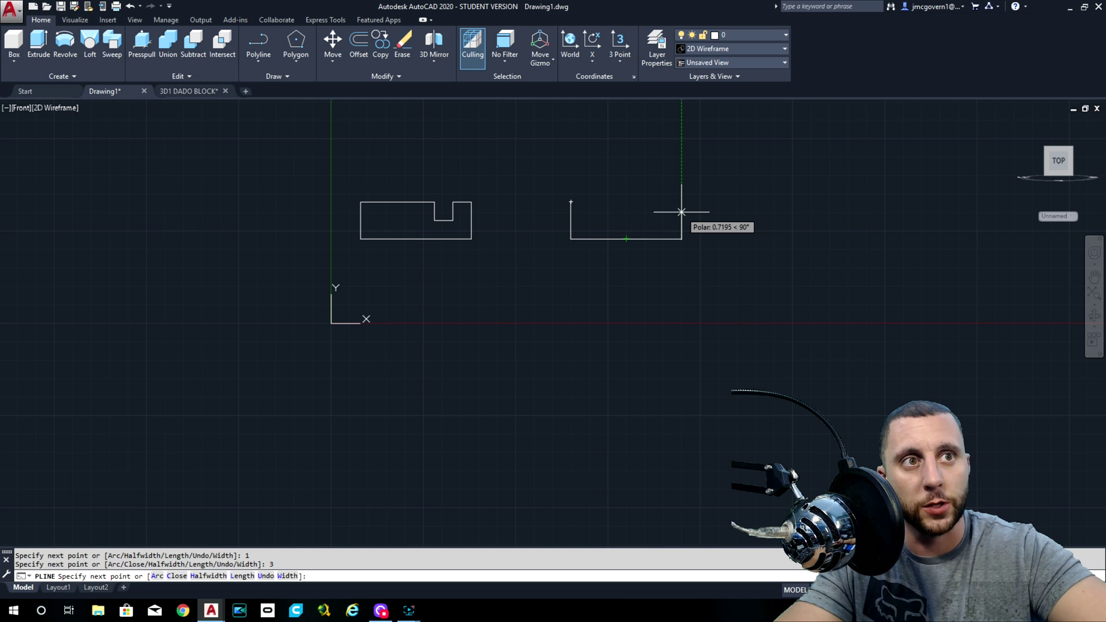
type("1")
key("Return")
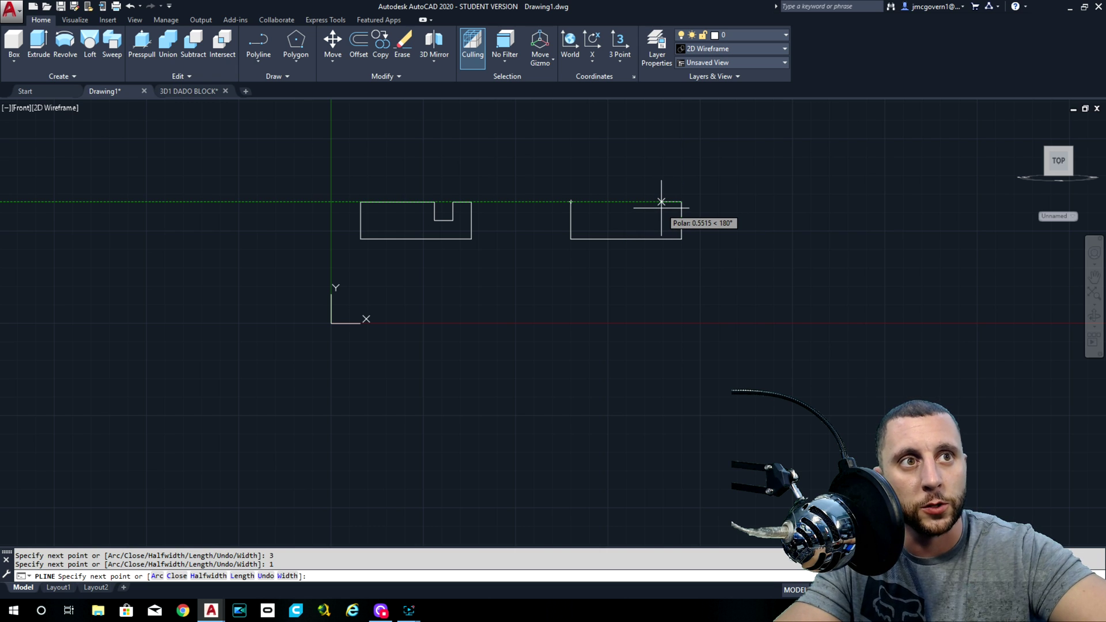
Finish the polyline with 0.5 left, a notch 0.5 wide and 0.5 deep, and a top edge closing at the start point
type(".5")
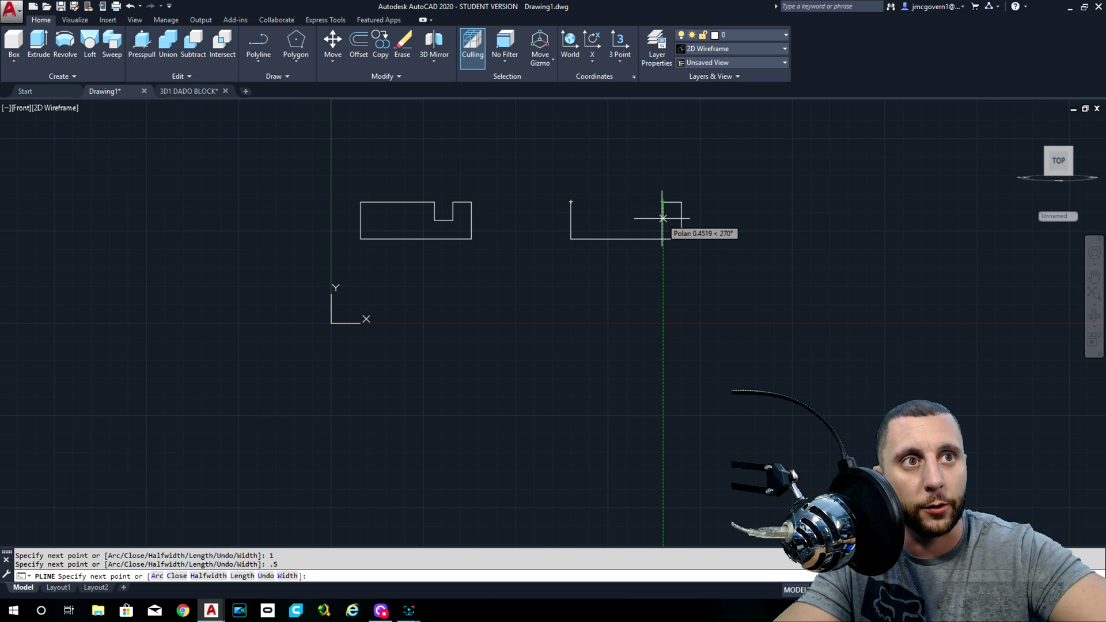
type(".5")
key("Return")
scroll(663, 219, "up", 2)
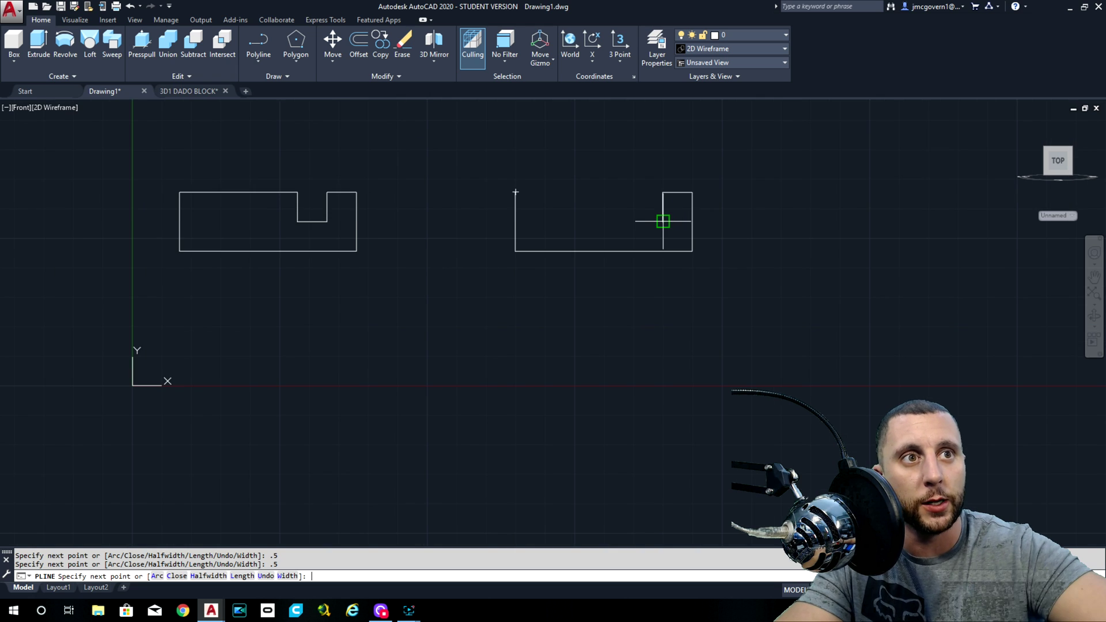
type(".5")
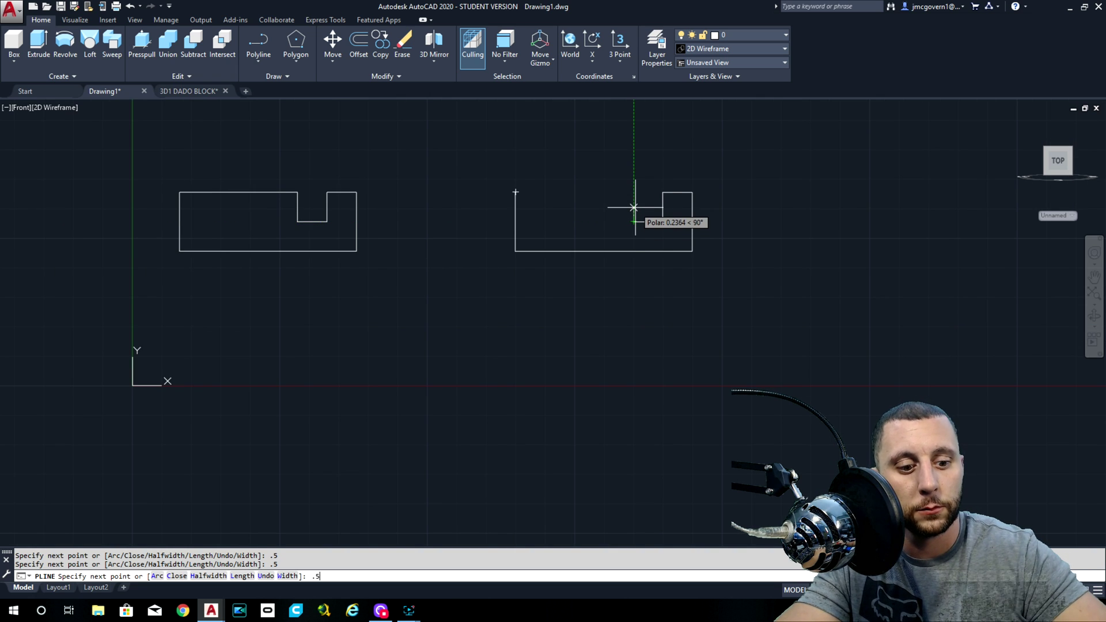
key("Return")
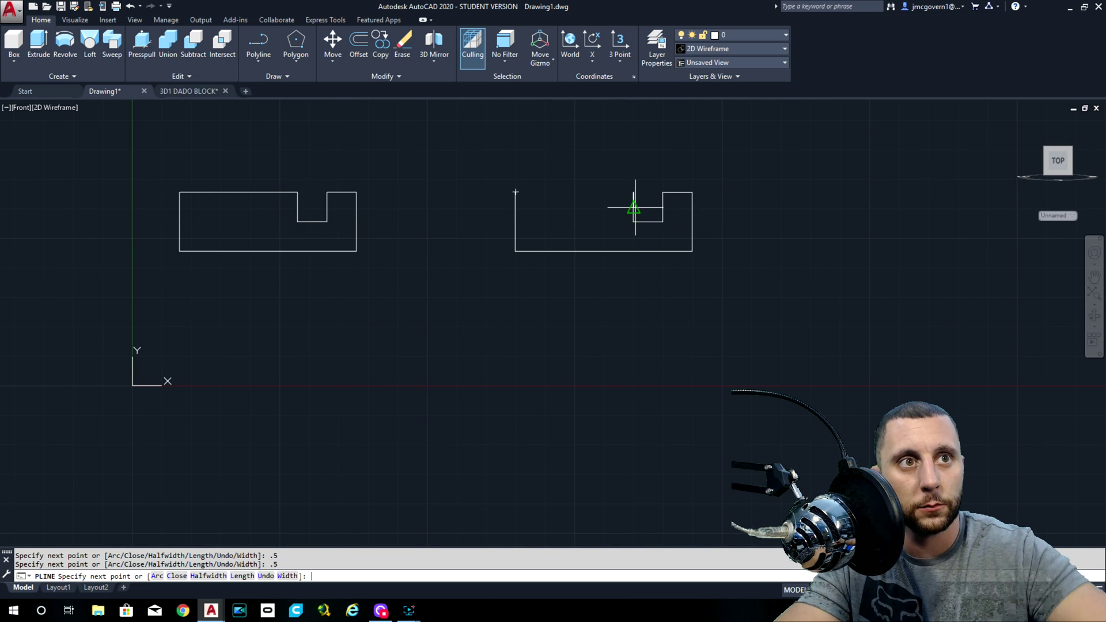
left_click(516, 191)
key("Escape")
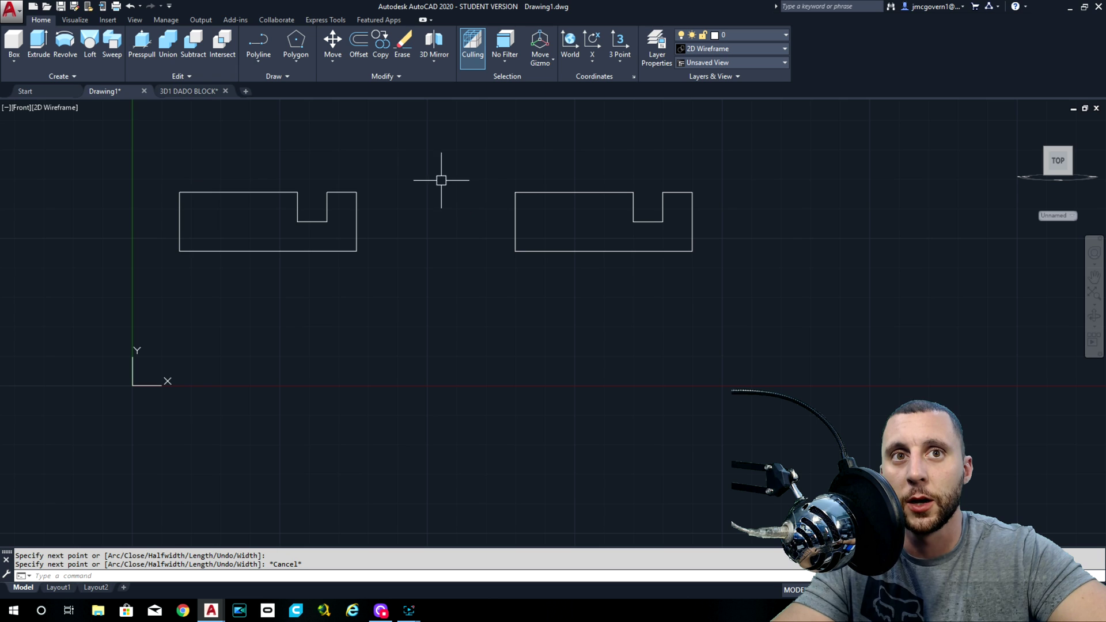
Examine the separate segments of the line-drawn profile by selecting the whole outline, and clear the selection
left_click(400, 166)
left_click(134, 266)
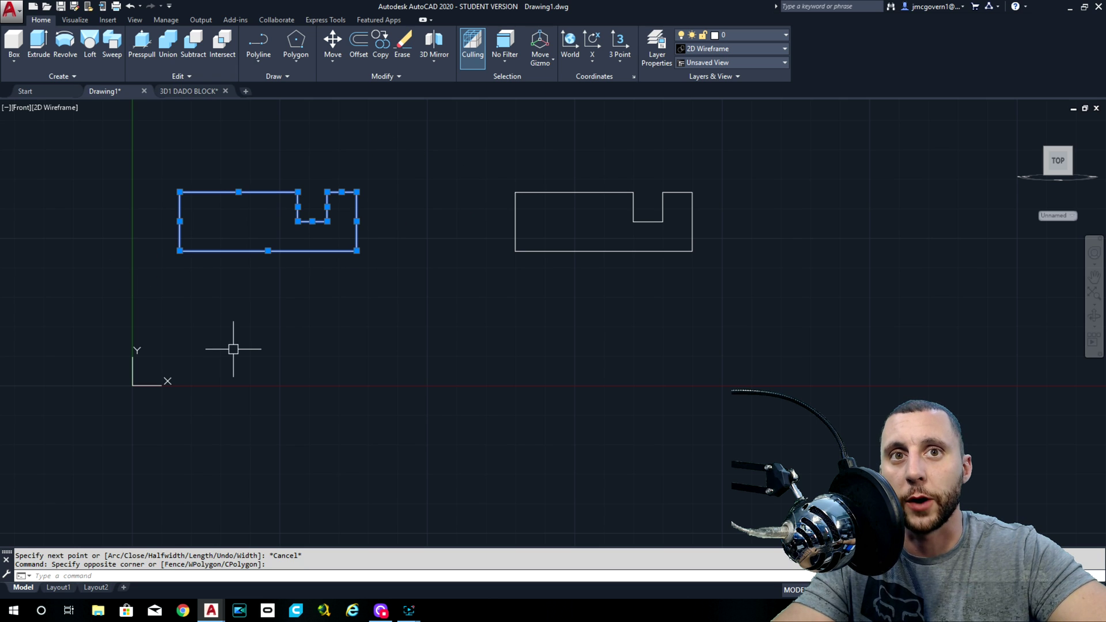
key("Escape")
Offset the left and bottom edges of the line-drawn profile inward by 0.5
left_click(361, 45)
type(".5")
key("Return")
left_click(182, 213)
left_click(223, 223)
left_click(242, 252)
left_click(240, 227)
key("Escape")
Draw a circle of about 0.3 radius centred where the two offset lines cross
left_click(297, 63)
left_click(302, 128)
left_click(209, 221)
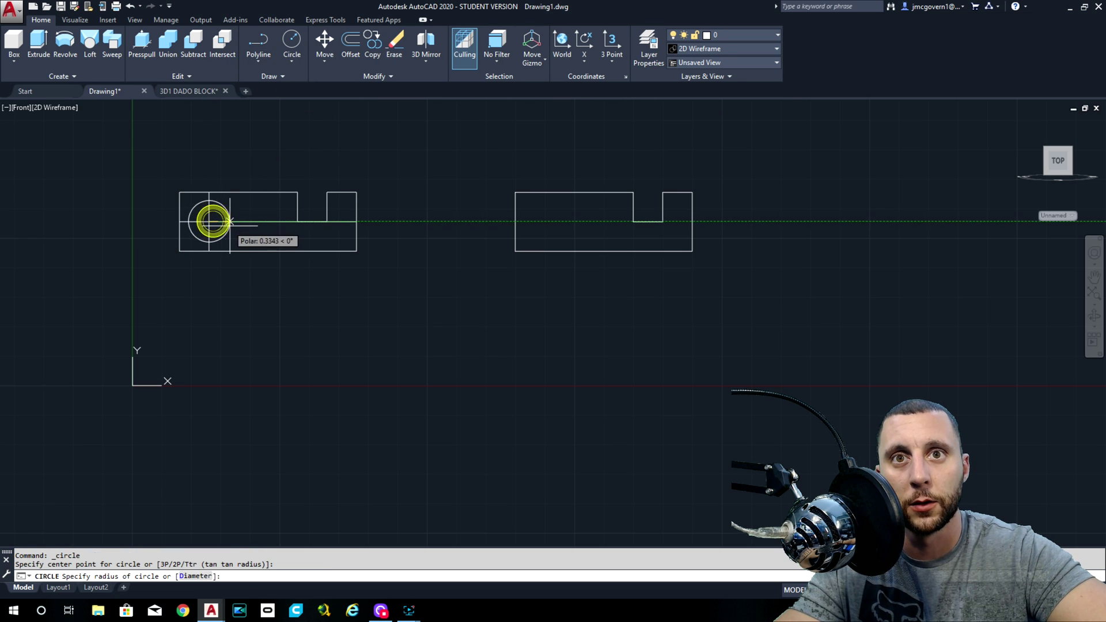
left_click(228, 222)
Delete the circle and both offset lines from inside the line-drawn profile
left_click(210, 211)
left_click(252, 236)
key("Delete")
left_click(247, 218)
left_click(224, 226)
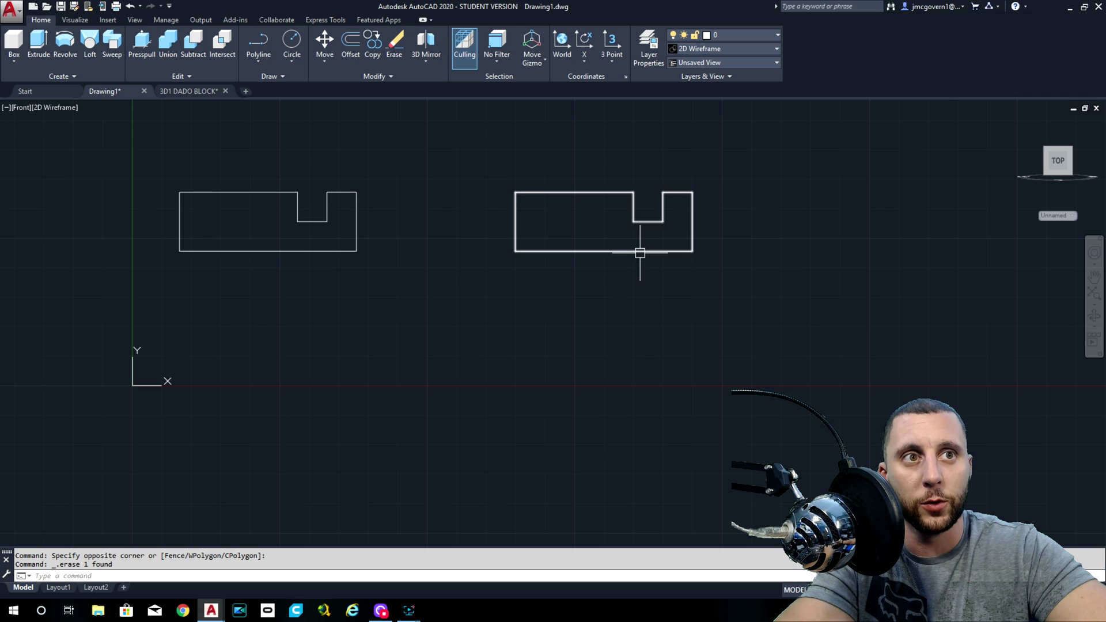
Try to offset the polyline profile outward by 0.5
left_click(351, 54)
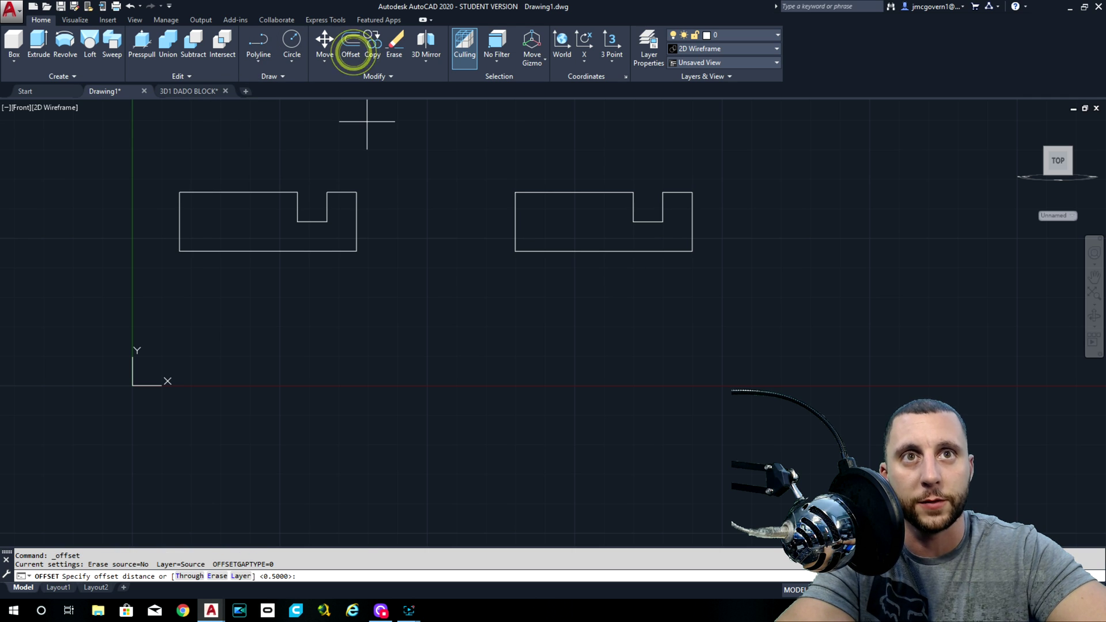
type(".5")
key("Return")
left_click(514, 223)
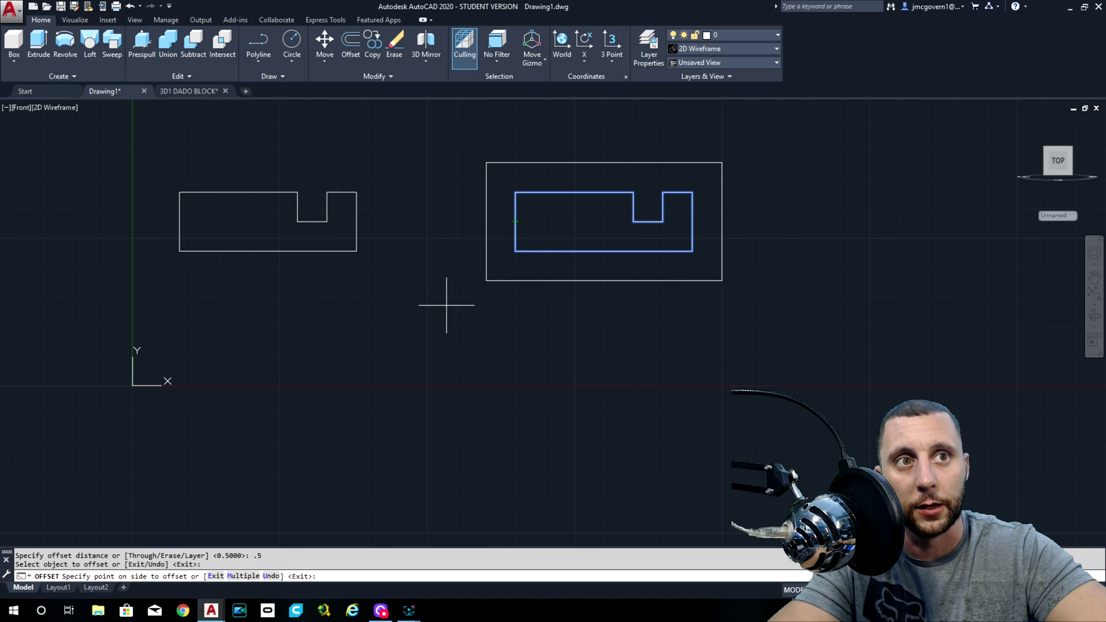
key("Escape")
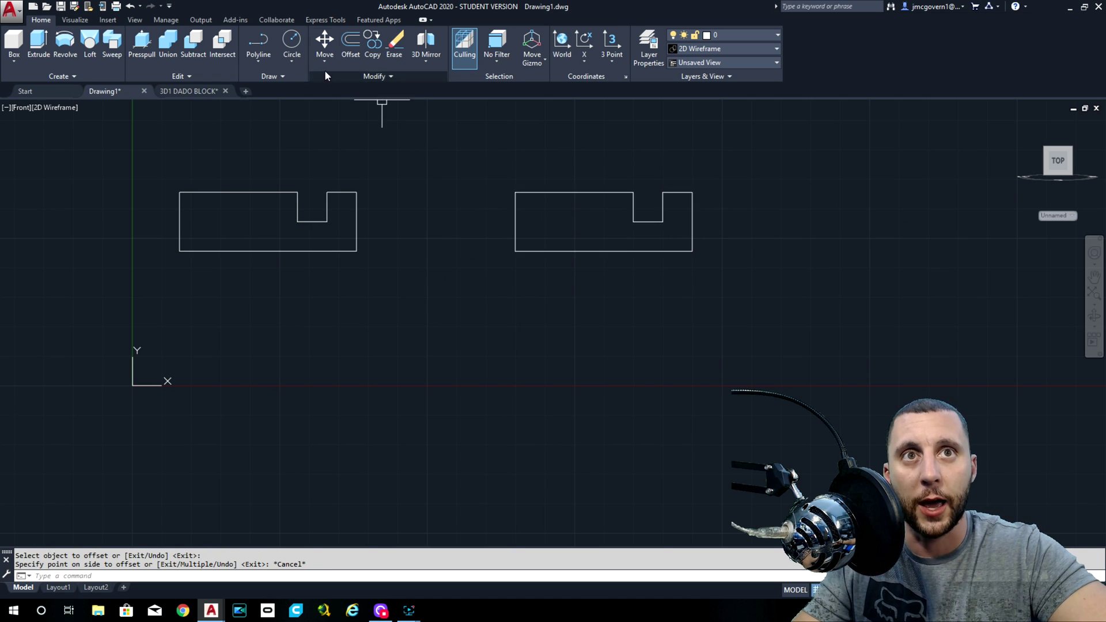
Examine the polyline profile as one object by selecting it, and clear the selection
left_click(623, 182)
left_click(589, 210)
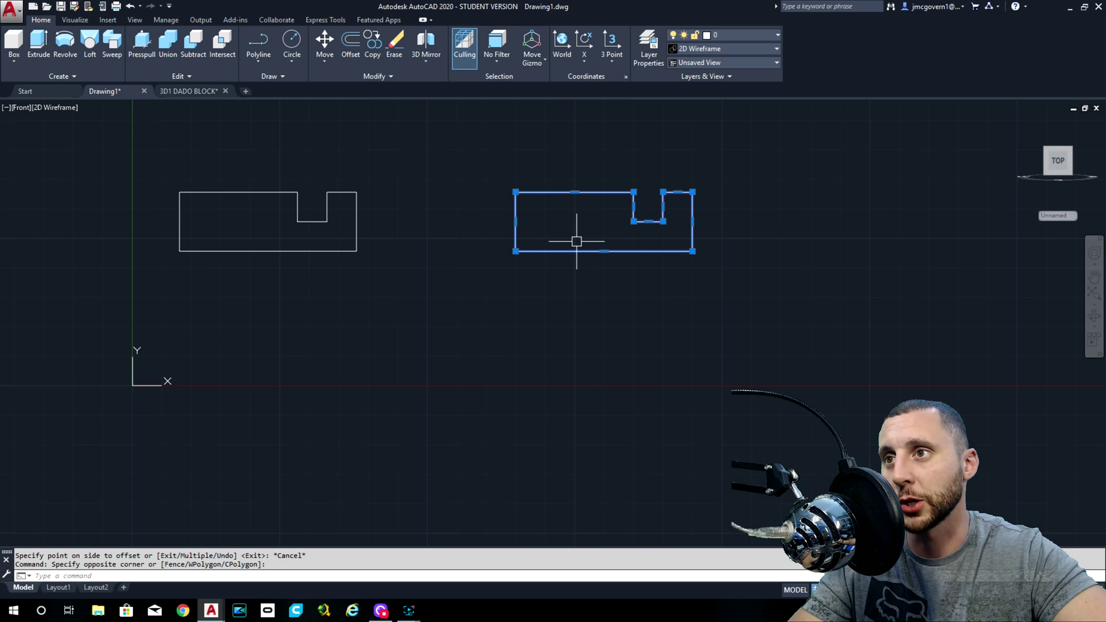
key("Escape")
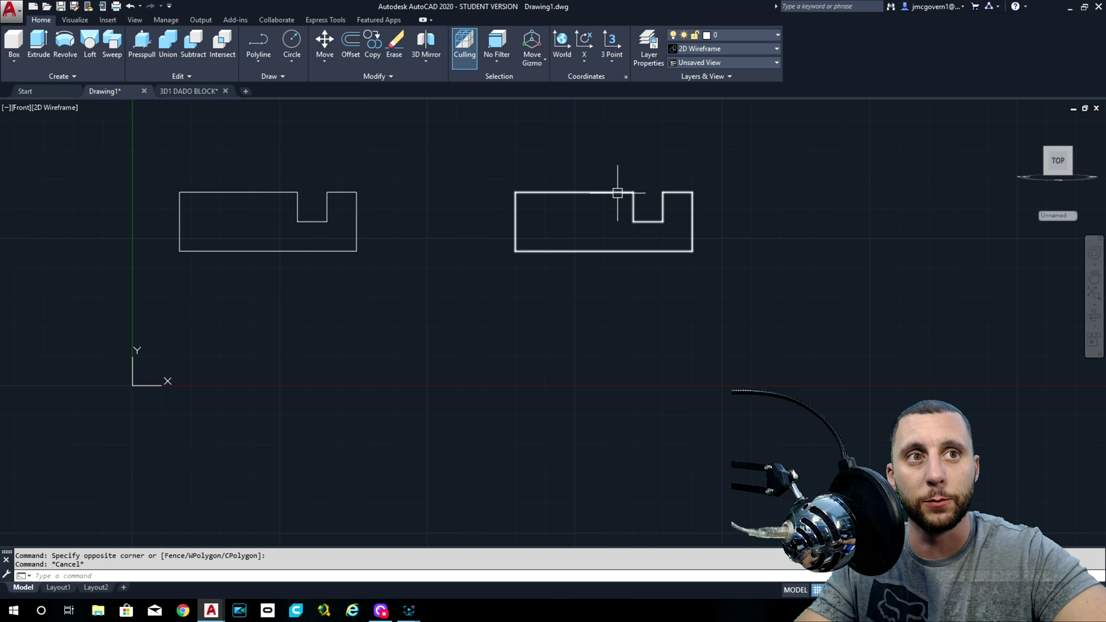
Join all segments of the line-drawn profile into a single polyline
key("Return")
left_click(159, 173)
left_click(383, 280)
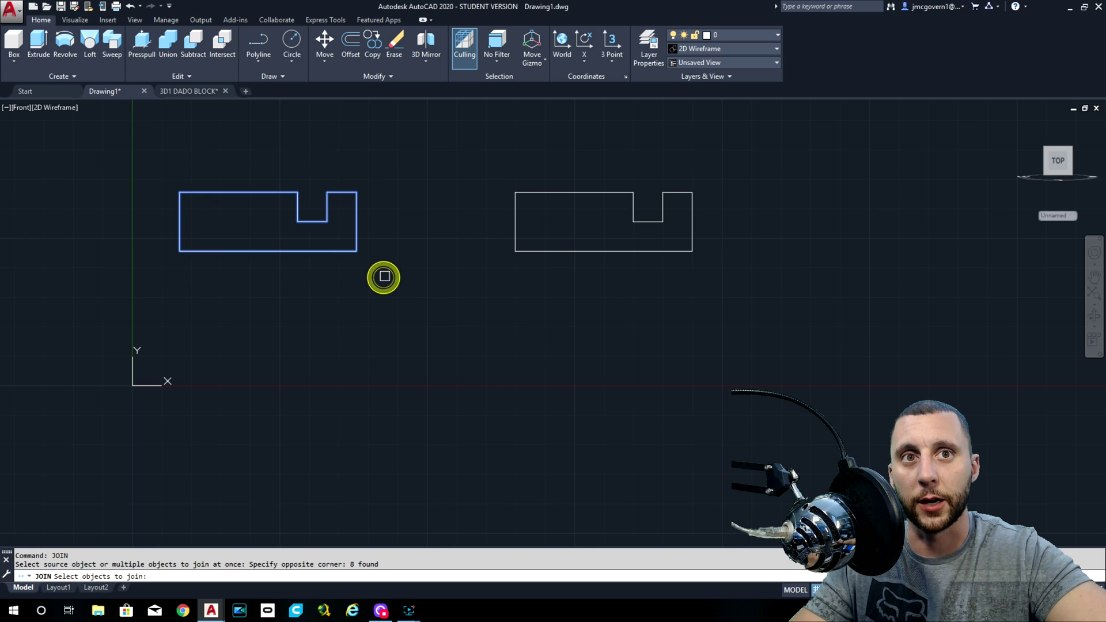
key("Return")
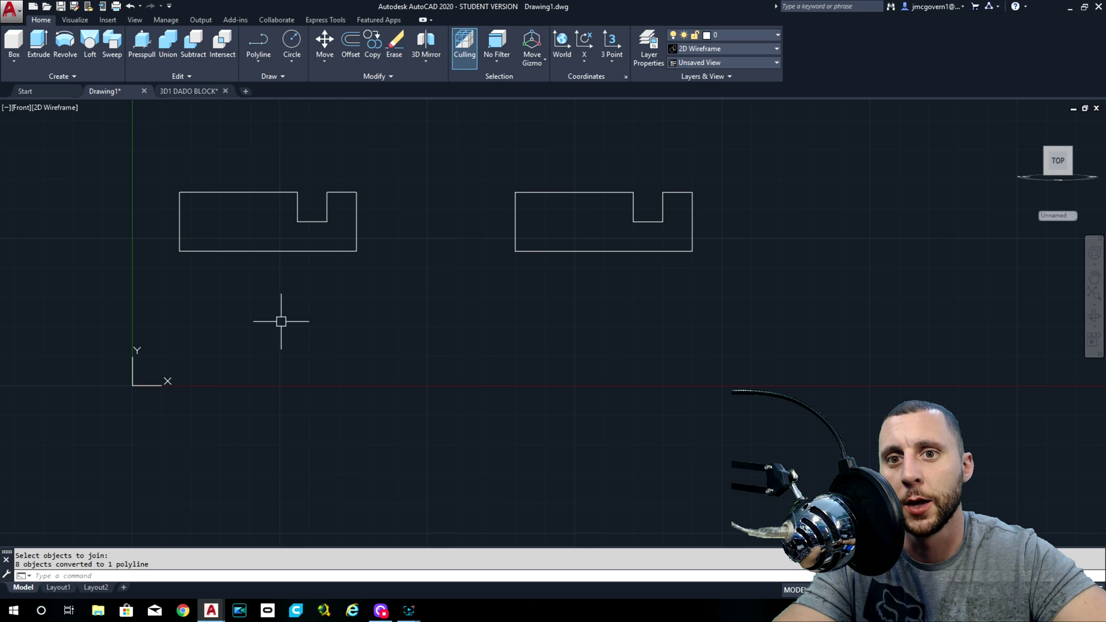
Draw connected lines below the profiles: 1 and 2 along the base, two 0.5 segments upward, and 0.5 back across the top
left_click(259, 60)
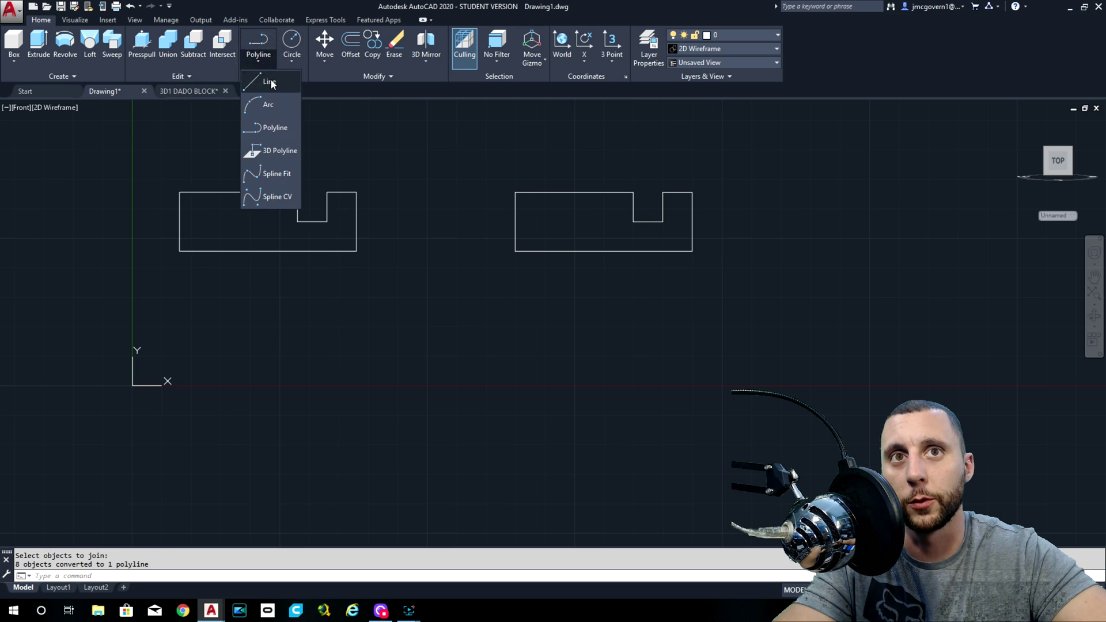
left_click(271, 81)
left_click(304, 364)
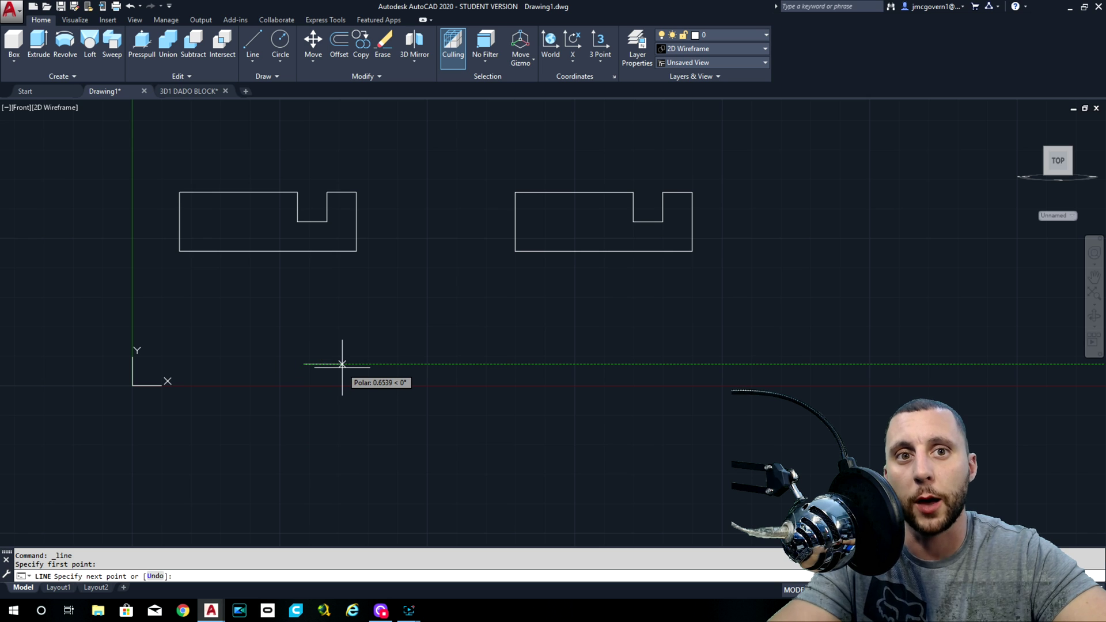
type("1")
key("Return")
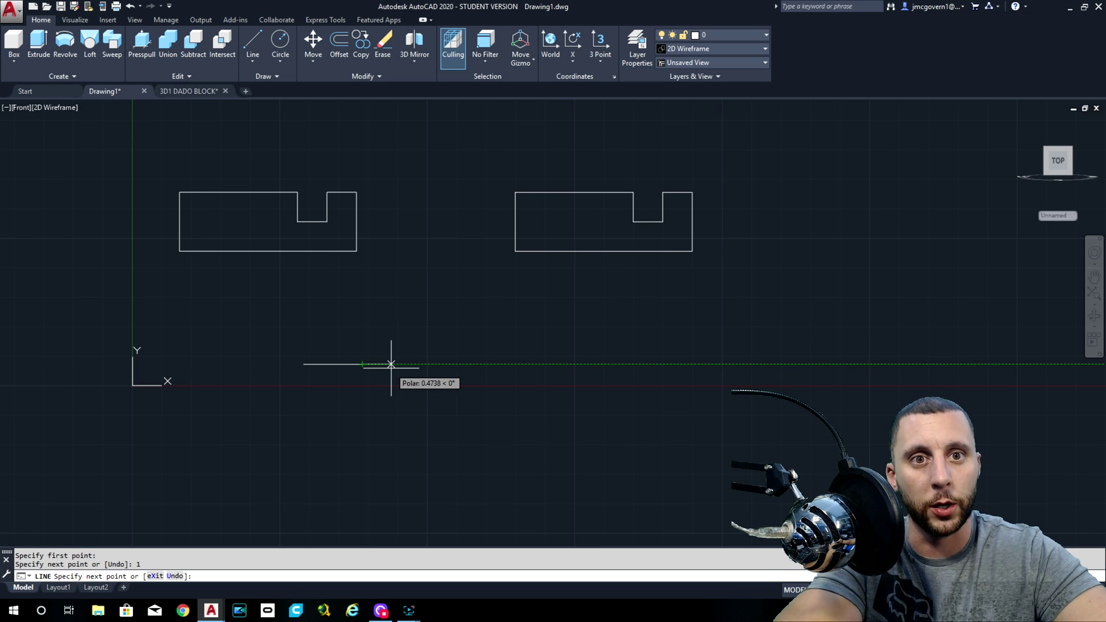
type("2")
key("Return")
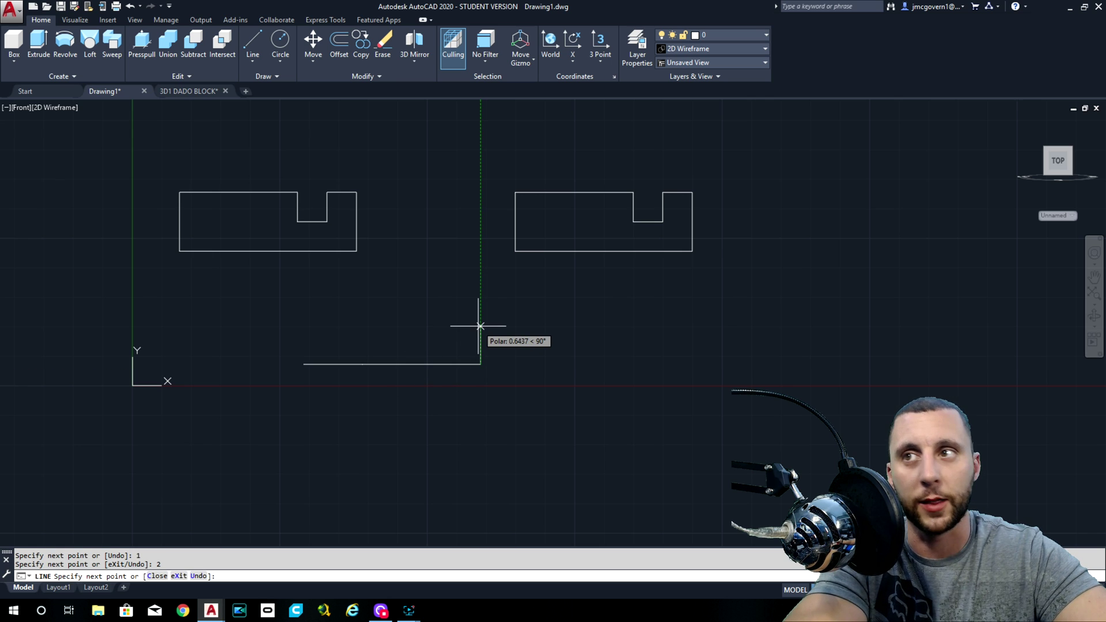
type(".")
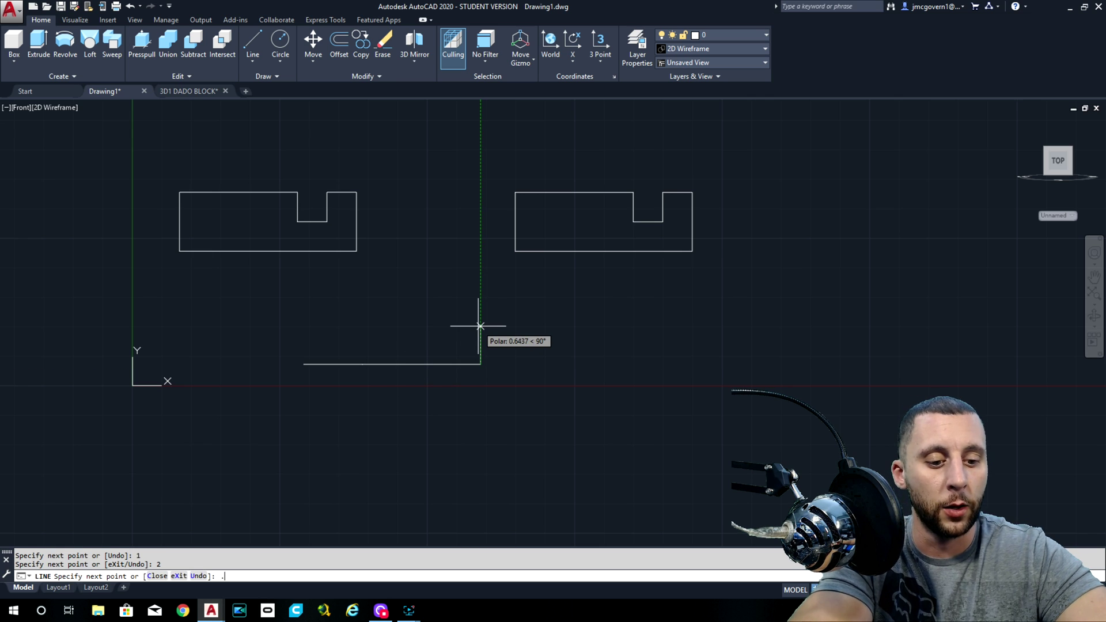
type("5")
key("Return")
key("Return")
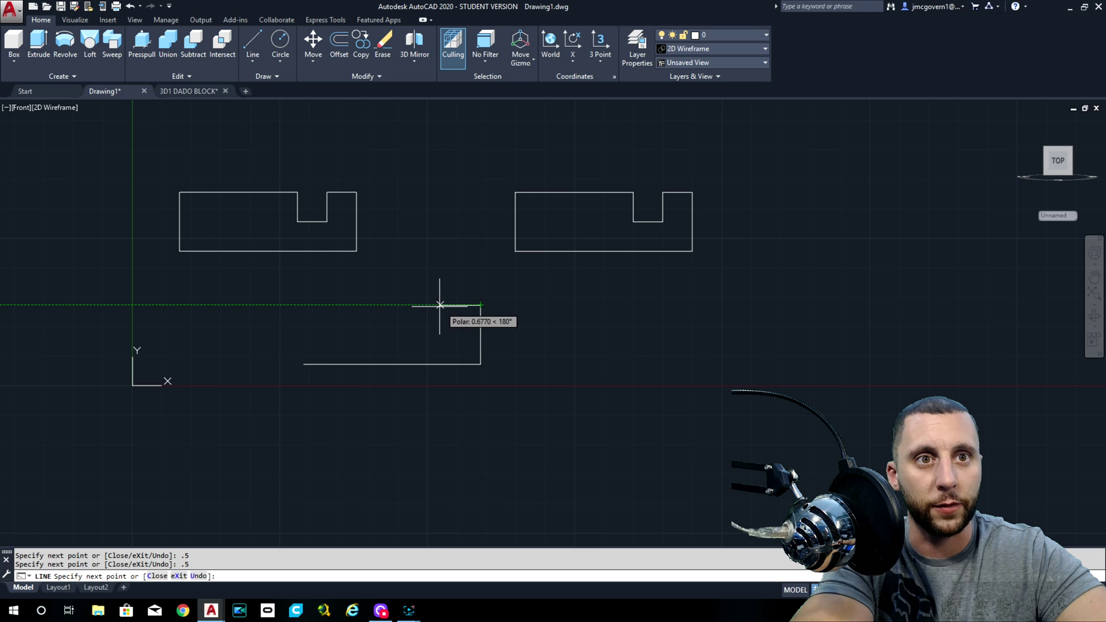
type(".5")
key("Return")
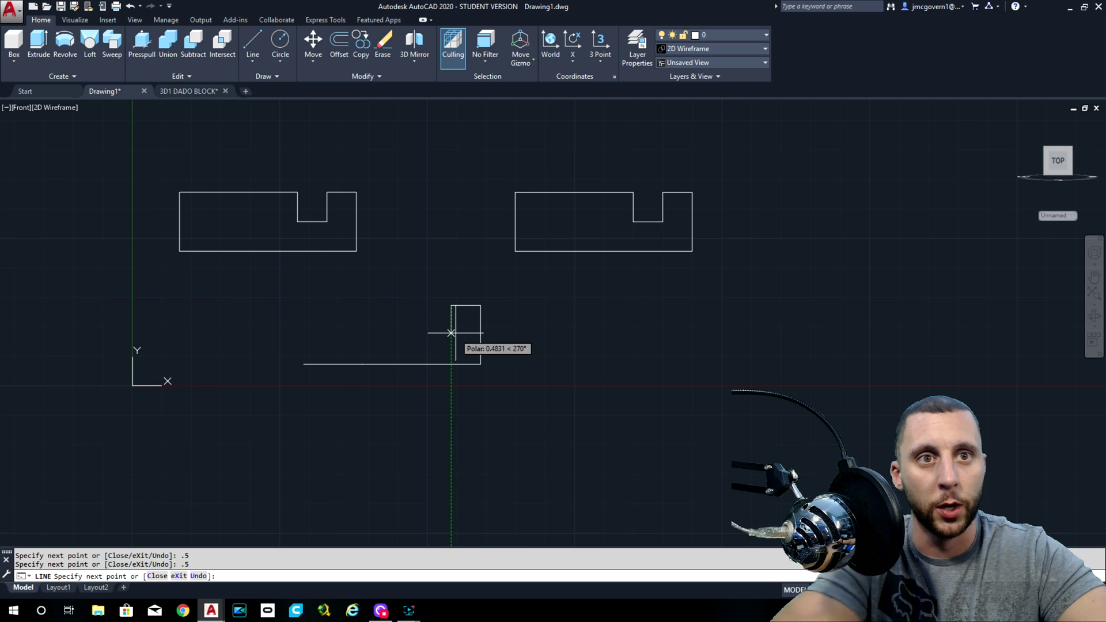
key("Escape")
Draw a separate horizontal line extending the short top edge of the partial outline toward the left
key("space")
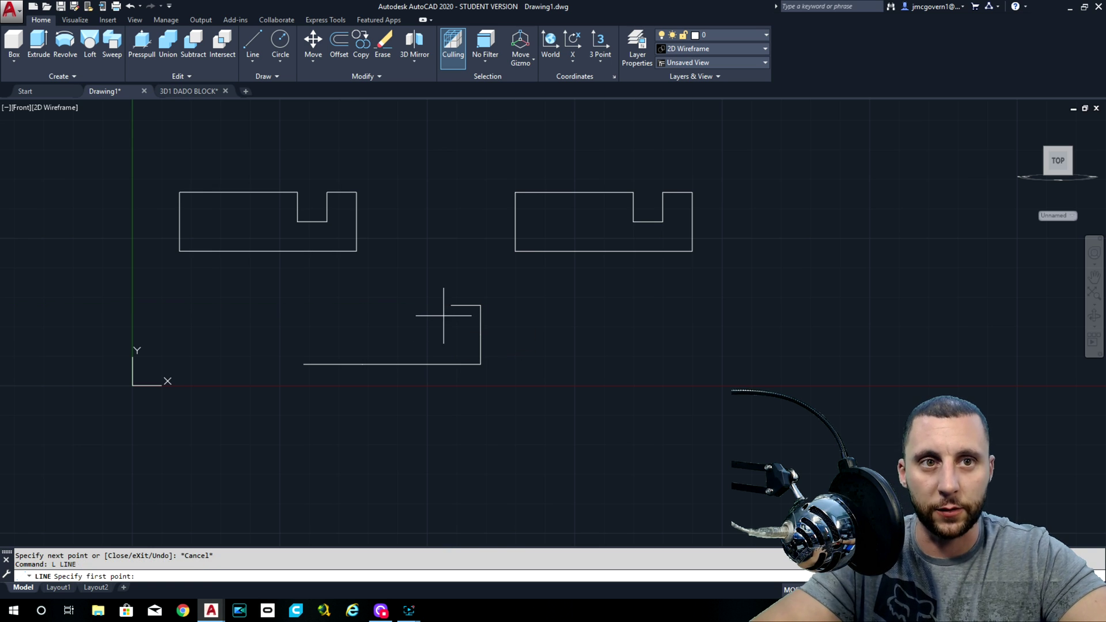
left_click(446, 305)
left_click(382, 300)
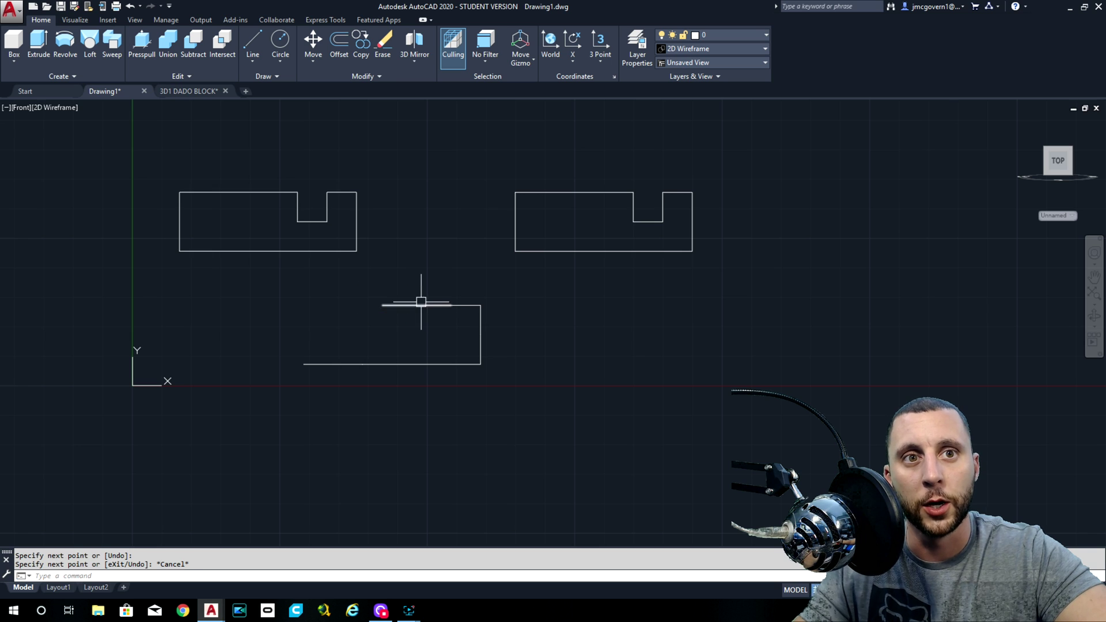
key("Escape")
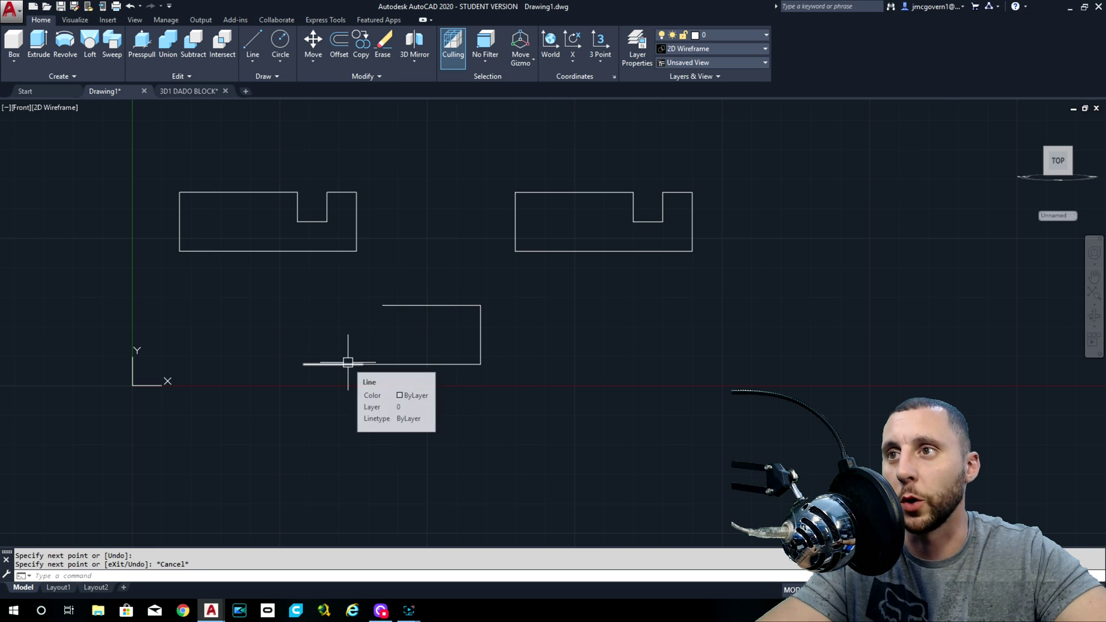
Delete all lines of the partial outline below the two profiles
left_click(503, 378)
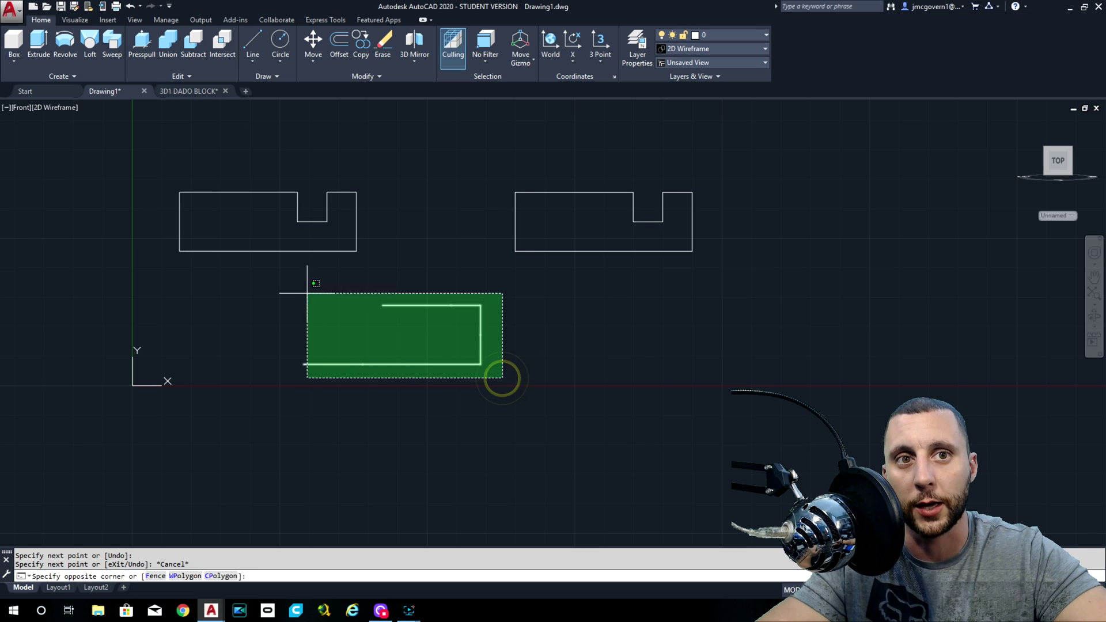
left_click(288, 292)
key("Delete")
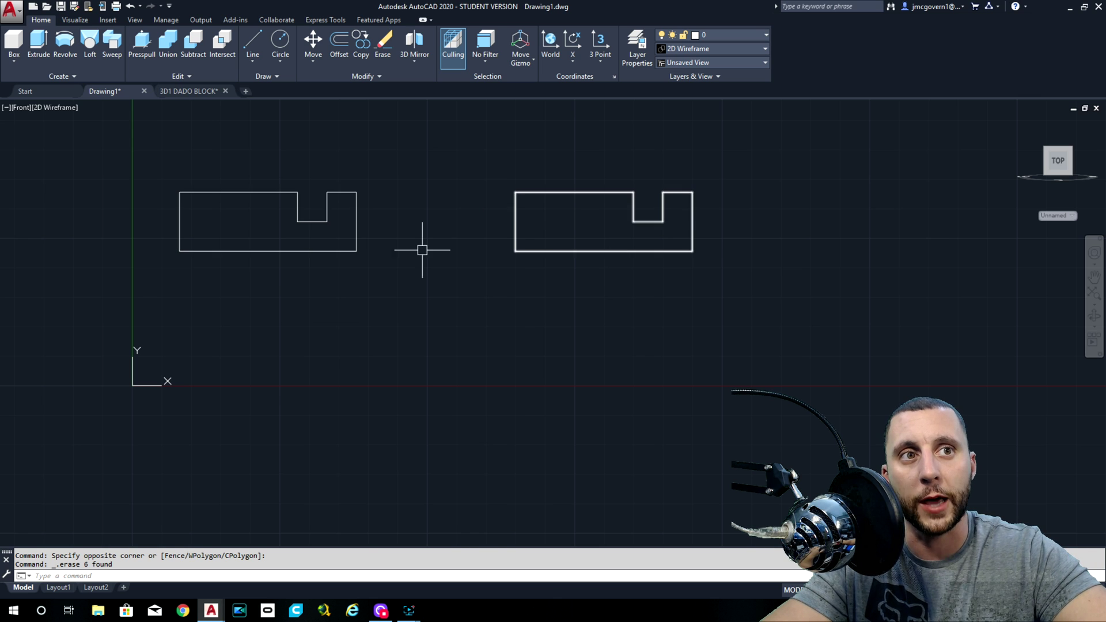
Explode the left profile polyline into separate lines
left_click(259, 251)
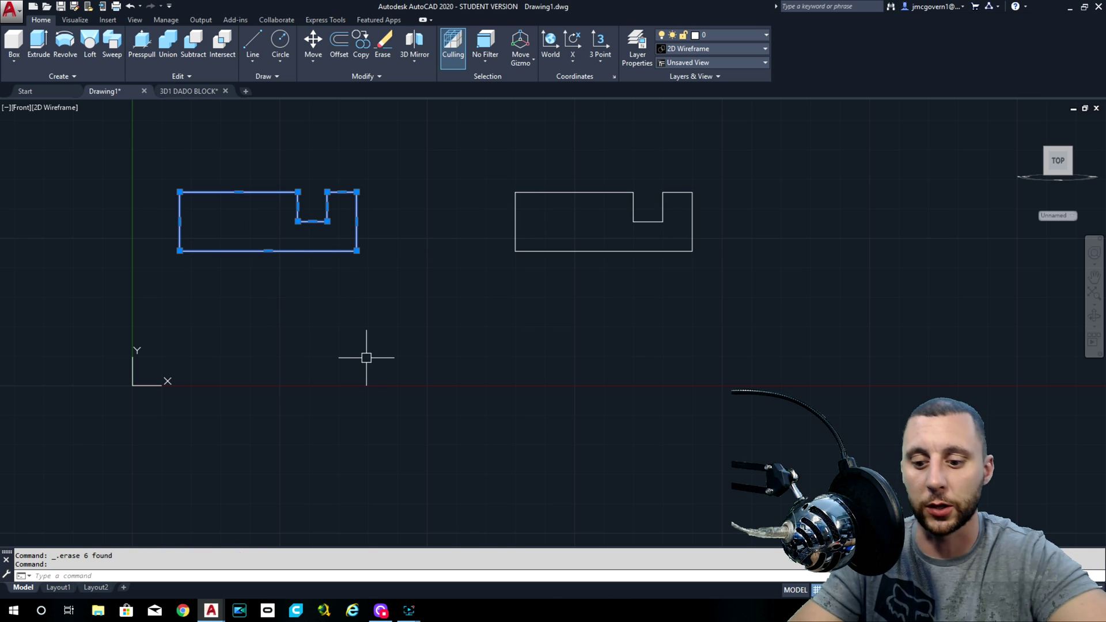
type("explode")
key("Return")
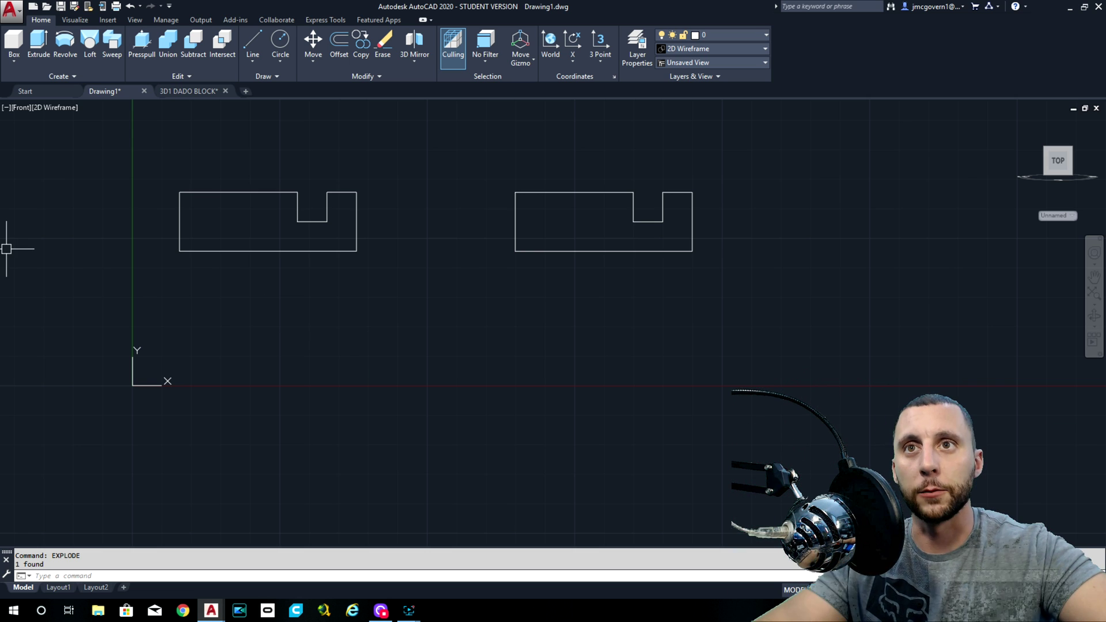
View the two profiles from the top and change to the SE Isometric view
left_click(20, 108)
left_click(49, 135)
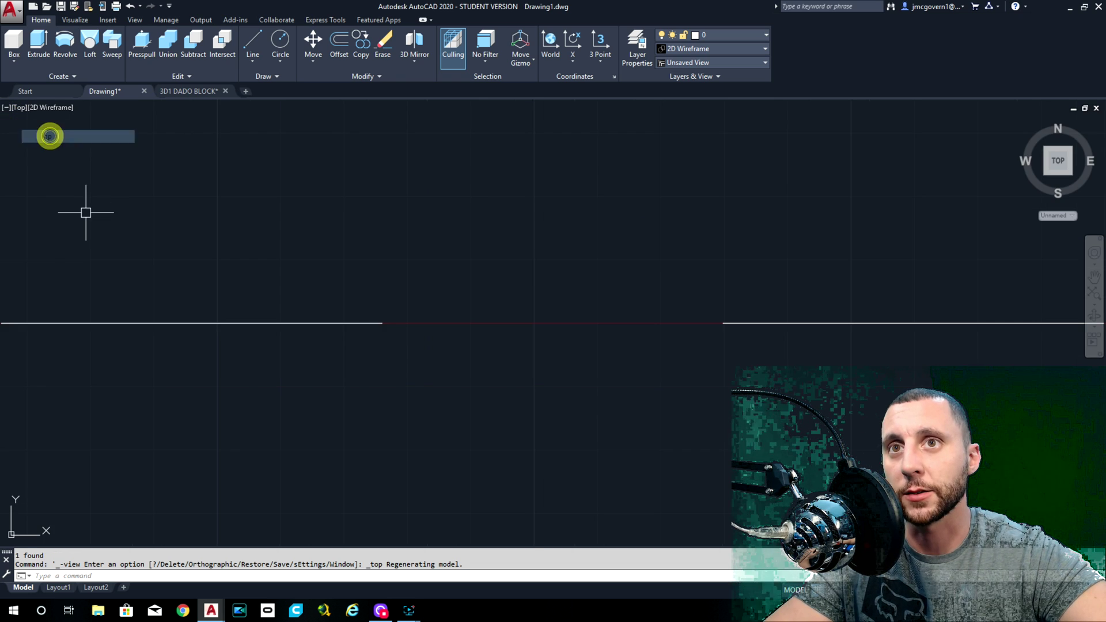
scroll(182, 262, "down", 2)
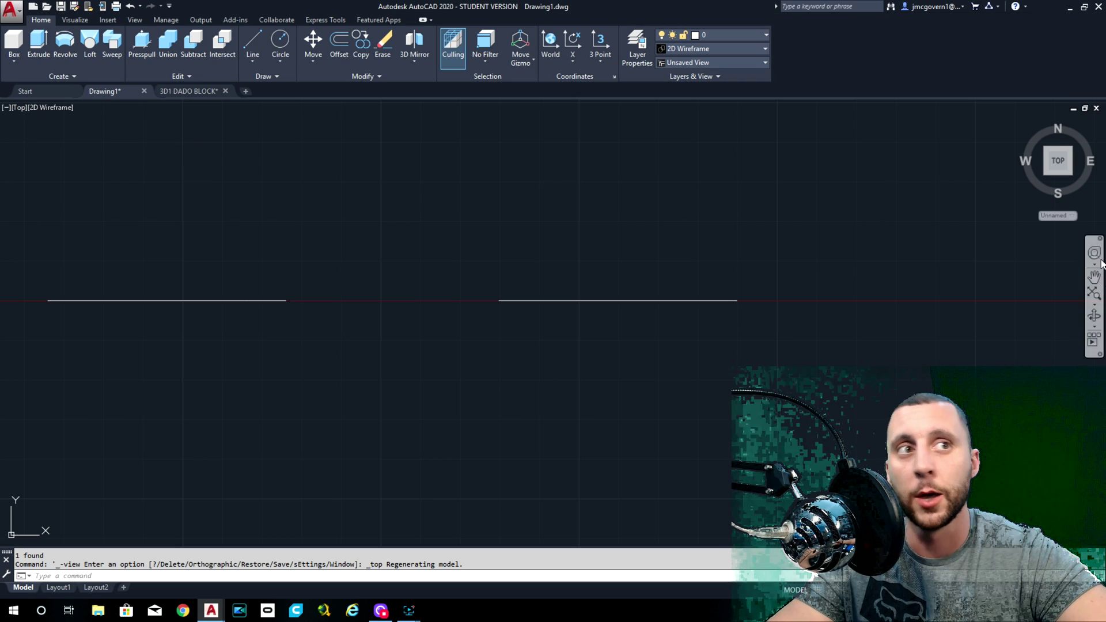
left_click(1070, 175)
middle_click_drag(802, 279, 541, 271)
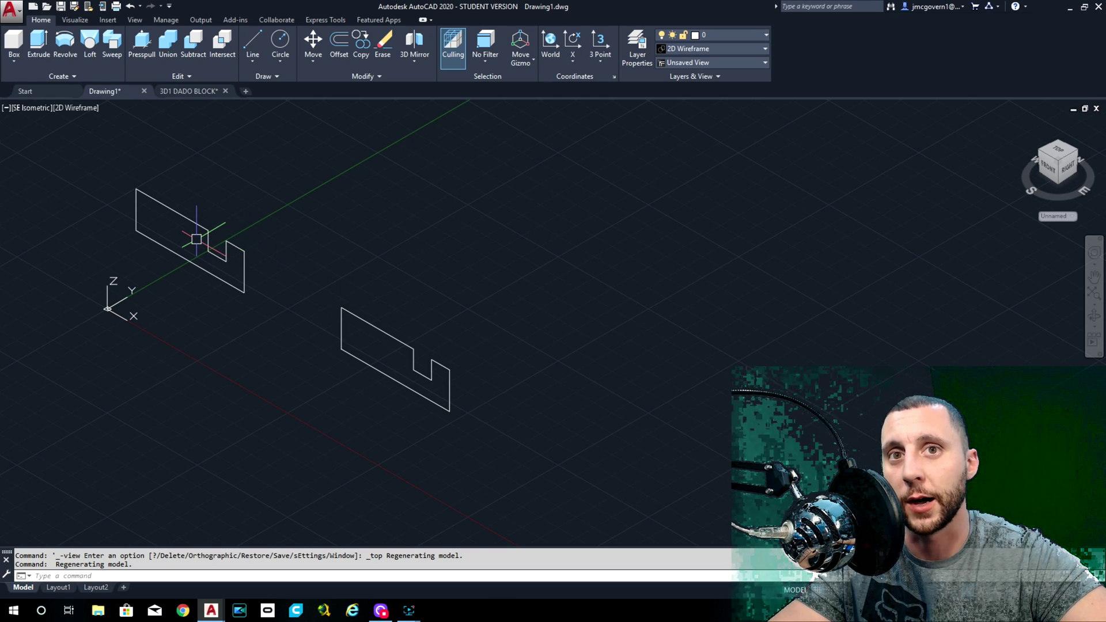
left_click(39, 44)
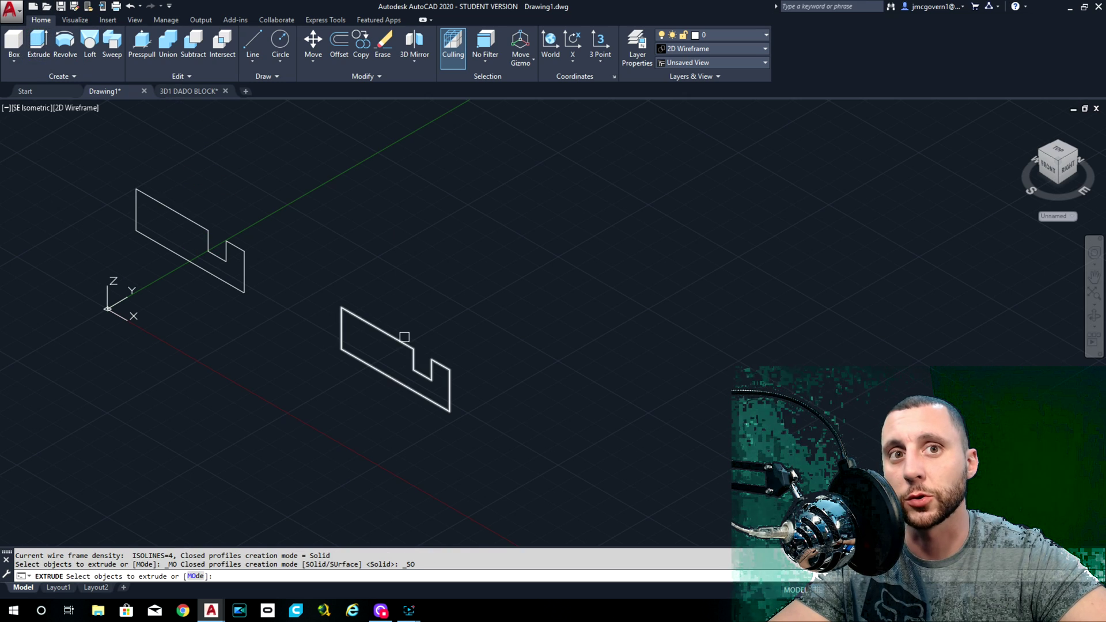
left_click(392, 335)
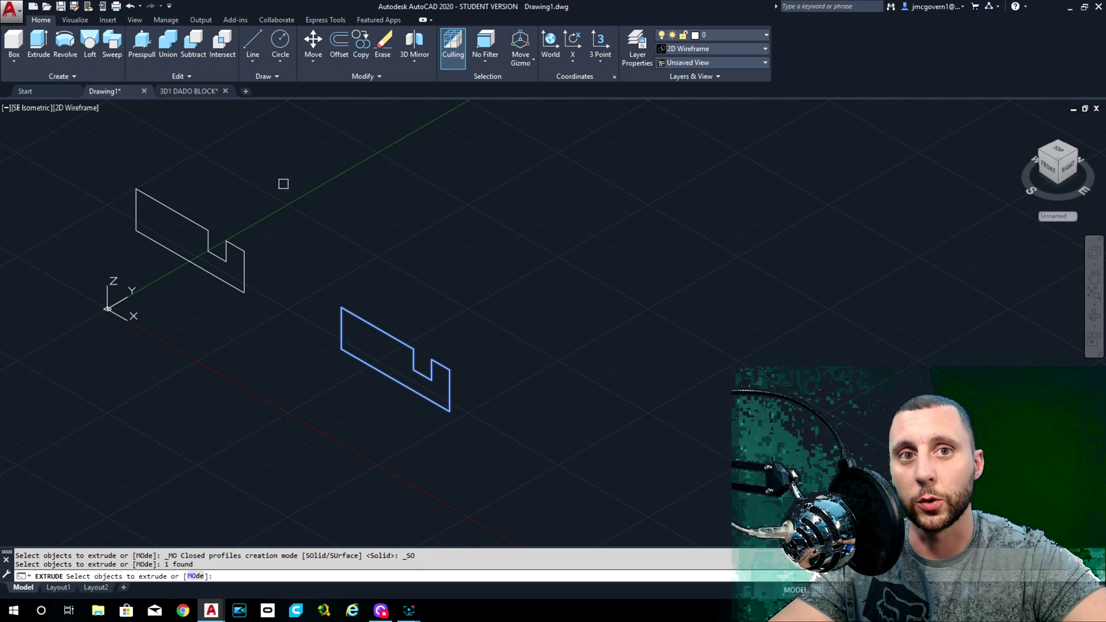
key("Return")
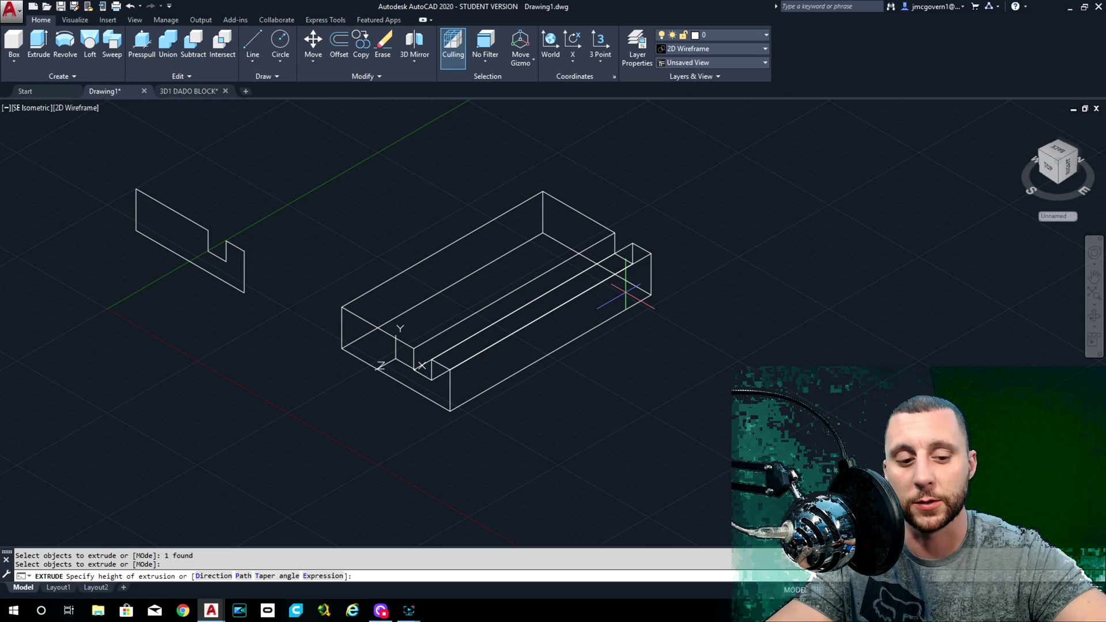
key("Escape")
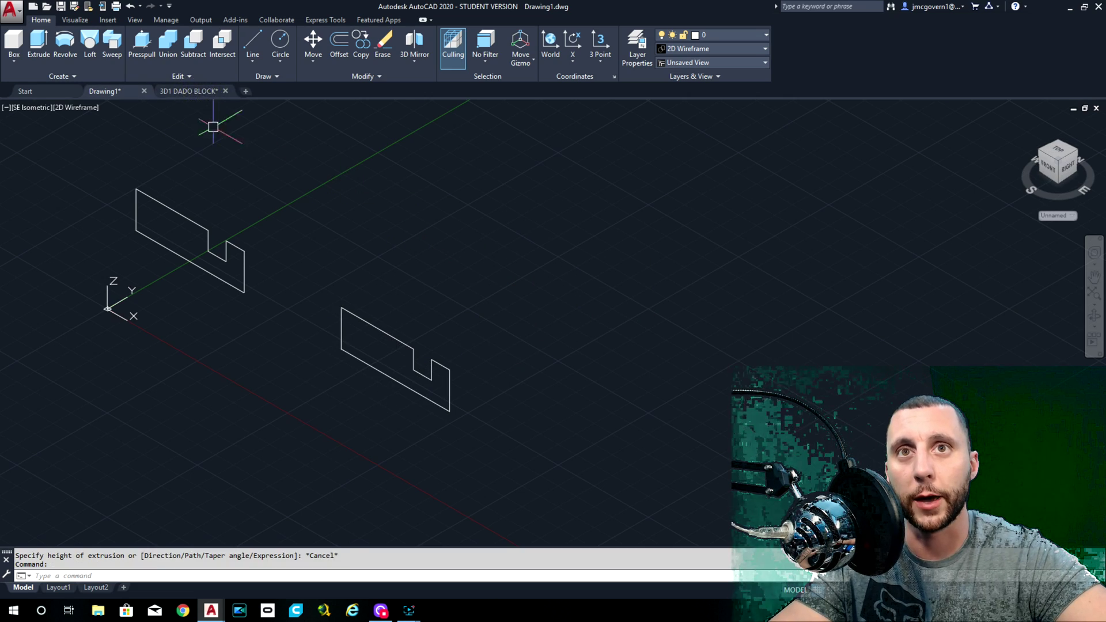
Check the block's depth in the 3D1 DADO BLOCK drawing and extrude the closed right profile in Drawing1 by 1.5
left_click(188, 90)
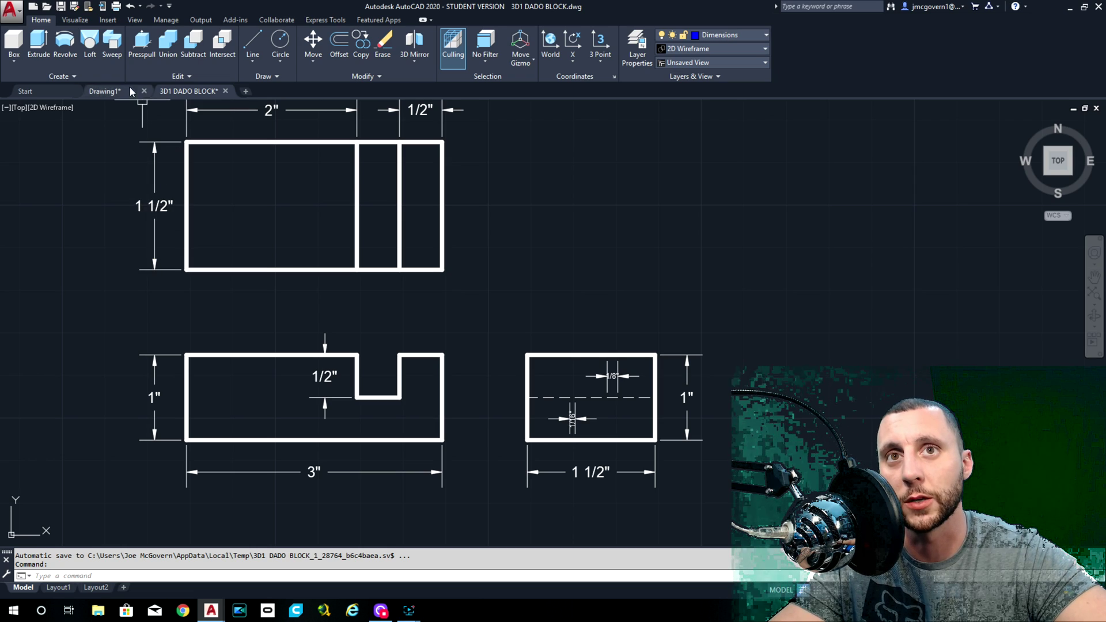
left_click(109, 91)
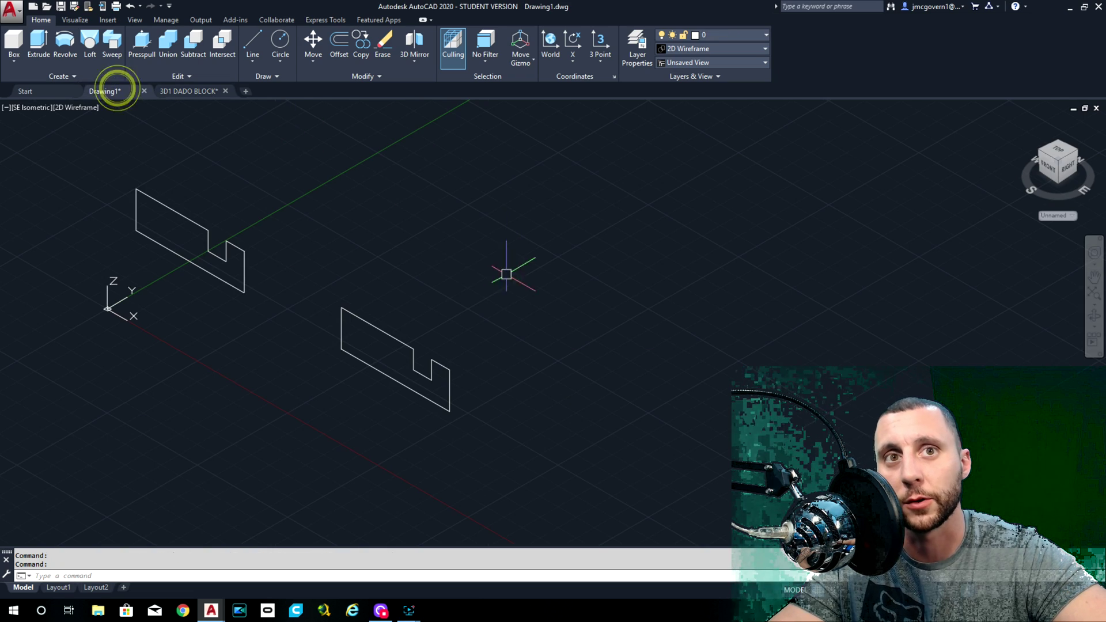
left_click(44, 45)
left_click(353, 314)
key("Return")
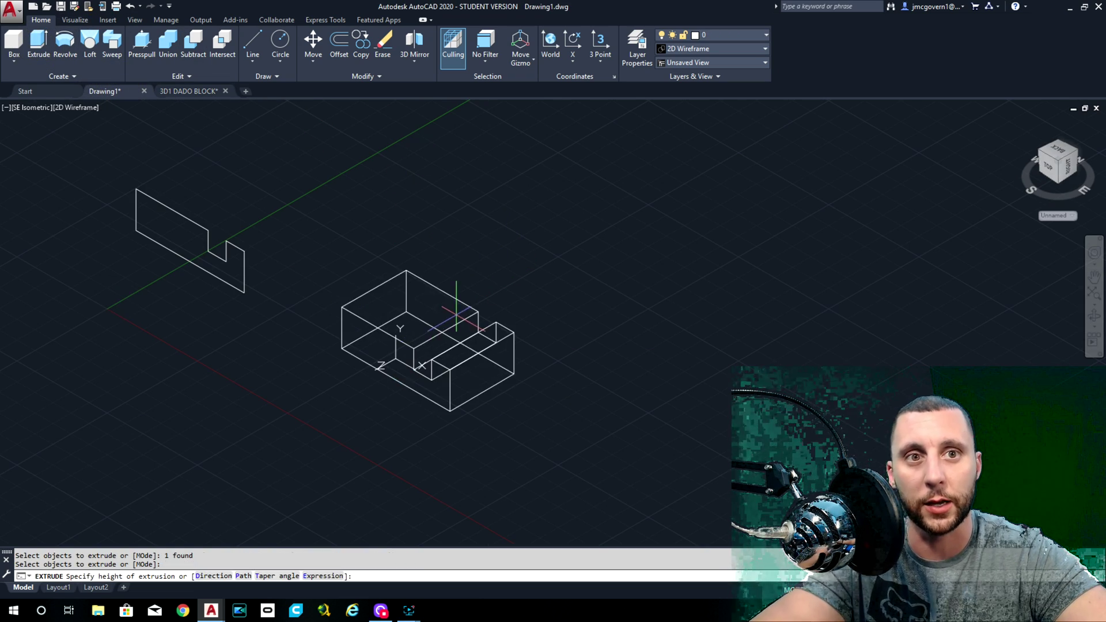
type("1.5")
key("Return")
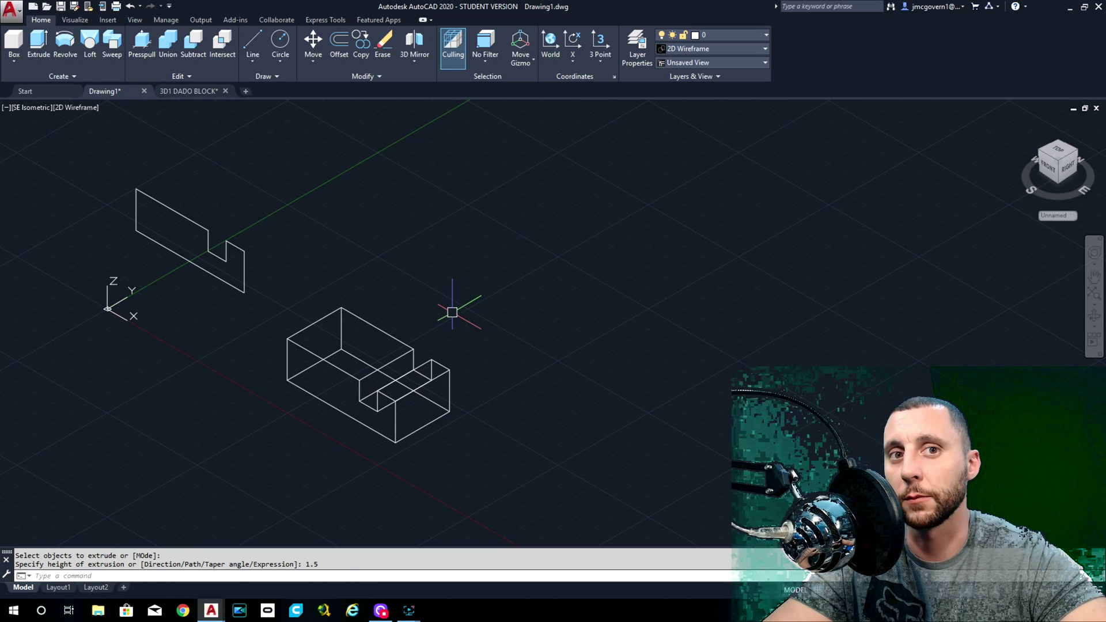
Extrude all the separate lines of the exploded left profile by 1.5
left_click(251, 211)
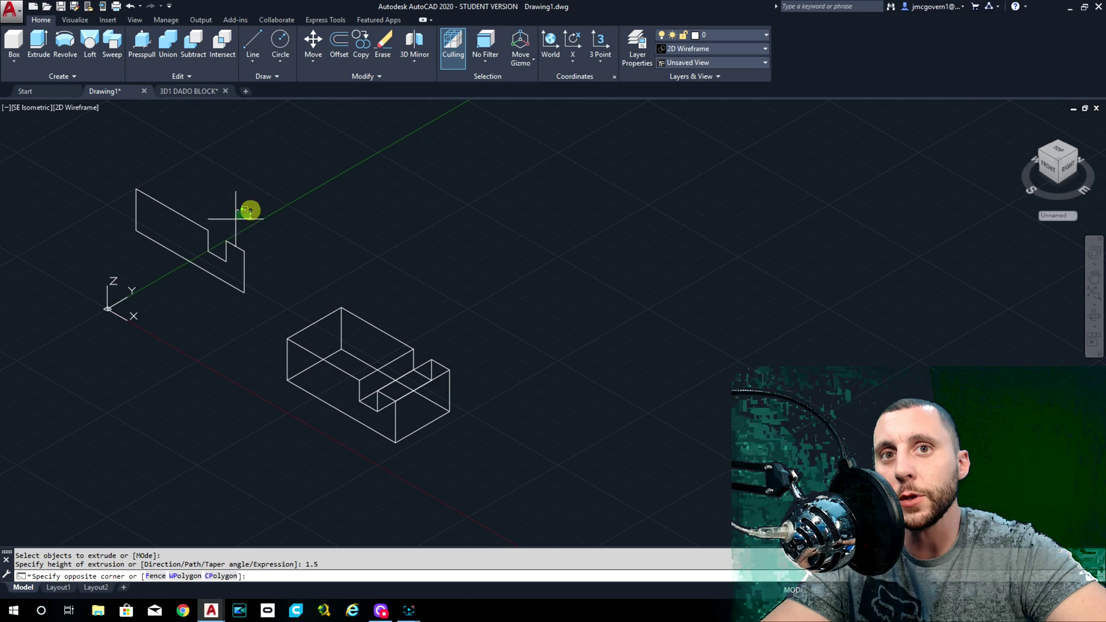
left_click(79, 272)
left_click(40, 49)
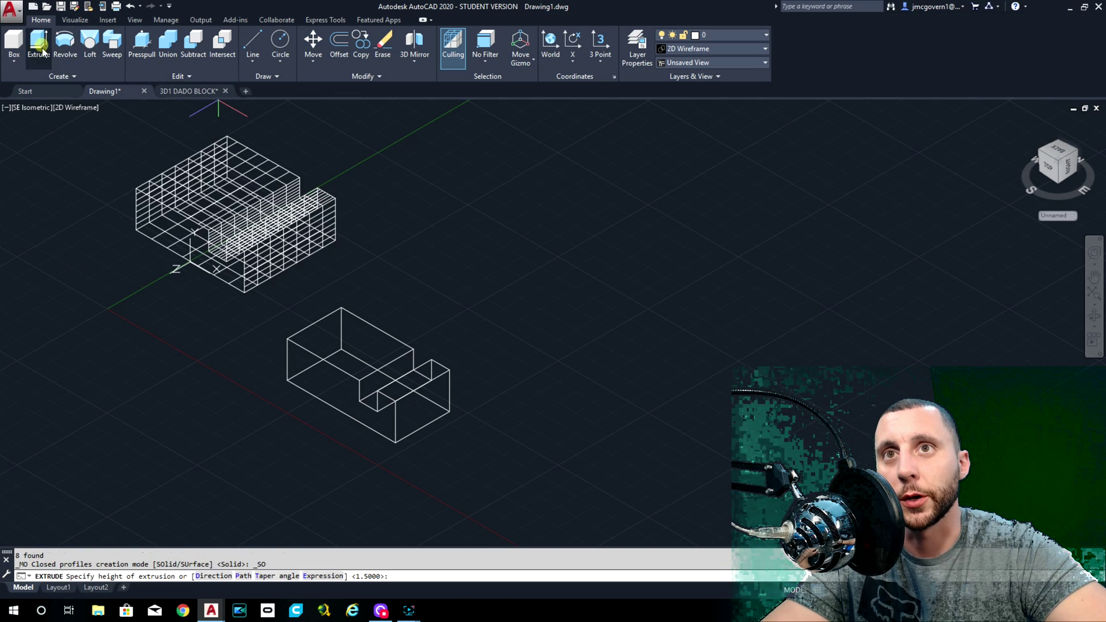
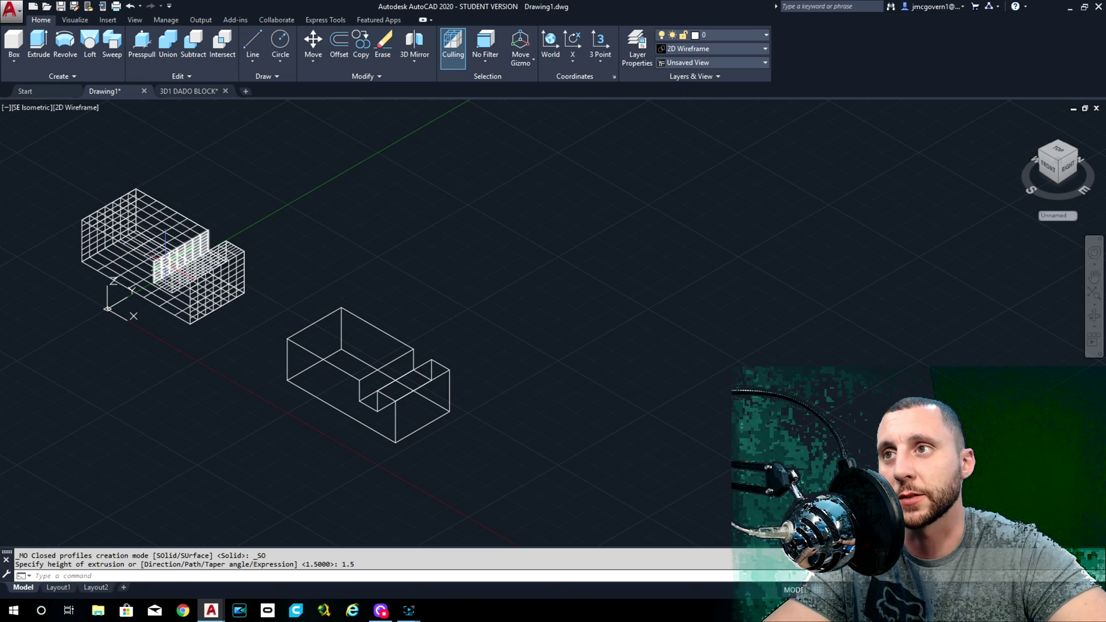
Apply the Conceptual visual style and examine both extruded blocks up close
left_click(68, 106)
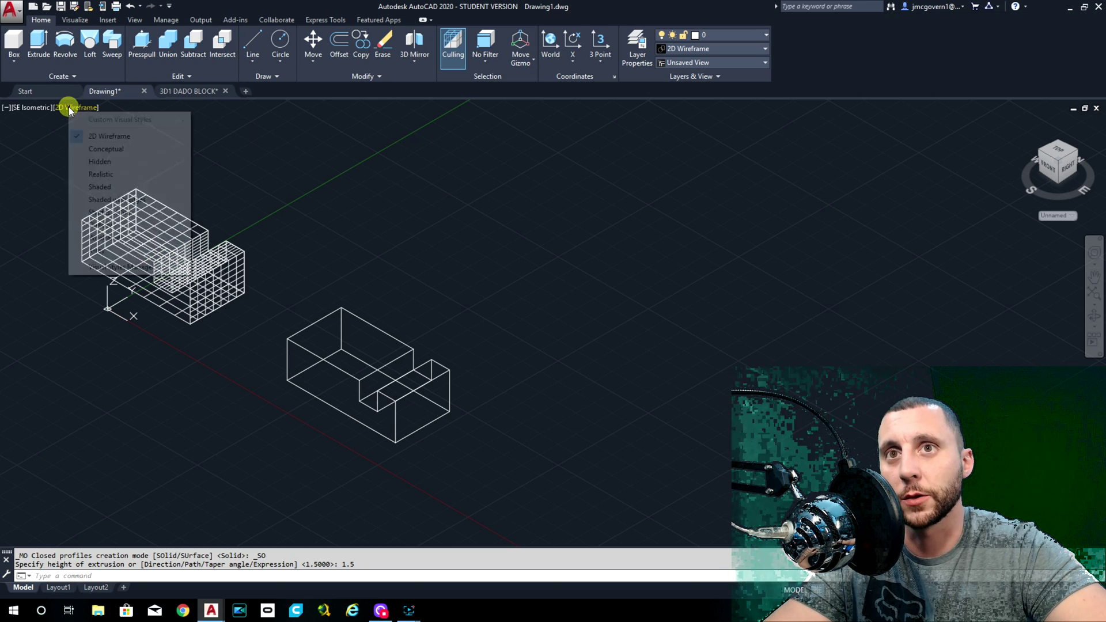
left_click(112, 149)
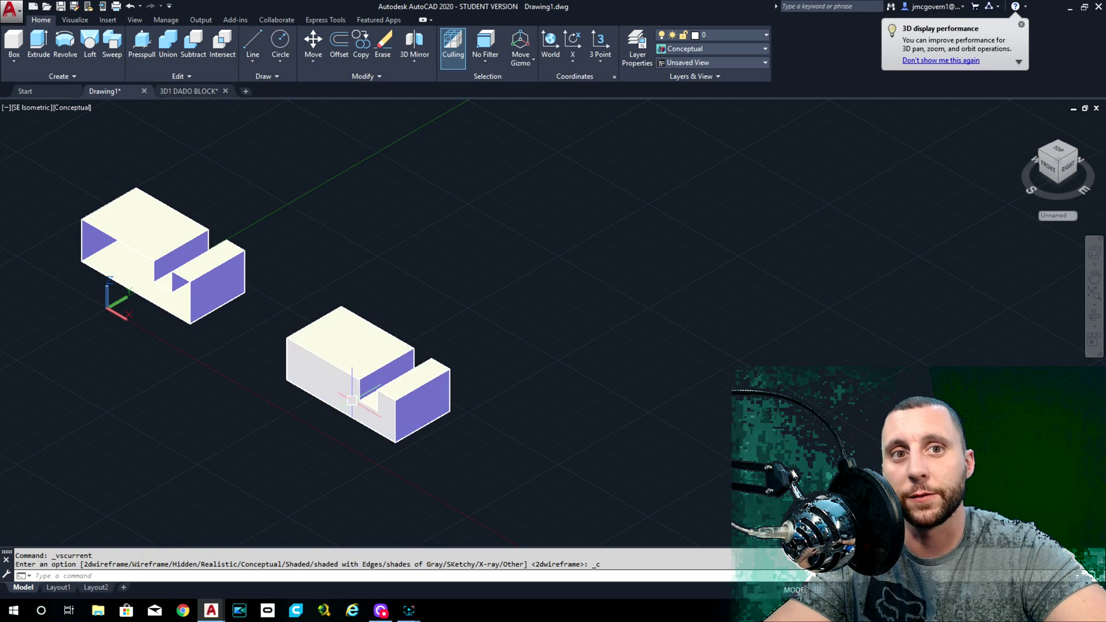
middle_click_drag(380, 398, 417, 371)
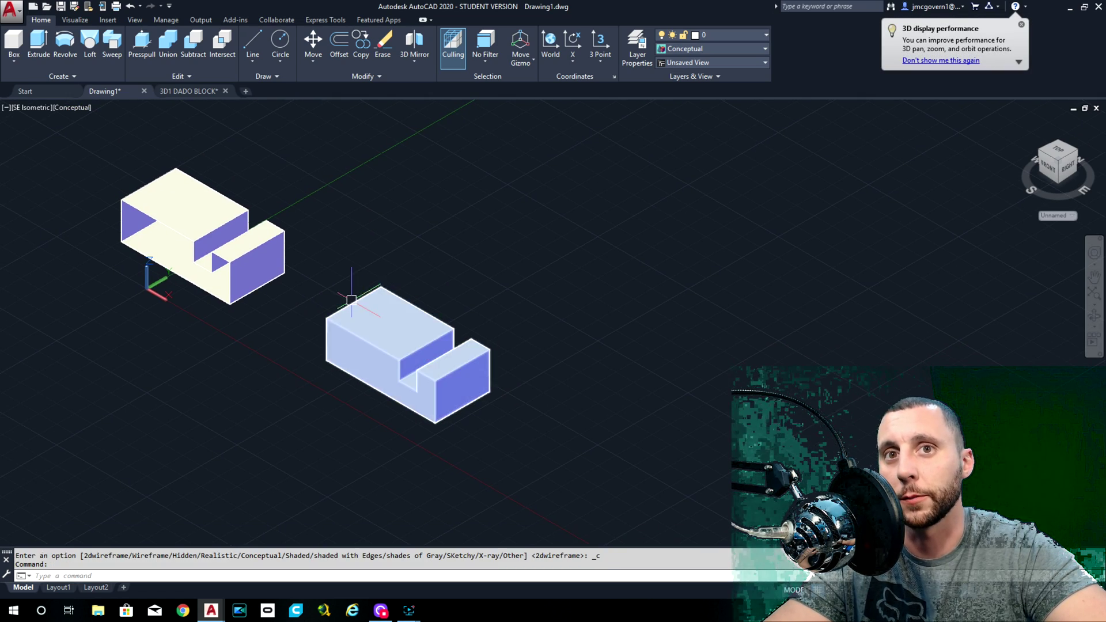
scroll(441, 383, "up", 4)
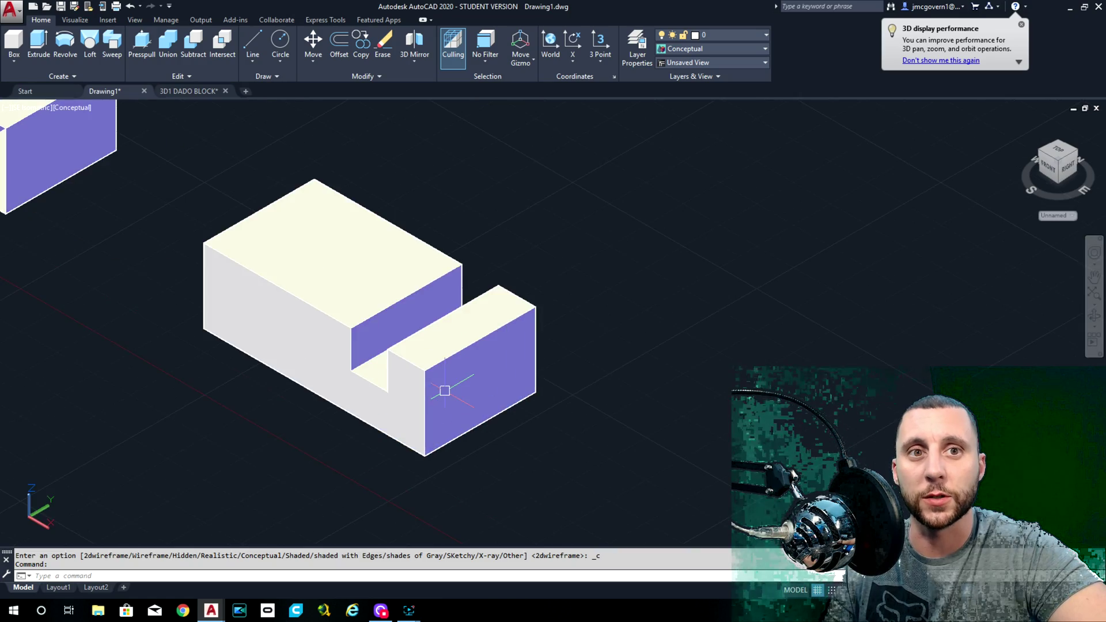
scroll(443, 386, "down", 5)
middle_click_drag(357, 363, 468, 391)
scroll(403, 345, "up", 4)
scroll(404, 346, "down", 4)
middle_click_drag(553, 357, 468, 361)
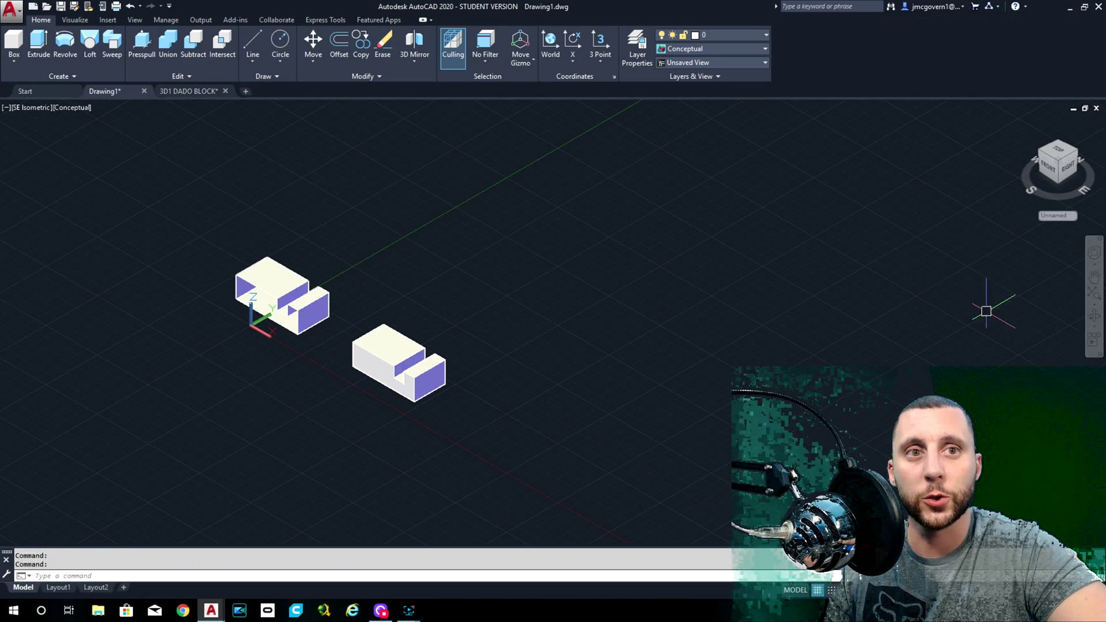
Orbit around the two extruded blocks to compare their front ends and notches
left_click(1094, 315)
left_click_drag(353, 284, 376, 240)
scroll(236, 325, "up", 5)
left_click_drag(274, 332, 523, 420)
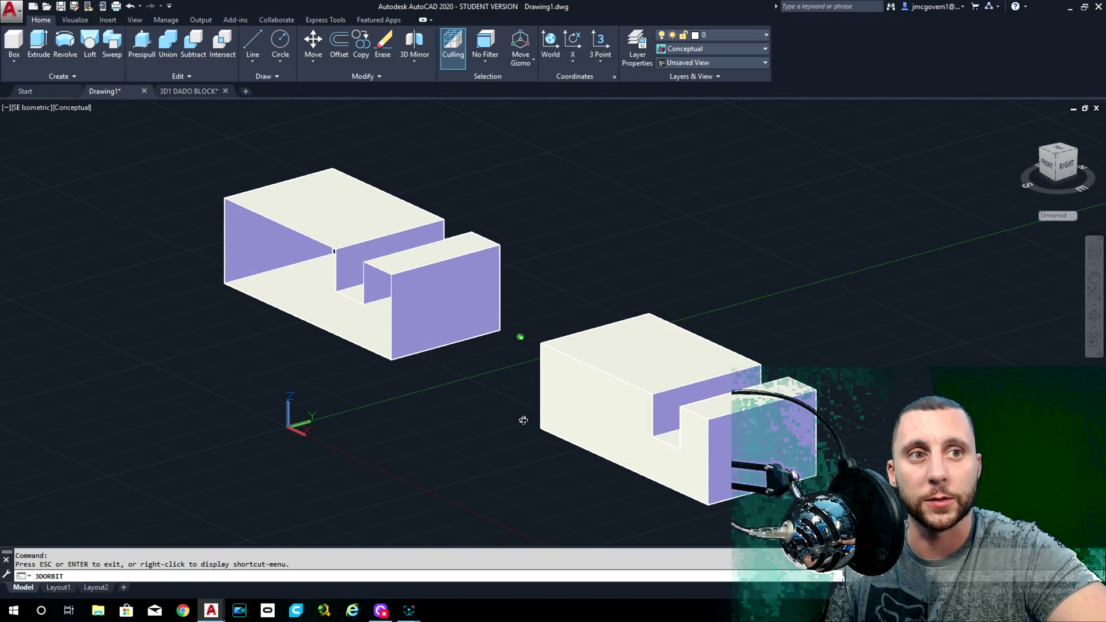
key("Escape")
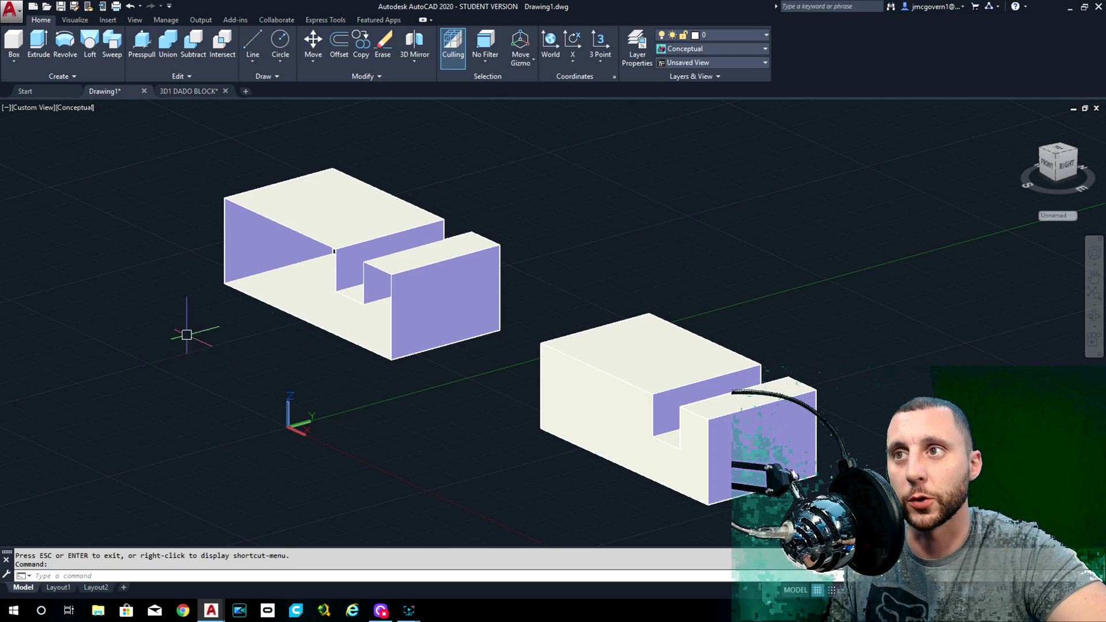
Draw a few connected freehand line segments in the empty space beside the hollow block
left_click_drag(185, 318, 245, 282)
key("Escape")
middle_click_drag(240, 279, 269, 282, "shift")
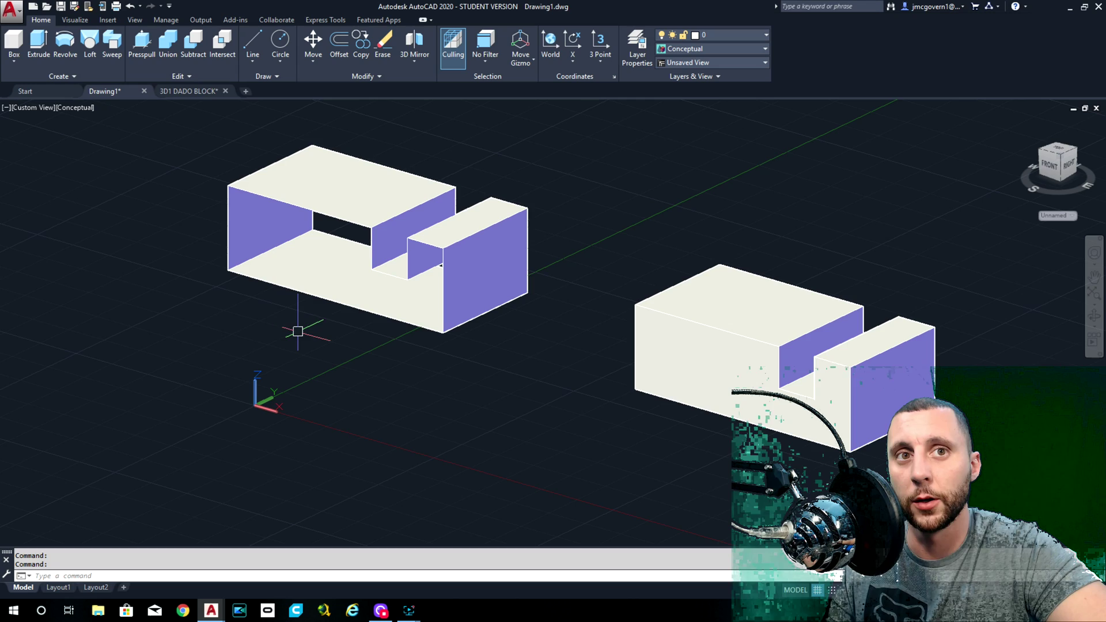
left_click(253, 42)
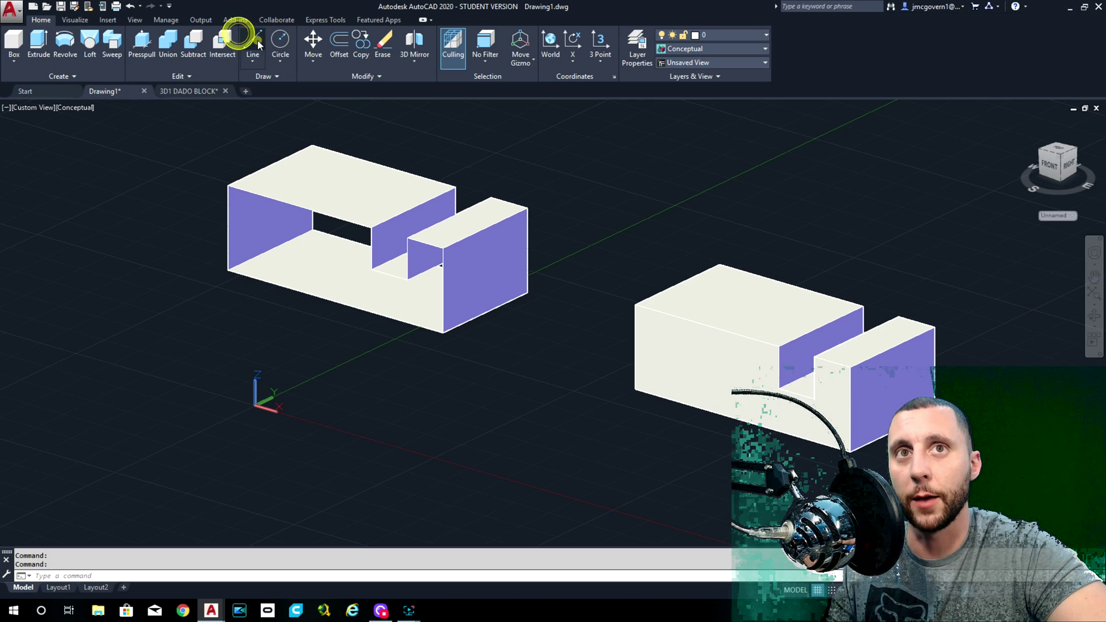
left_click(142, 218)
left_click(87, 288)
left_click(198, 375)
left_click(119, 395)
middle_click_drag(154, 317, 171, 318, "shift")
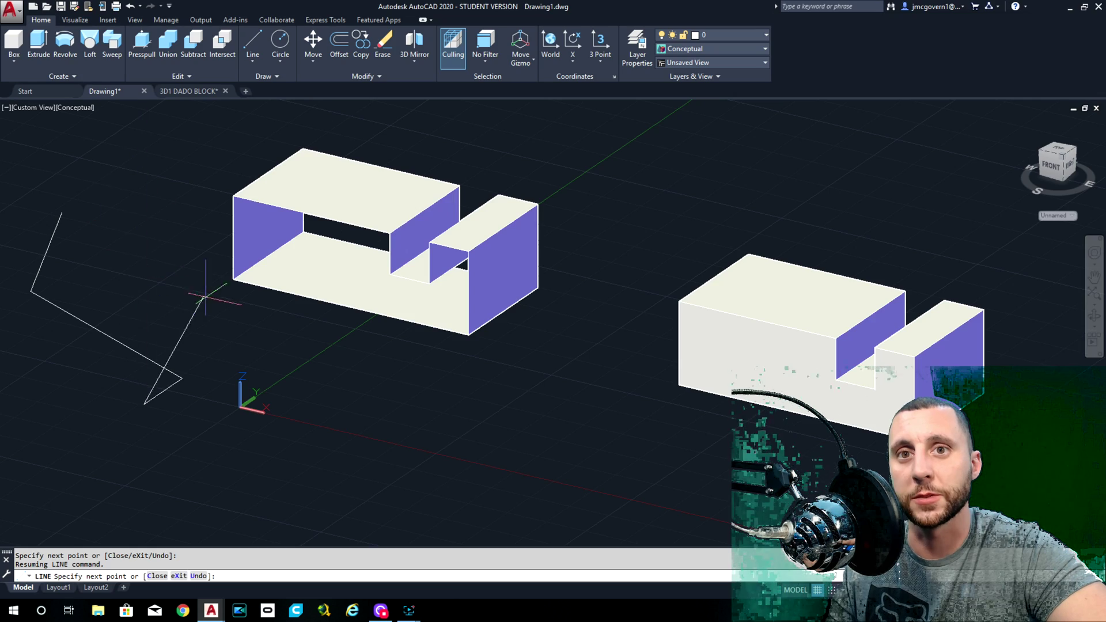
key("Escape")
Erase the freehand line segments beside the hollow block
left_click(191, 314)
left_click(136, 395)
left_click(67, 218)
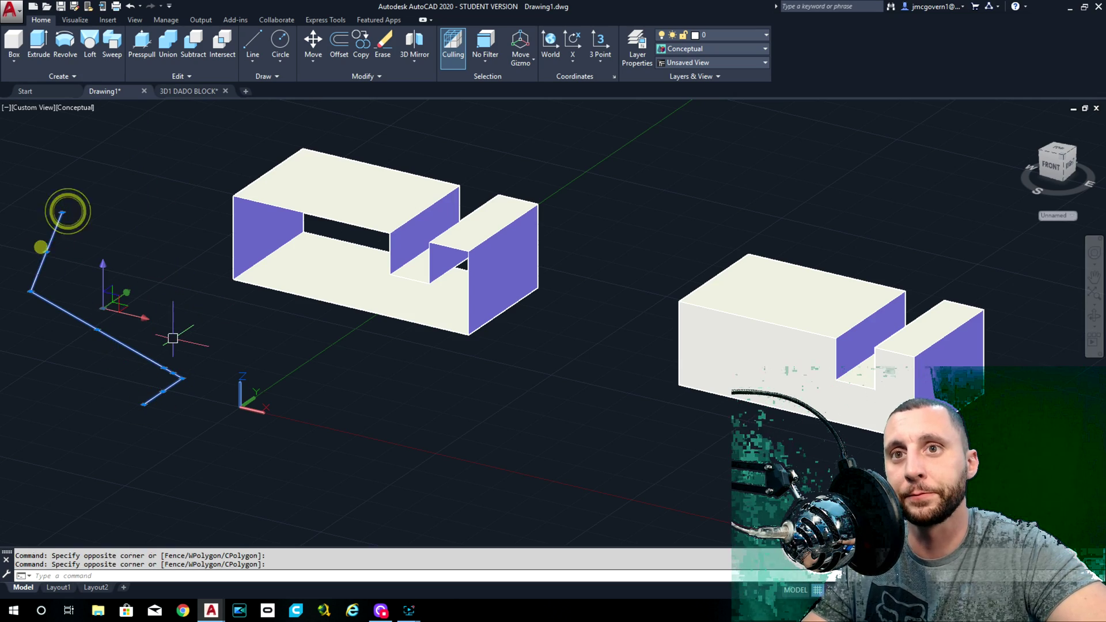
left_click(36, 244)
key("Delete")
Erase the entire hollow block that was extruded from separate lines
scroll(657, 346, "down", 3)
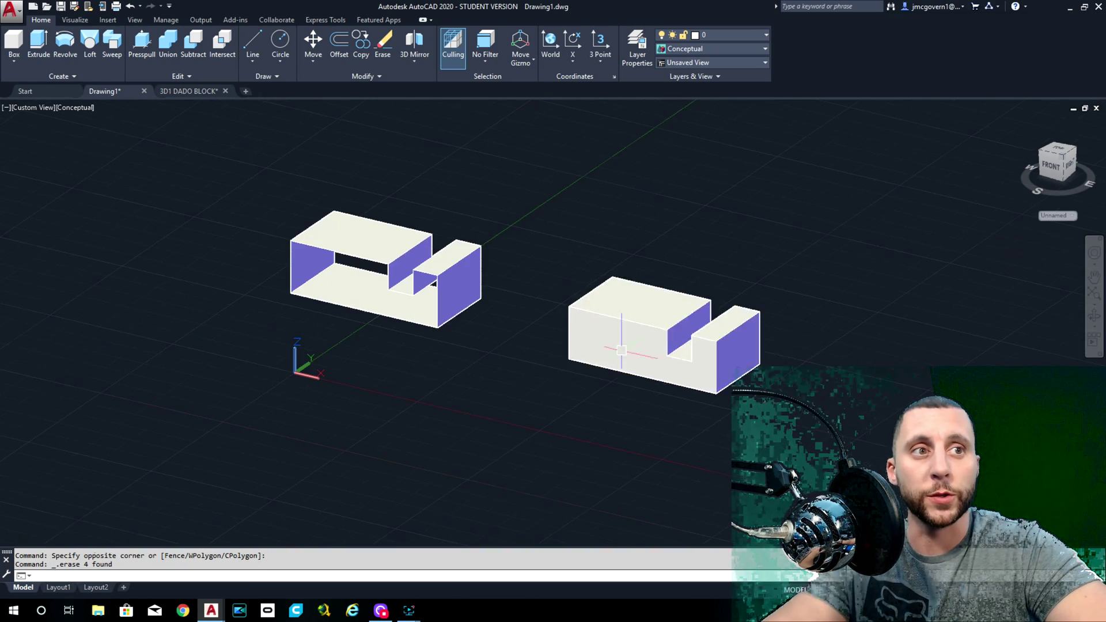
left_click(513, 225)
left_click(237, 311)
key("Delete")
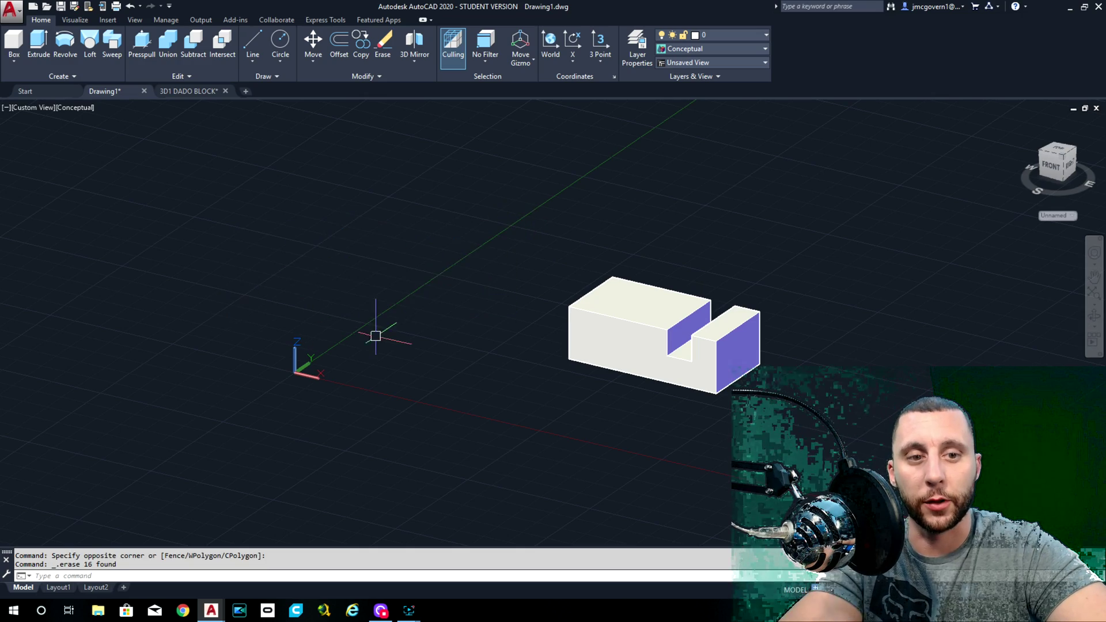
Zoom to the remaining solid's extents and switch from the Top view to the SE Isometric view
scroll(434, 327, "down", 2)
middle_click(576, 346)
middle_click(576, 345)
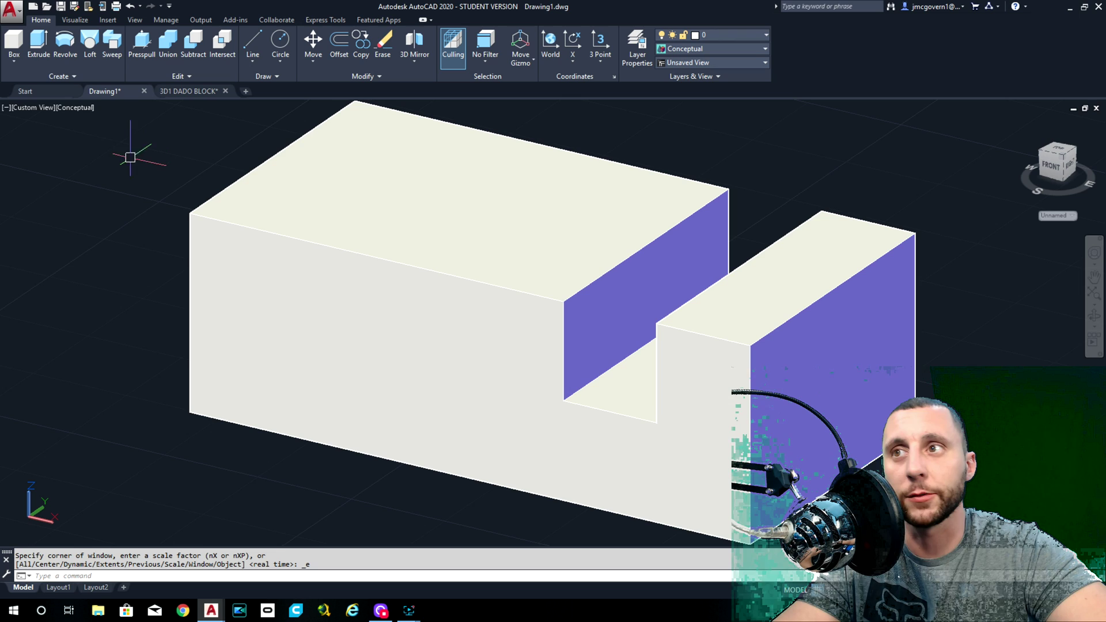
left_click(26, 108)
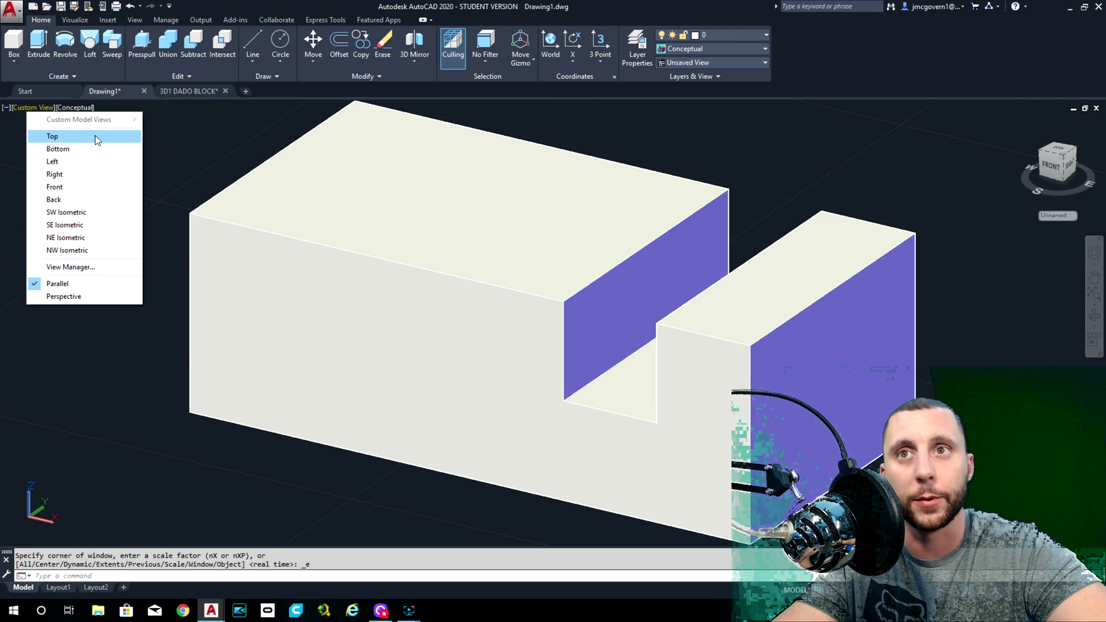
left_click(70, 136)
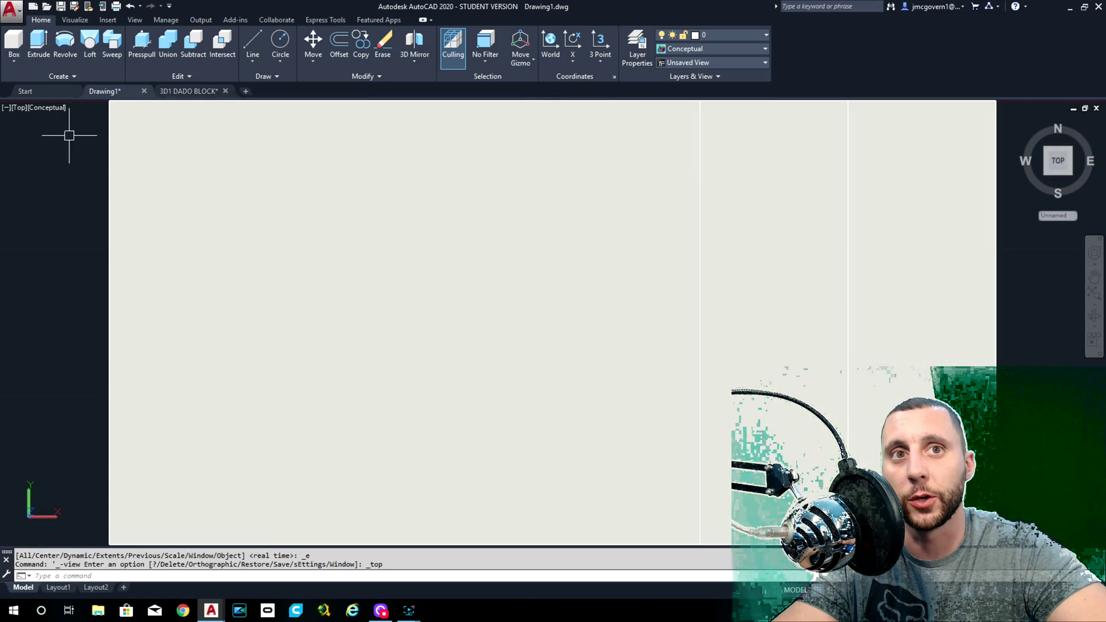
left_click(1070, 173)
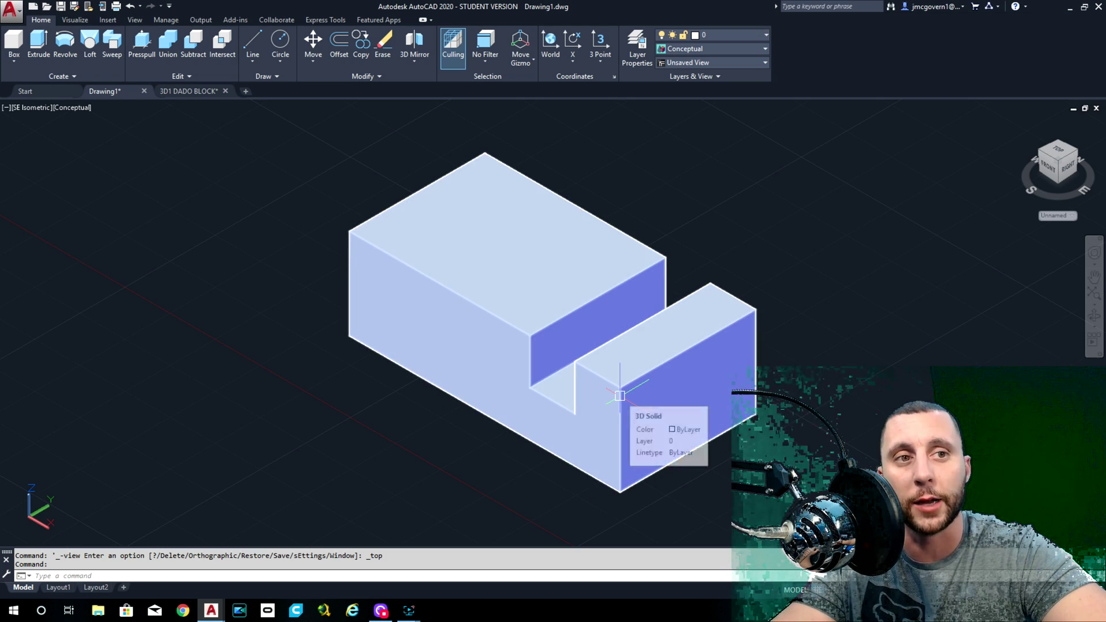
mouse_move(620, 395)
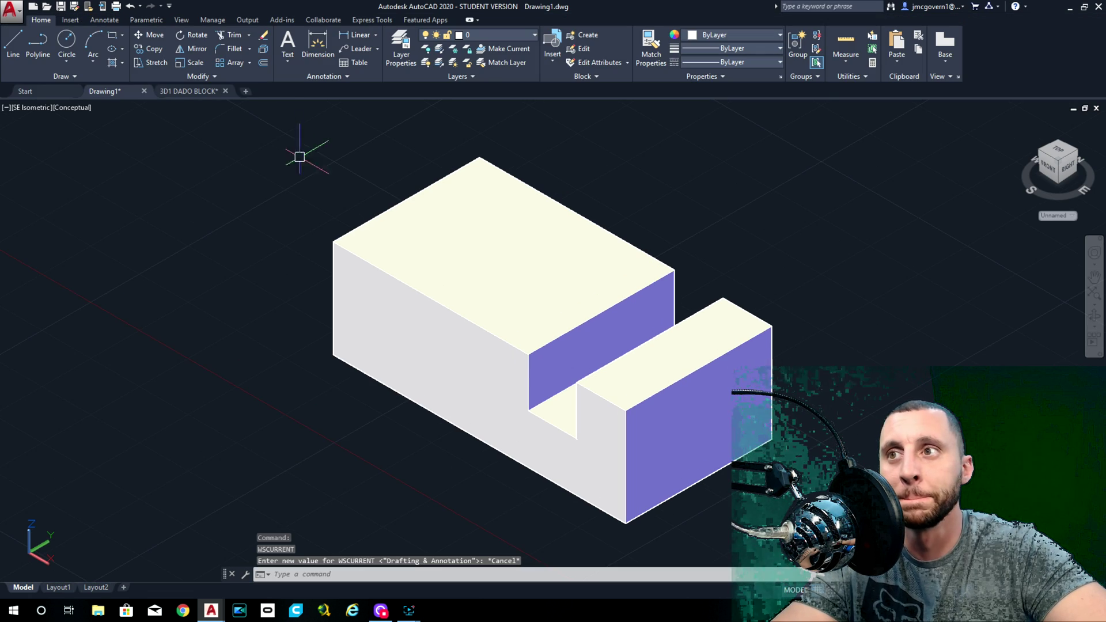
Add single-line text reading "YOUR NAME - PERIOD 1" at rotation 0 along the block's front edge
left_click(287, 63)
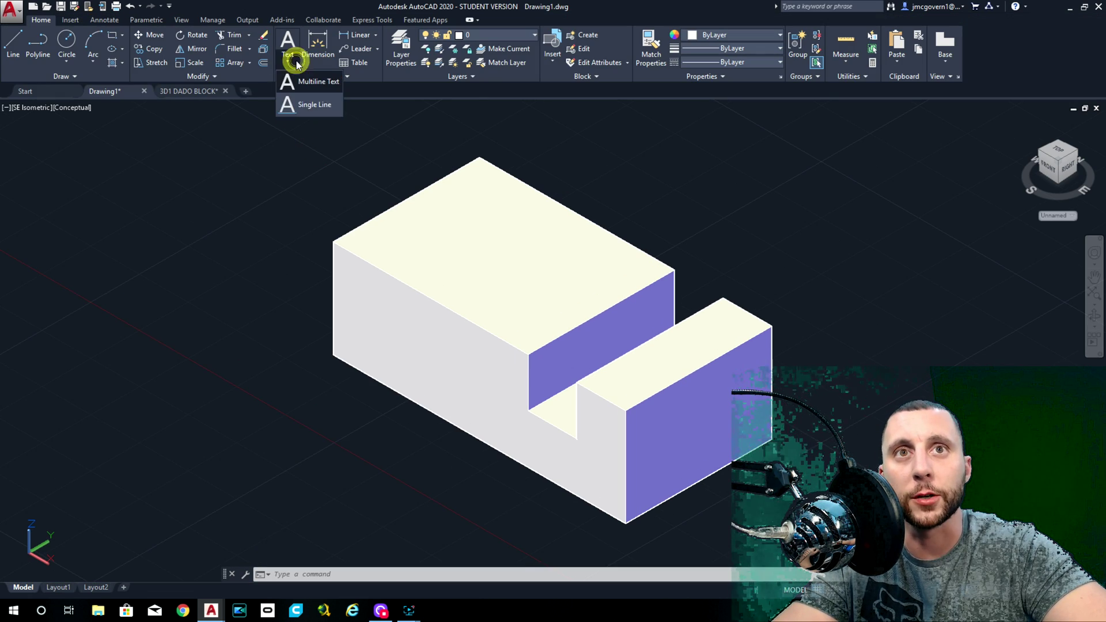
left_click(317, 103)
left_click(300, 392)
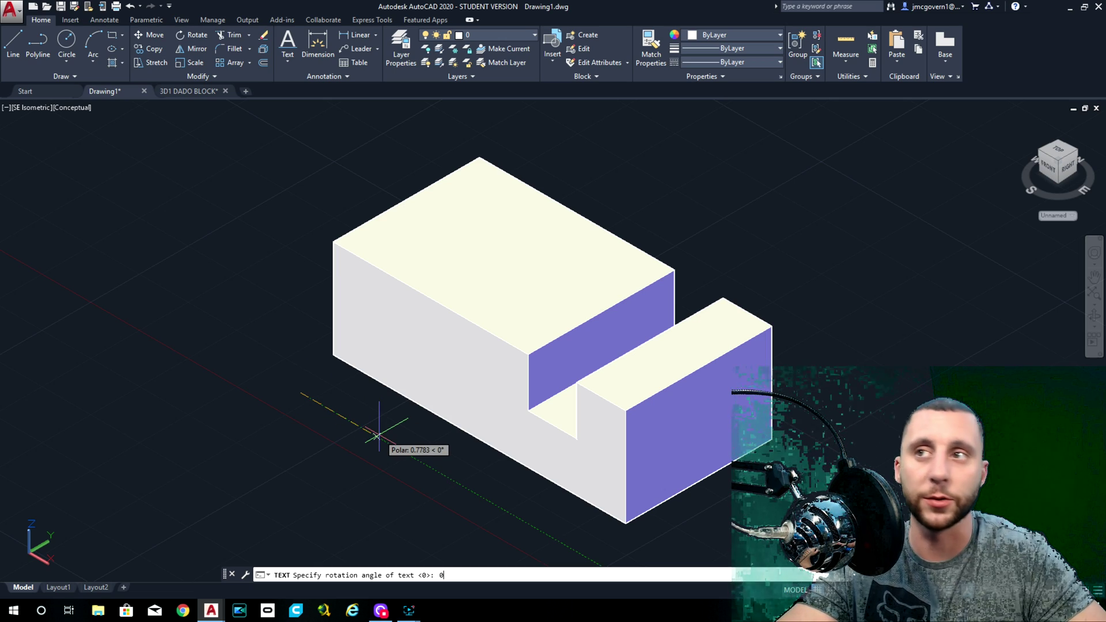
key("Return")
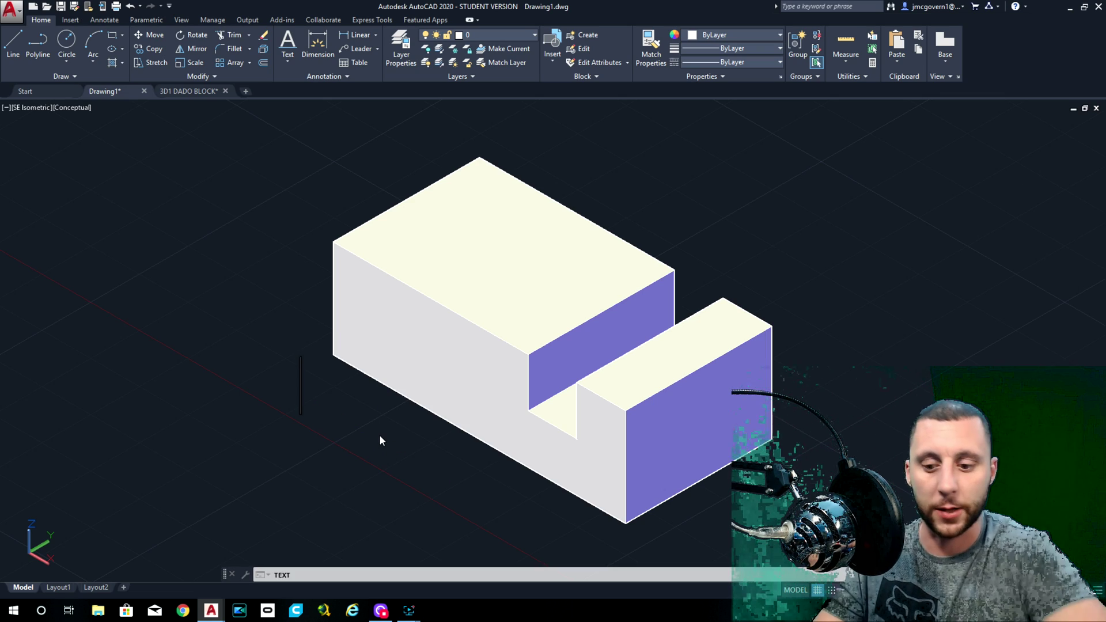
type("YOUR NAME")
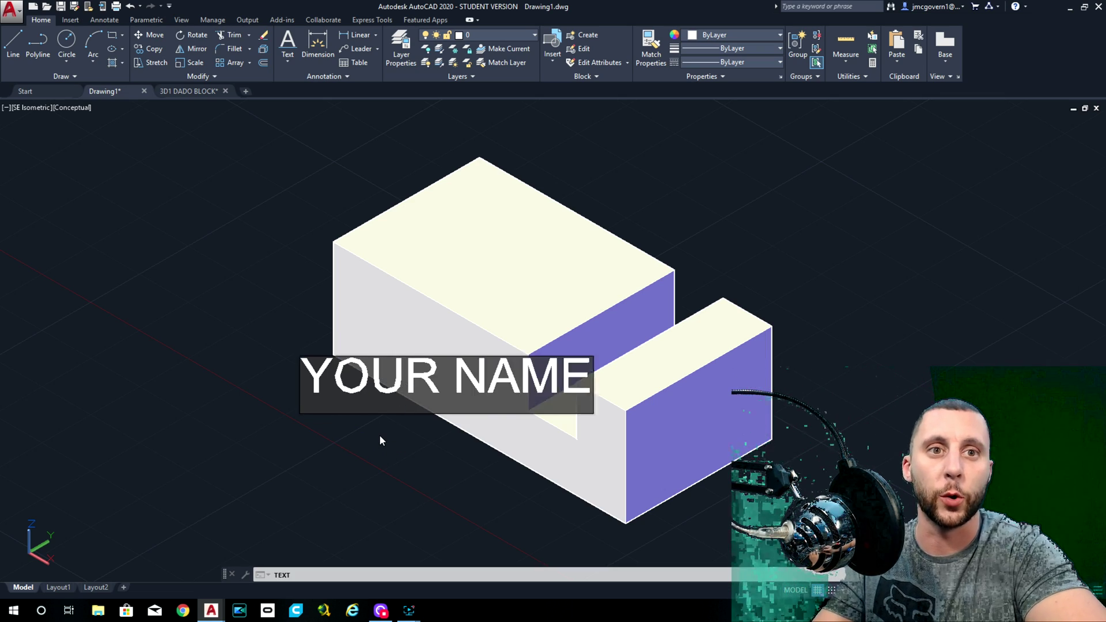
key("BackSpace")
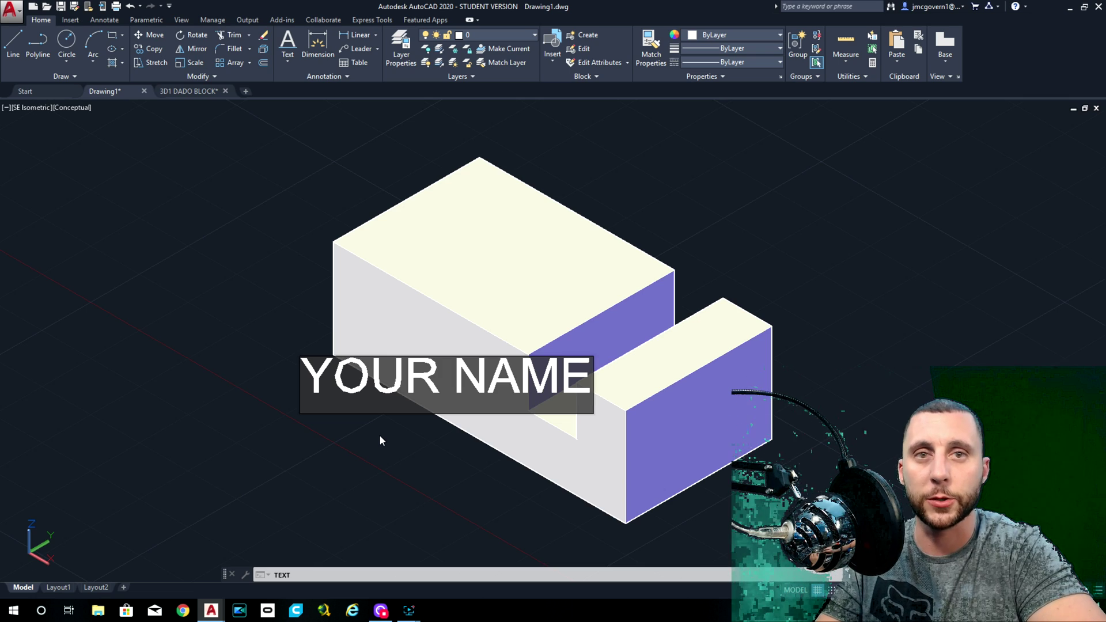
type("- PER")
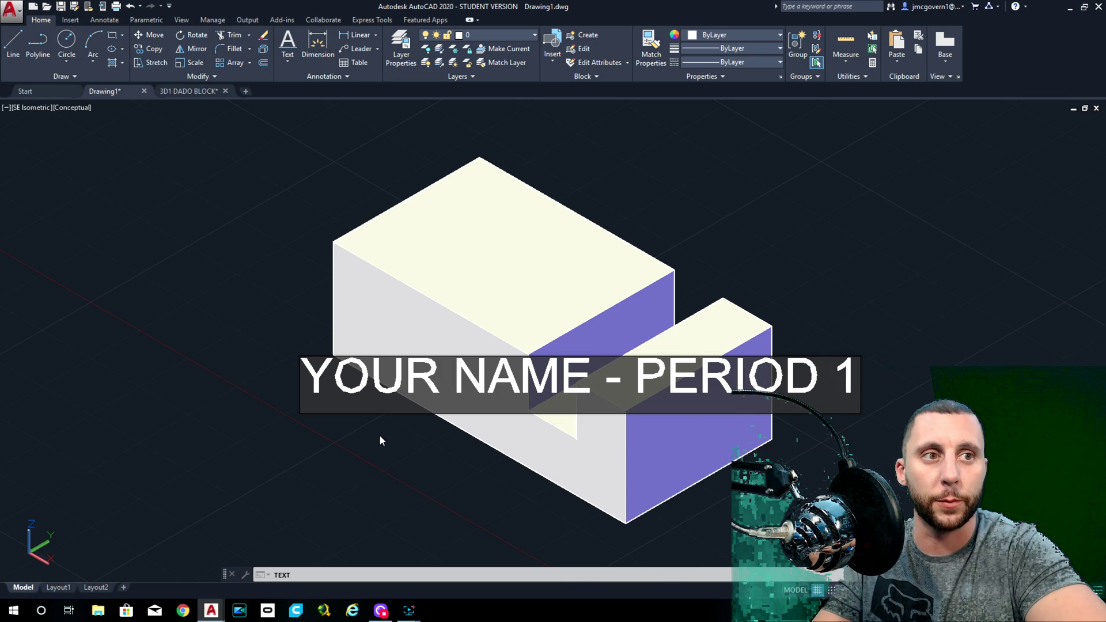
type("IOD 1")
key("Return")
key("Return")
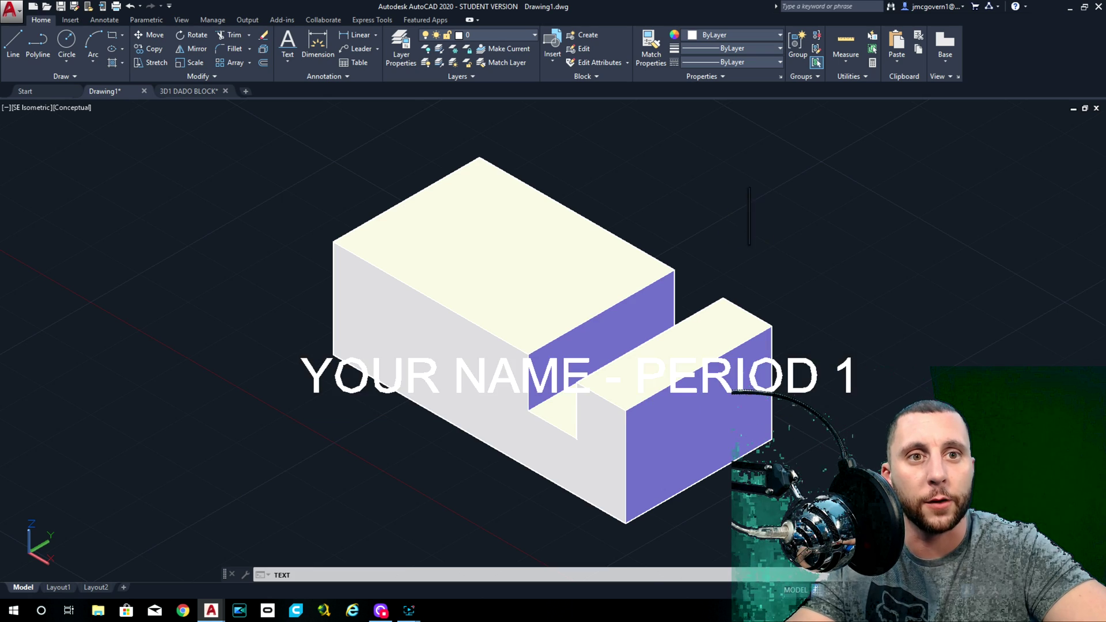
scroll(725, 293, "down", 2)
middle_click_drag(725, 294, 681, 270)
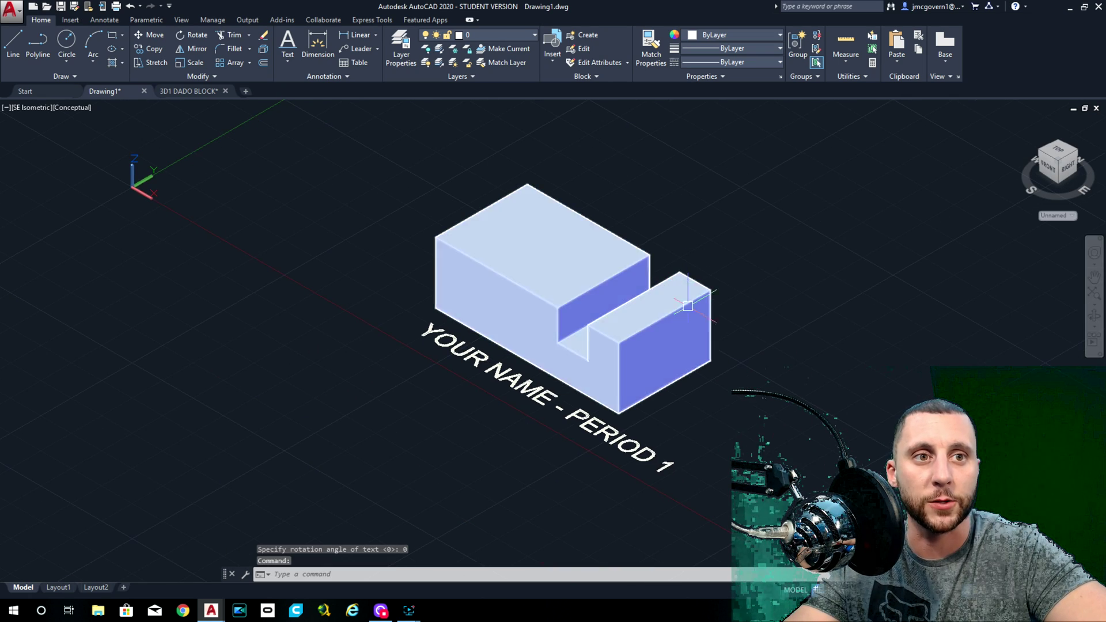
left_click(609, 464)
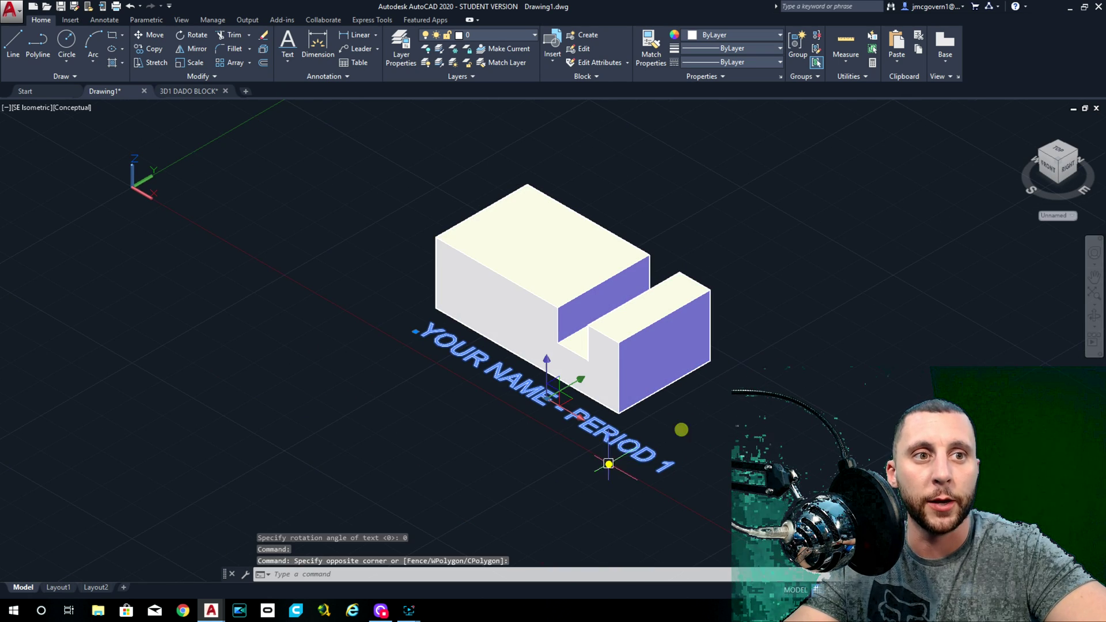
left_click(647, 466)
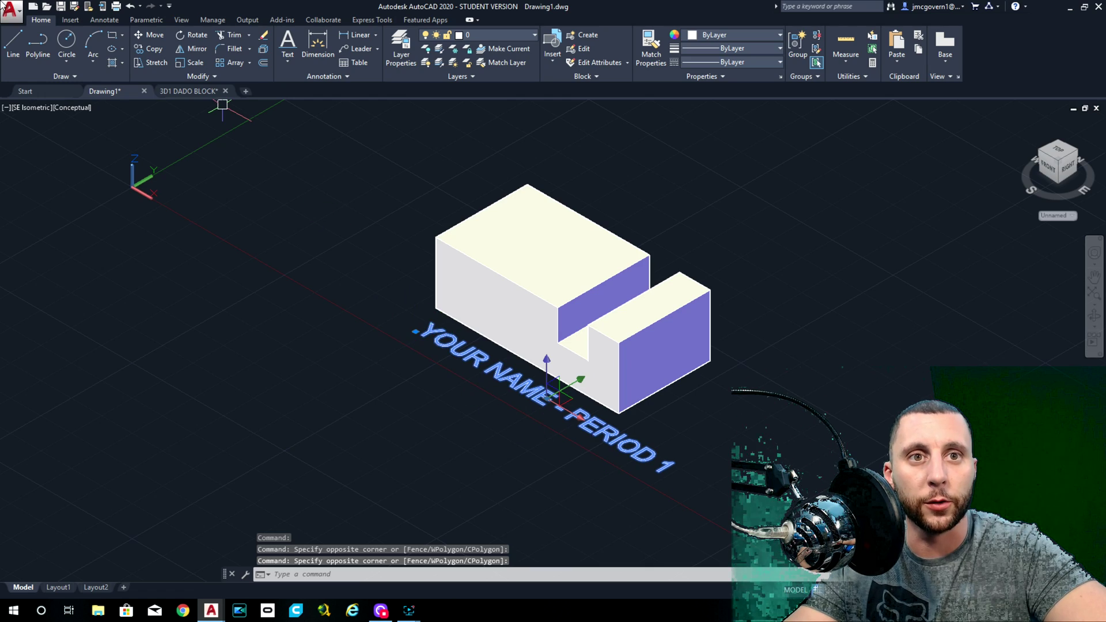
left_click(150, 34)
left_click(335, 328)
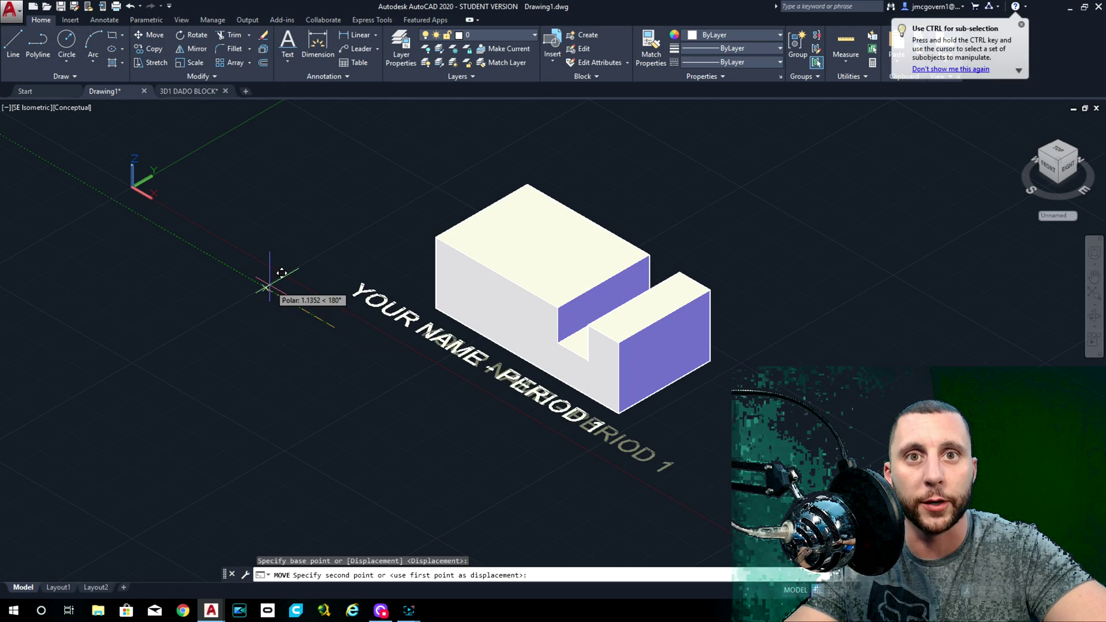
key("Escape")
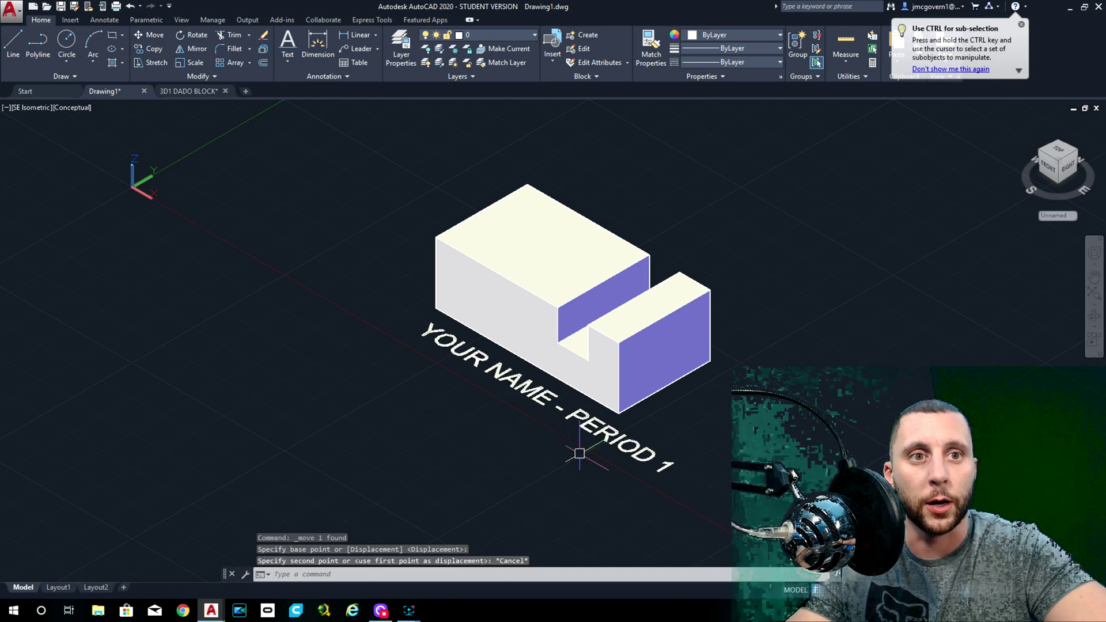
Move the text along the X axis with its gizmo so it sits more centrally along the block's front
left_click(698, 450)
left_click(650, 470)
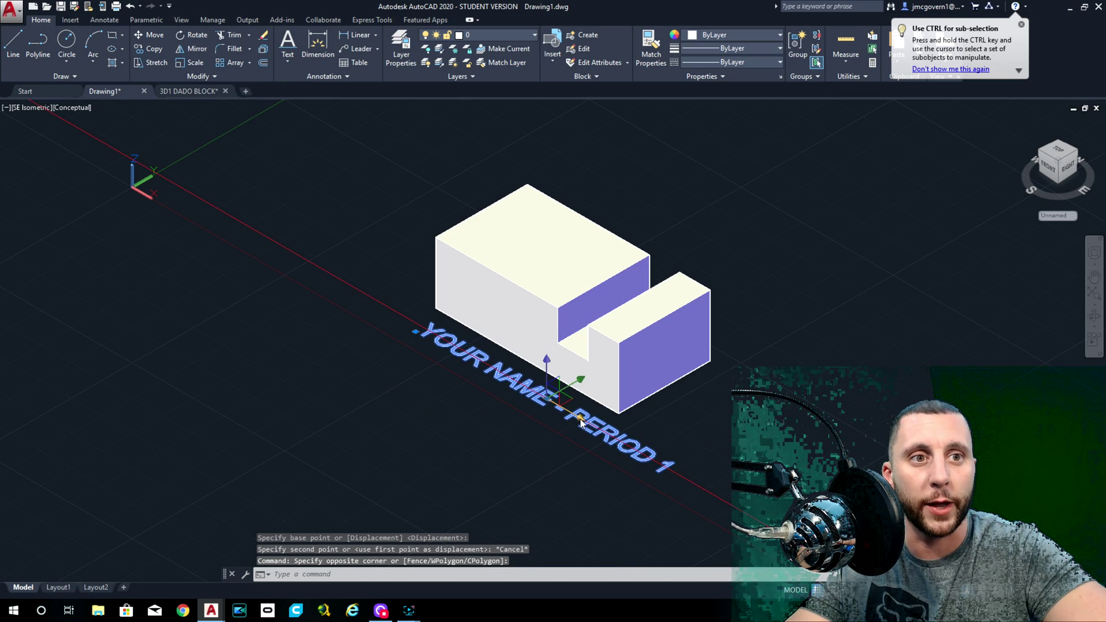
left_click(581, 422)
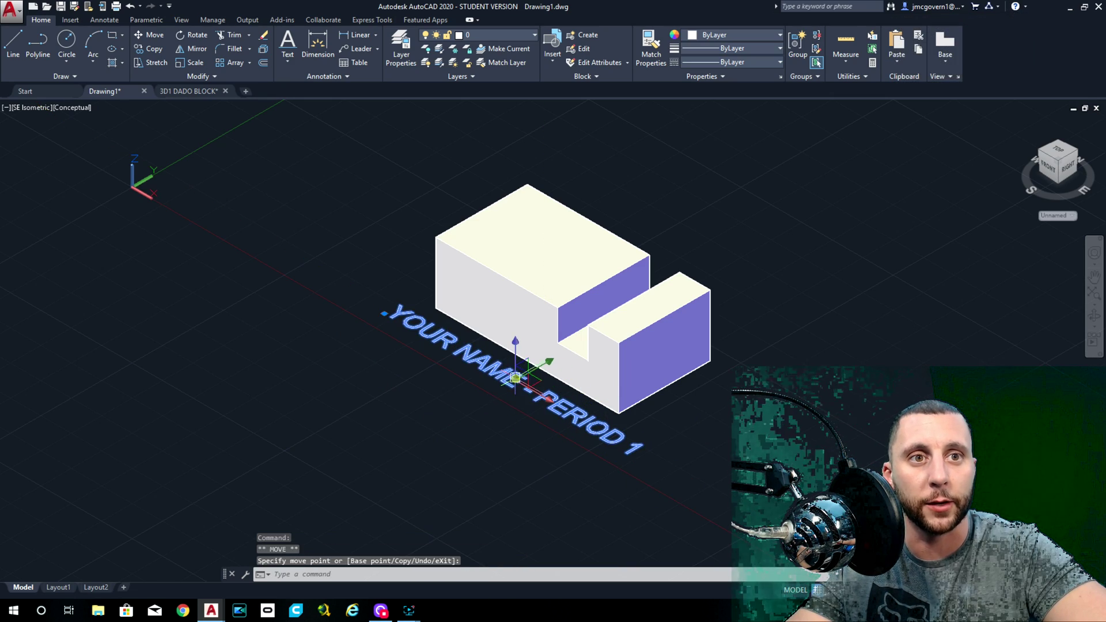
key("Escape")
middle_click_drag(636, 509, 507, 506)
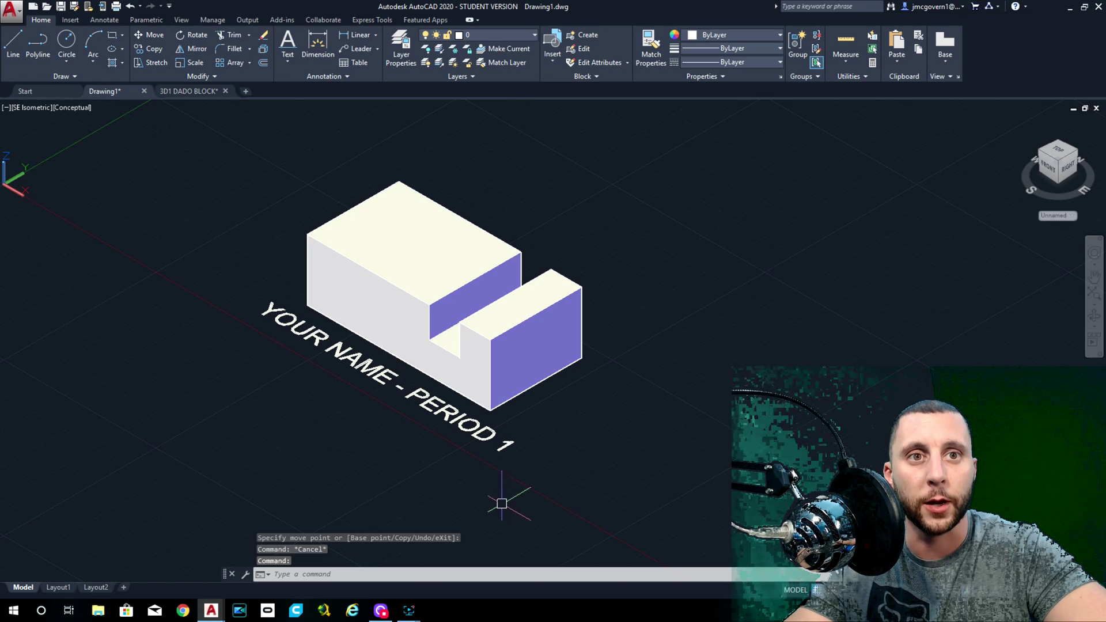
left_click(10, 14)
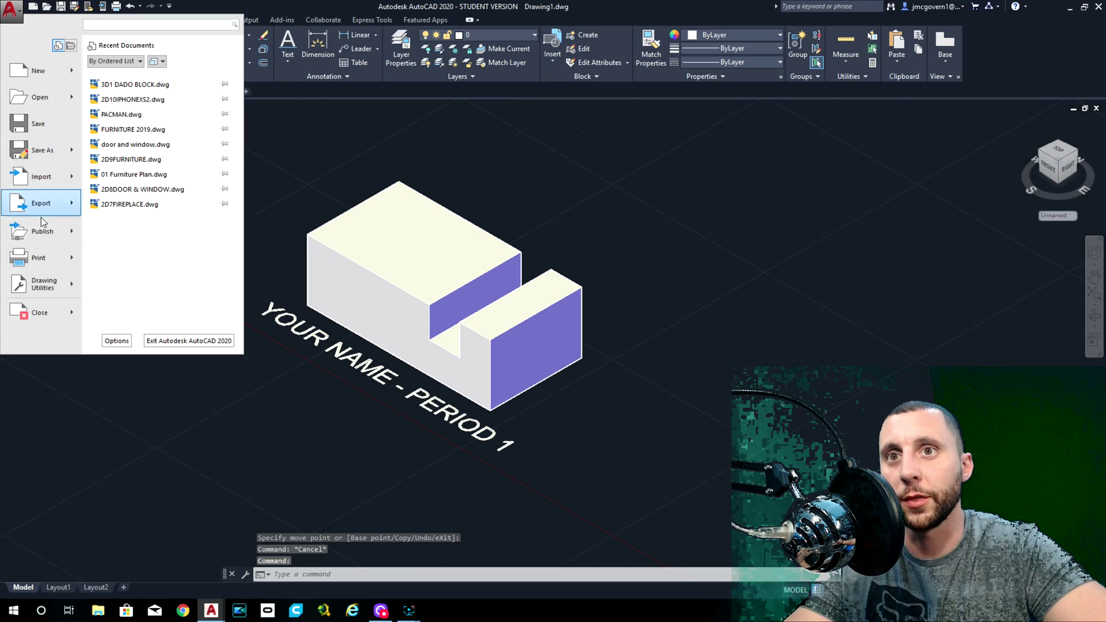
left_click(39, 259)
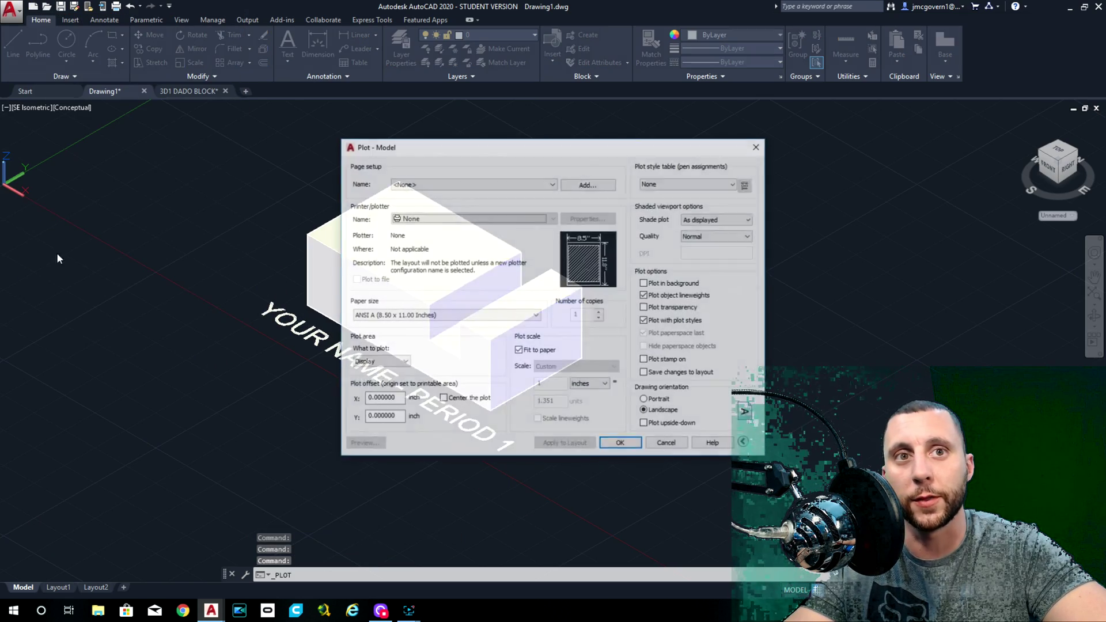
left_click(756, 146)
Try the X-Ray visual style on the model and set the visual style to Hidden
left_click(71, 107)
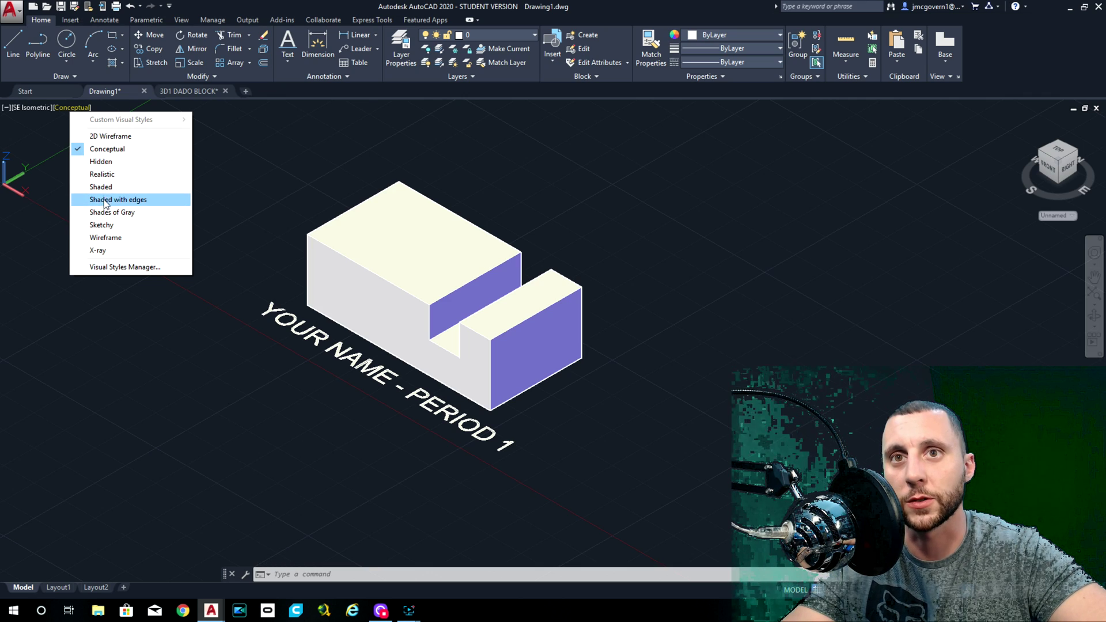
left_click(98, 250)
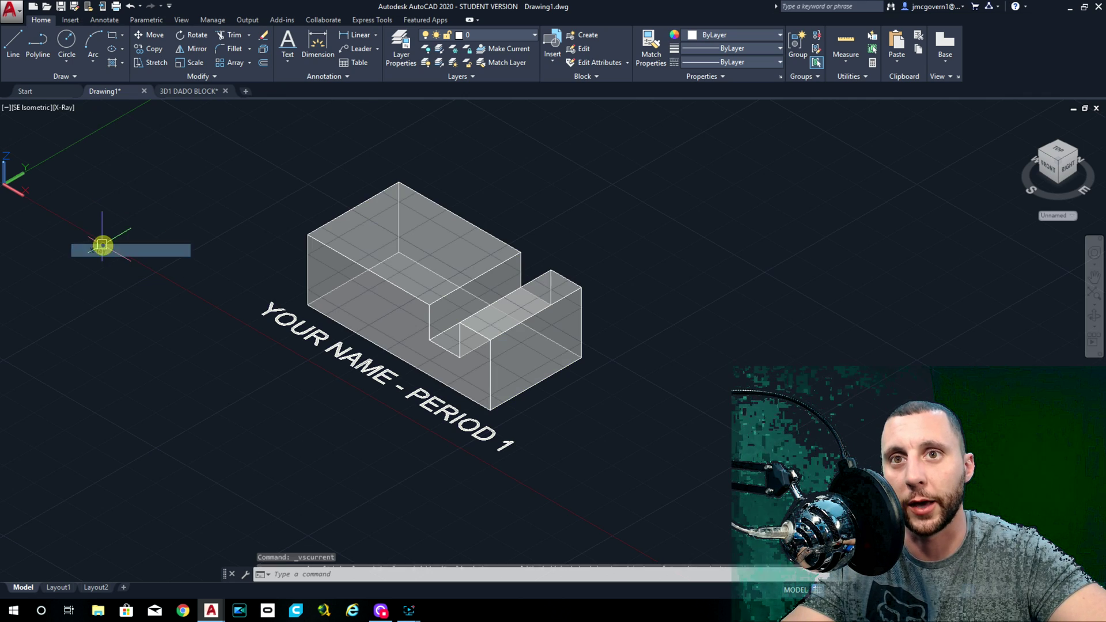
left_click(67, 108)
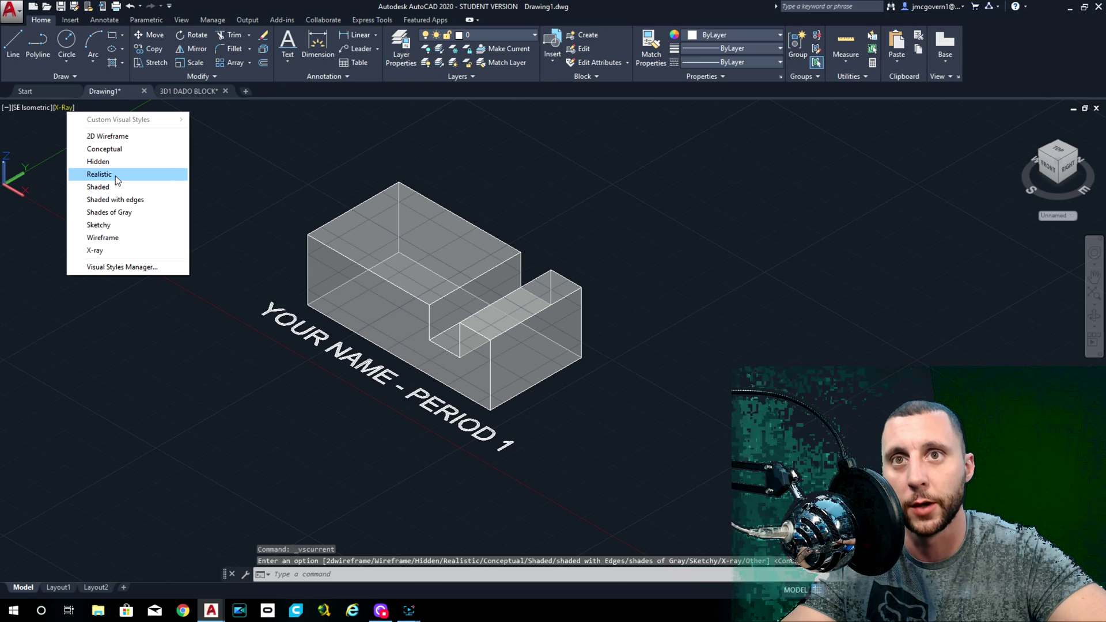
left_click(107, 161)
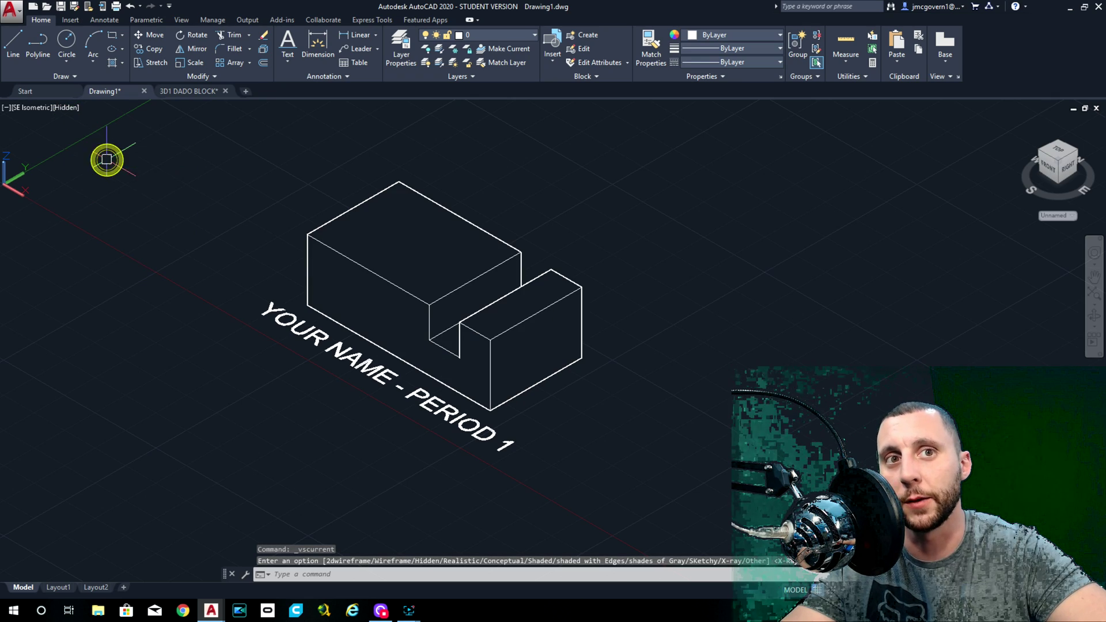
Turn on lineweight display and set the dado block's lineweight to 0.70 mm
left_click(529, 178)
left_click(459, 245)
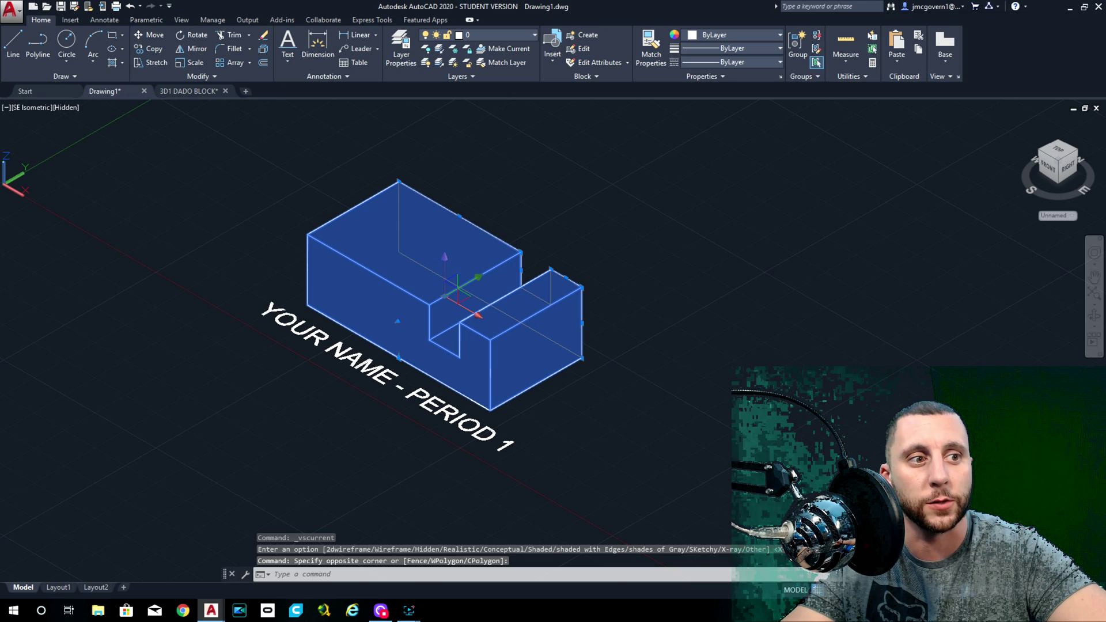
left_click(586, 239)
left_click(495, 253)
left_click(720, 48)
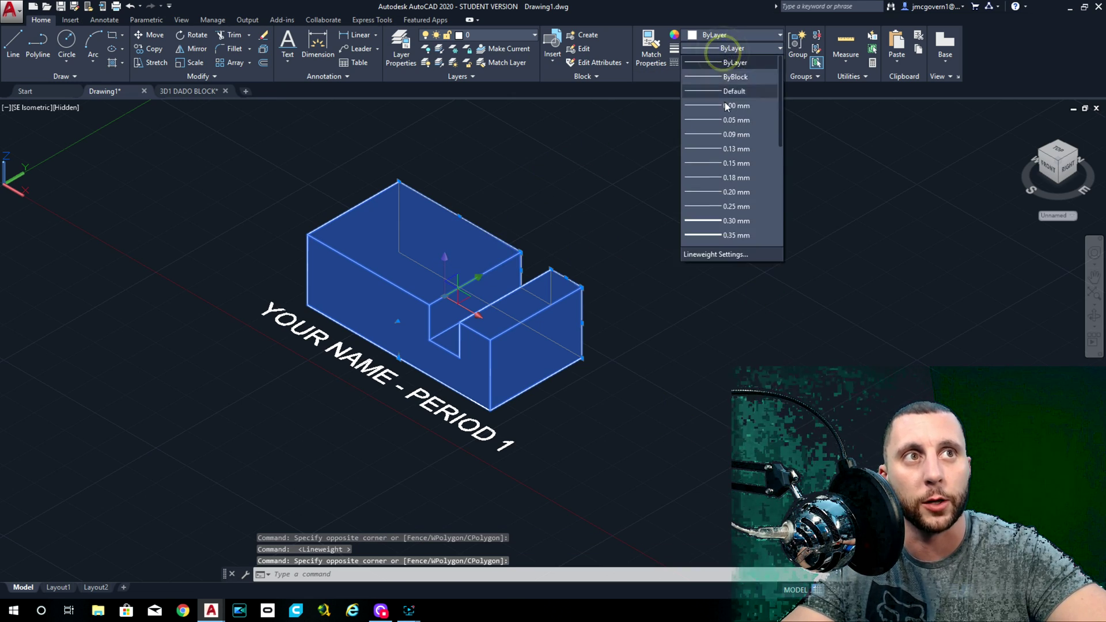
scroll(738, 144, "down", 2)
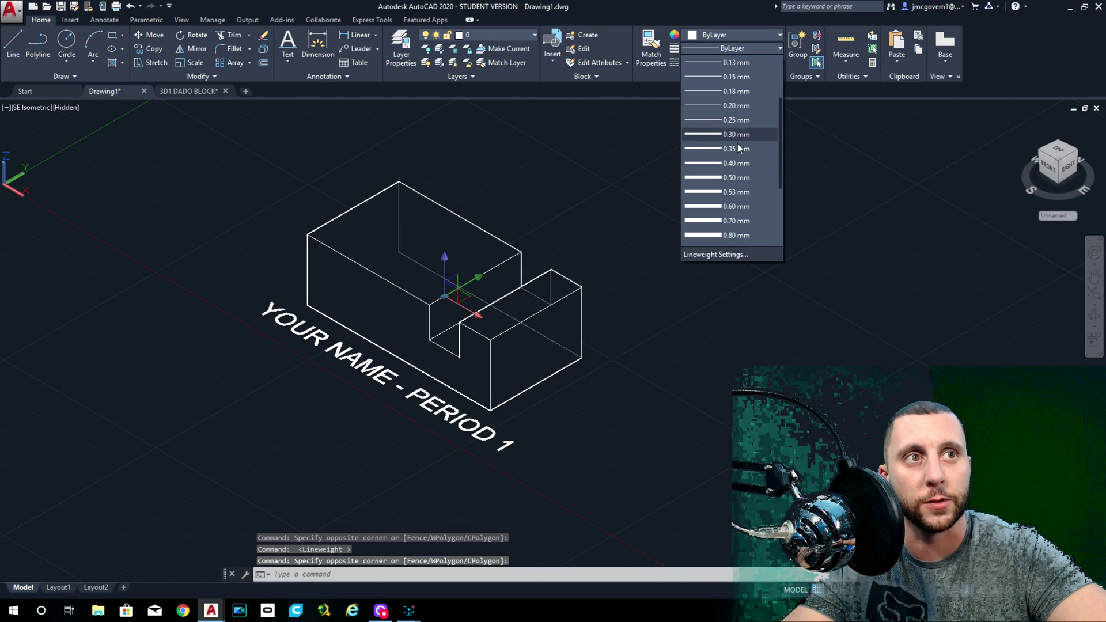
left_click(738, 221)
key("Escape")
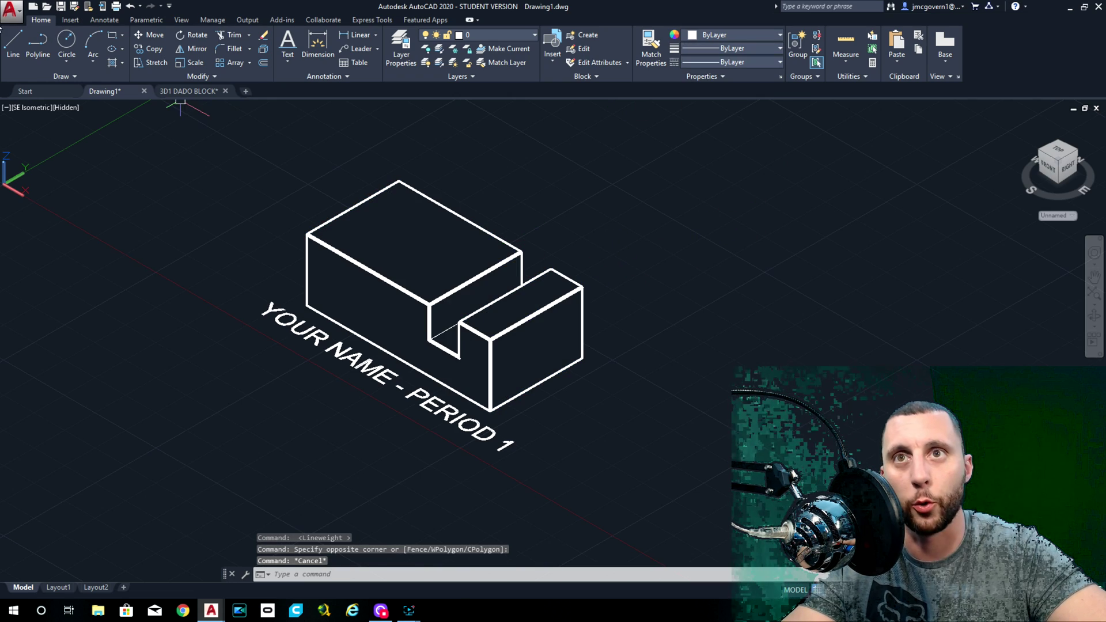
Start a plot of the model, look through the available printers, keep the plot area on Display and center the plot
left_click(13, 12)
left_click(23, 254)
left_click(427, 223)
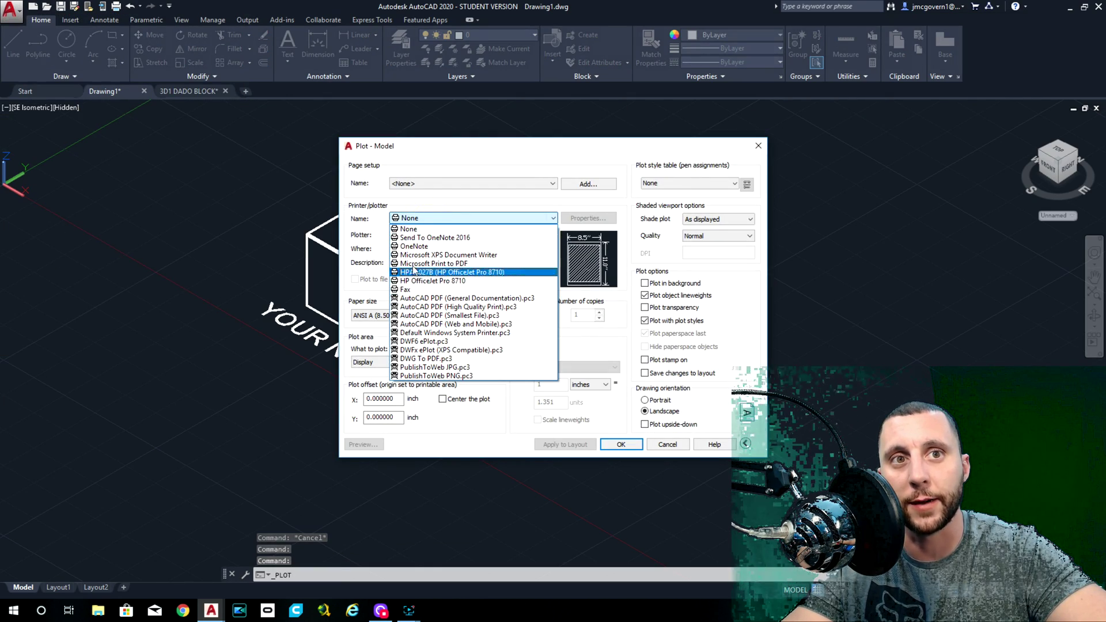
left_click(453, 217)
left_click(394, 363)
left_click(374, 370)
left_click(443, 399)
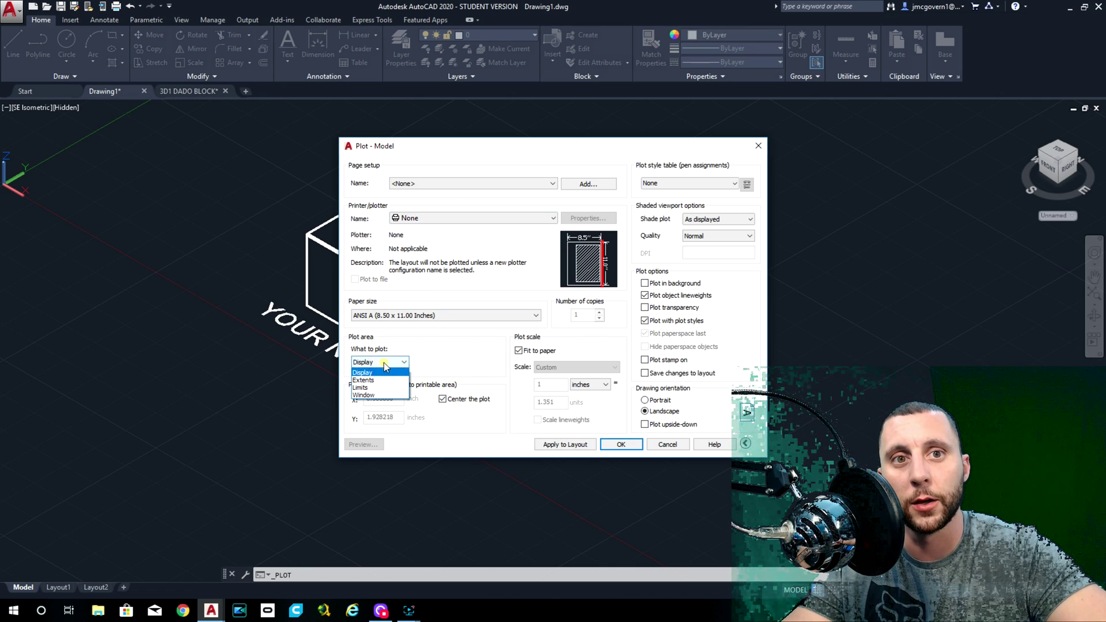
Try a Window plot area framing the block and its text, then cancel the plot without printing
left_click(388, 396)
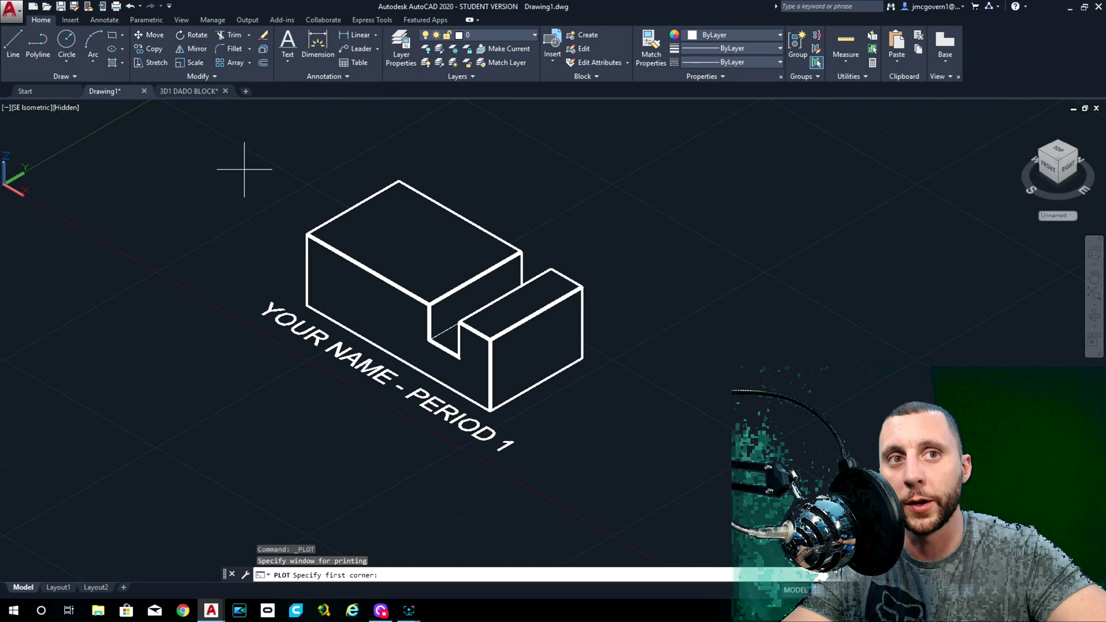
left_click(209, 135)
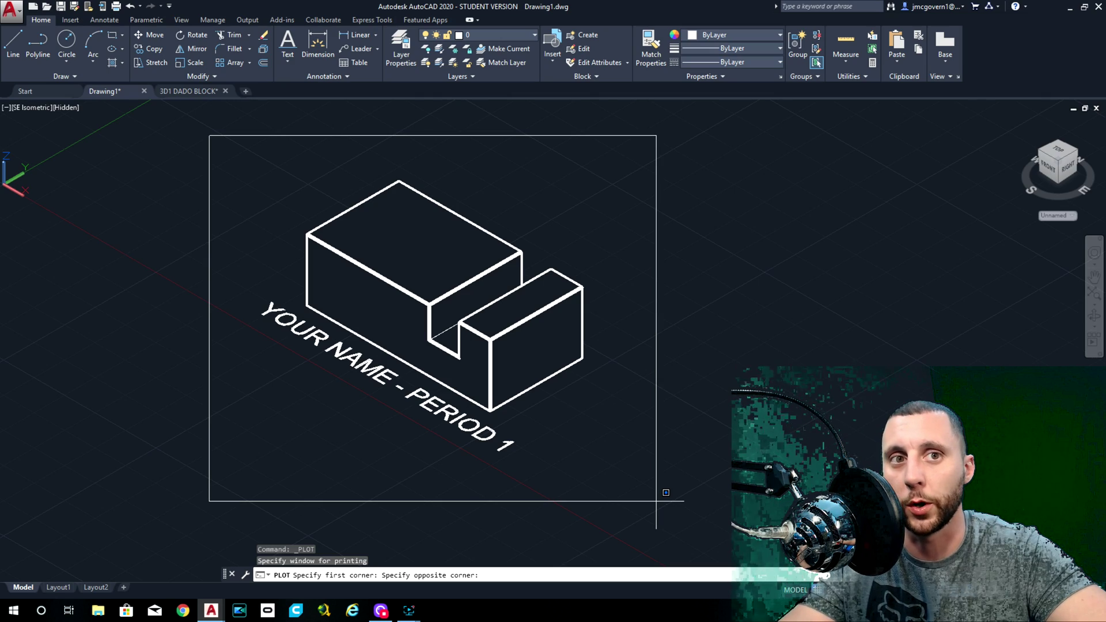
scroll(661, 494, "down", 6)
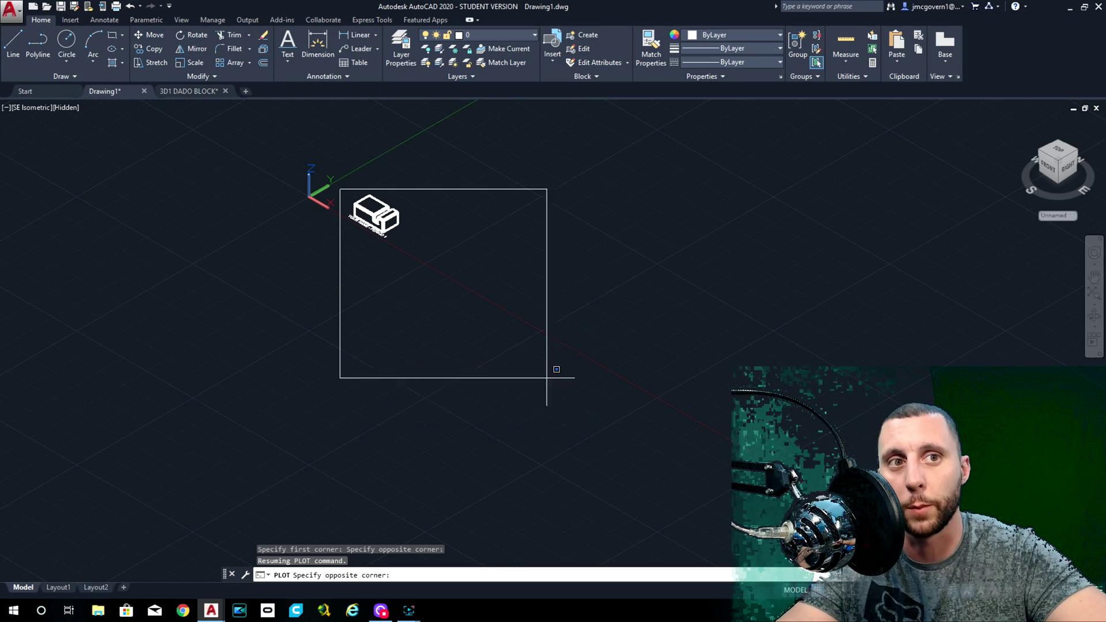
scroll(404, 236, "up", 6)
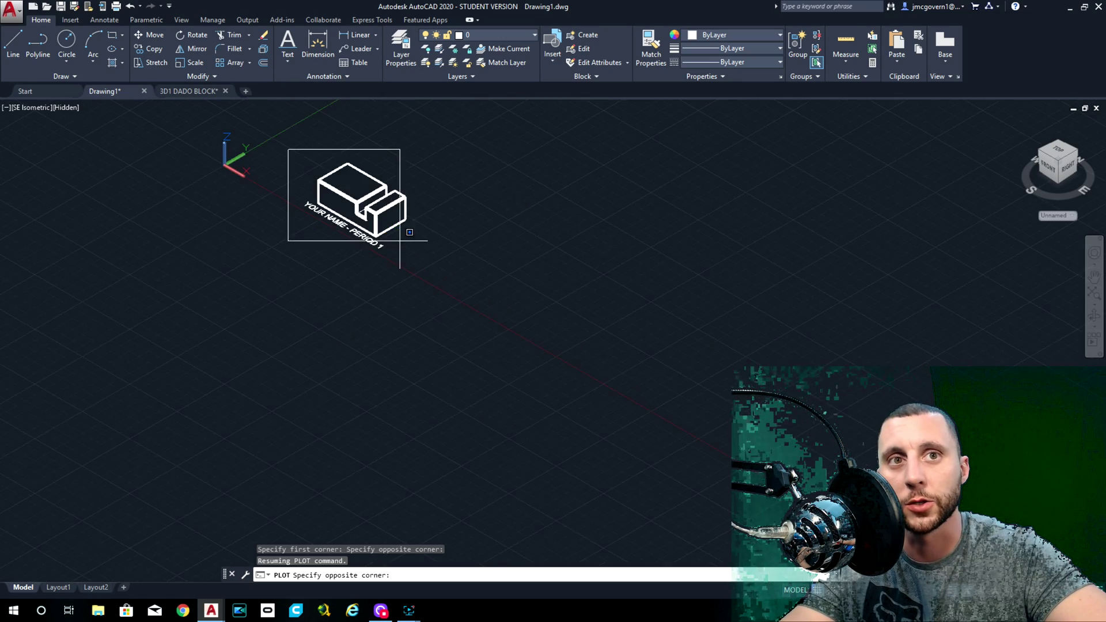
middle_click_drag(432, 255, 516, 372)
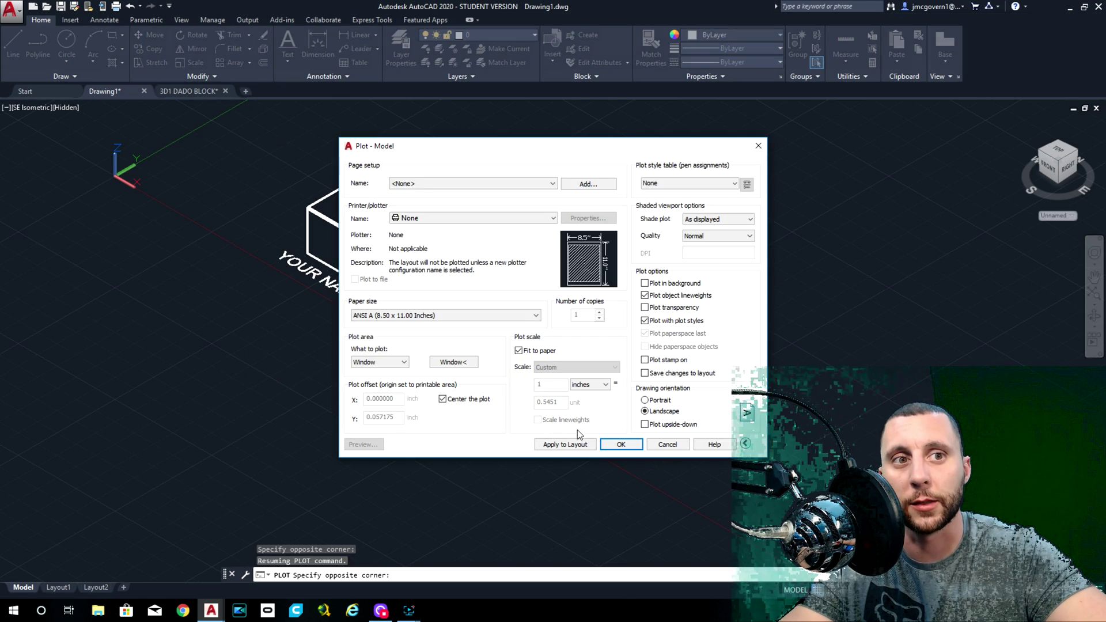
left_click(665, 441)
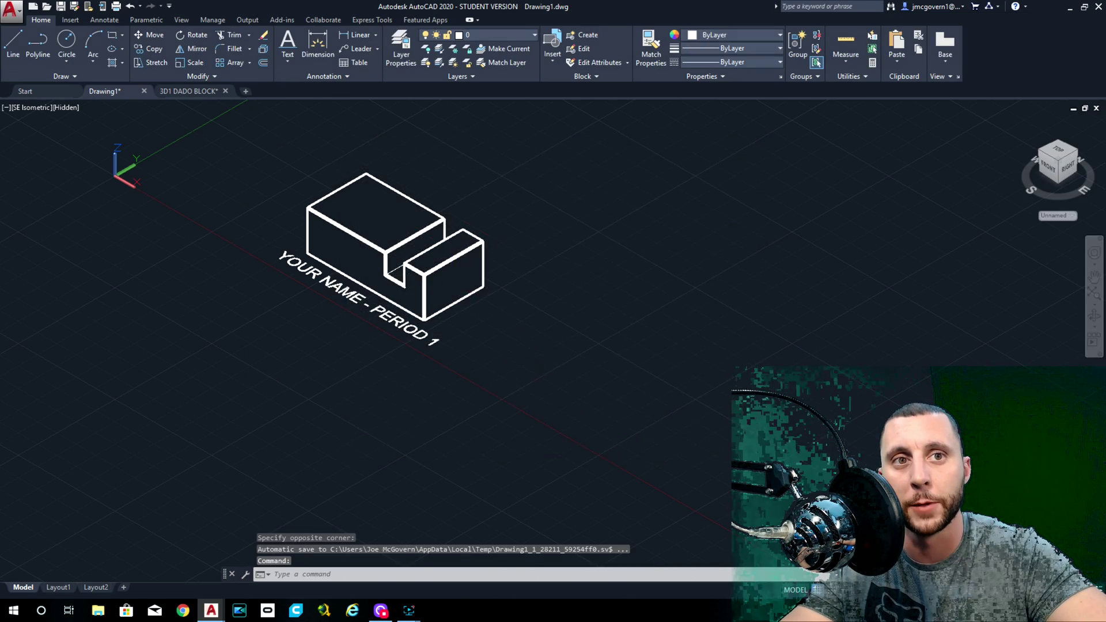
scroll(522, 345, "up", 5)
scroll(521, 346, "down", 2)
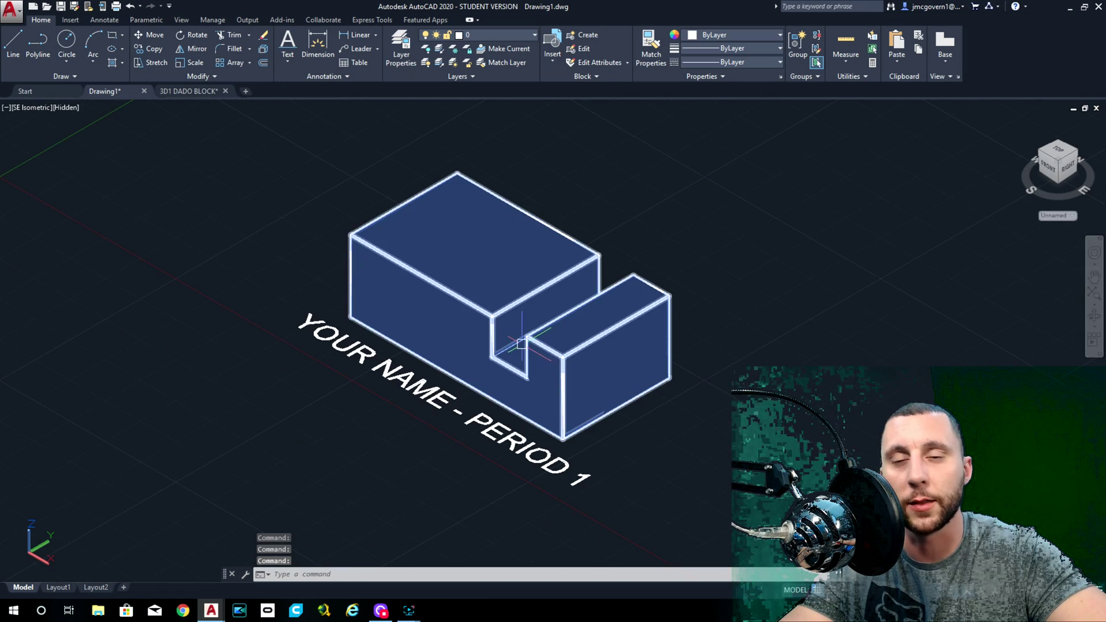